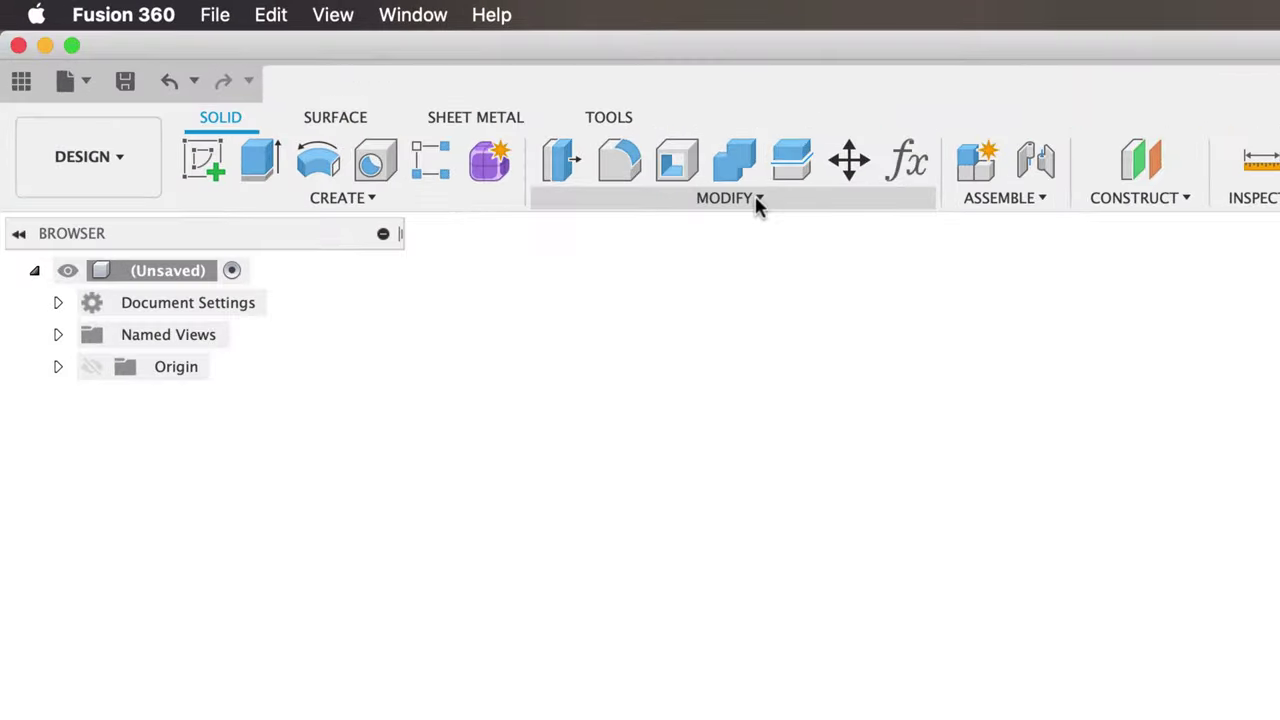
{"action": "left_click", "coordinate": [757, 200]}
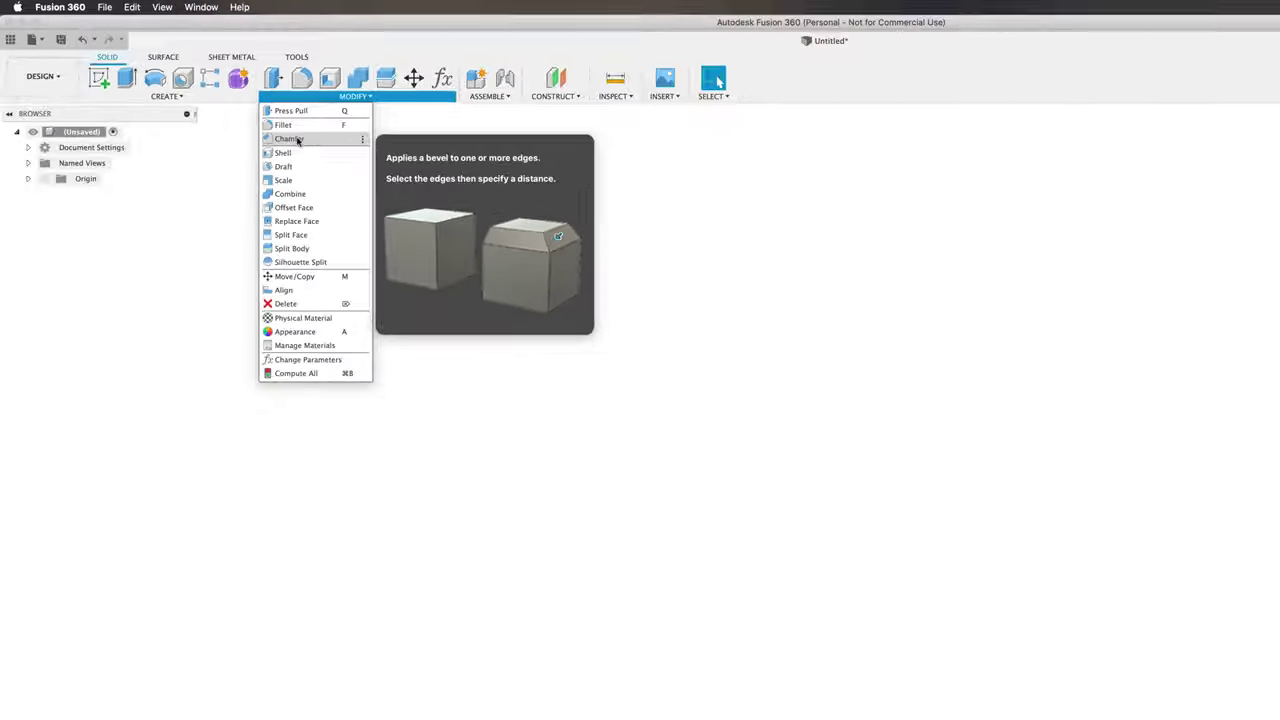
{"action": "left_click", "coordinate": [534, 176]}
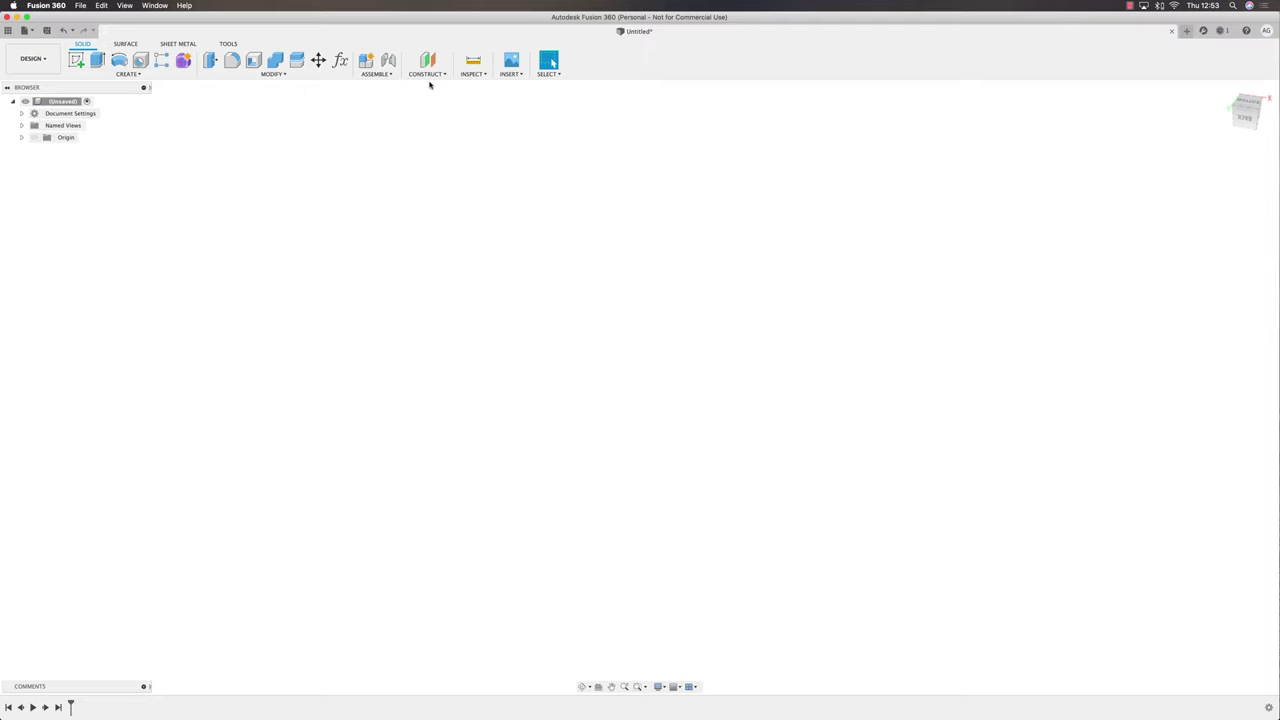
- Sketch a 100 mm wide, 50 mm high two-point rectangle from the origin on the horizontal plane and finish the sketch
{"action": "left_click", "coordinate": [76, 60]}
{"action": "left_click", "coordinate": [694, 390]}
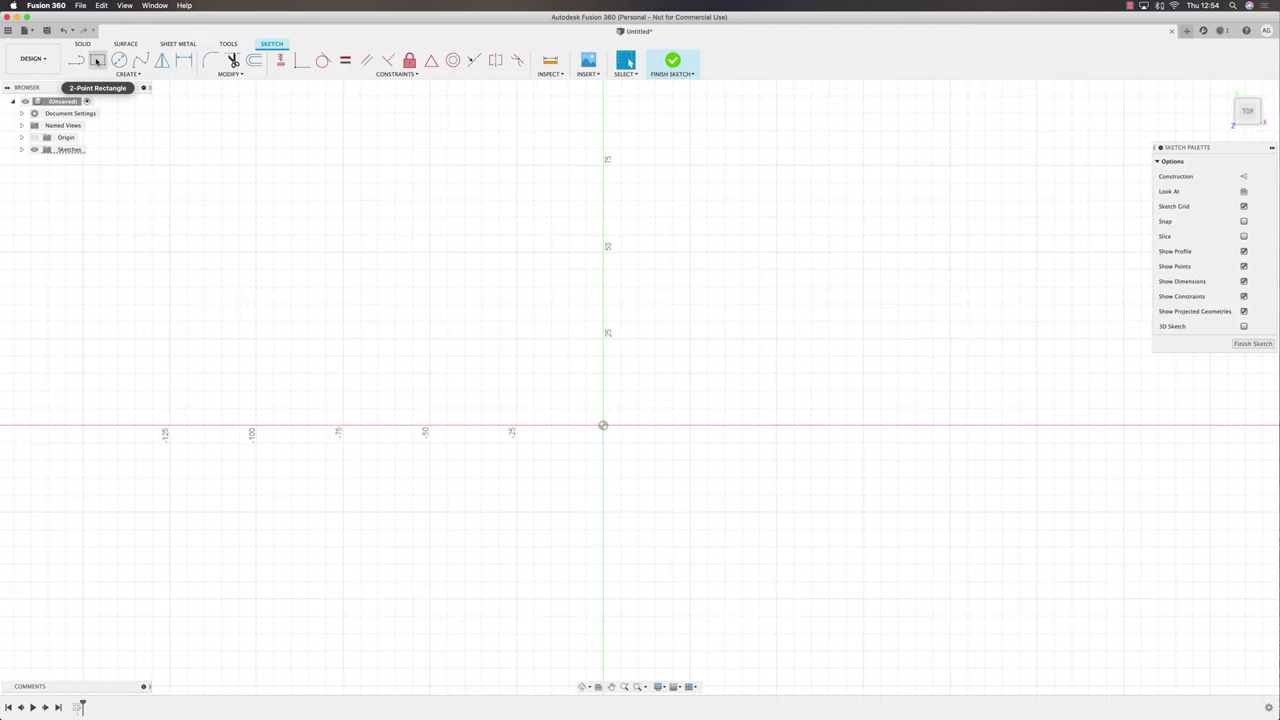
{"action": "left_click", "coordinate": [97, 61]}
{"action": "left_click", "coordinate": [603, 427]}
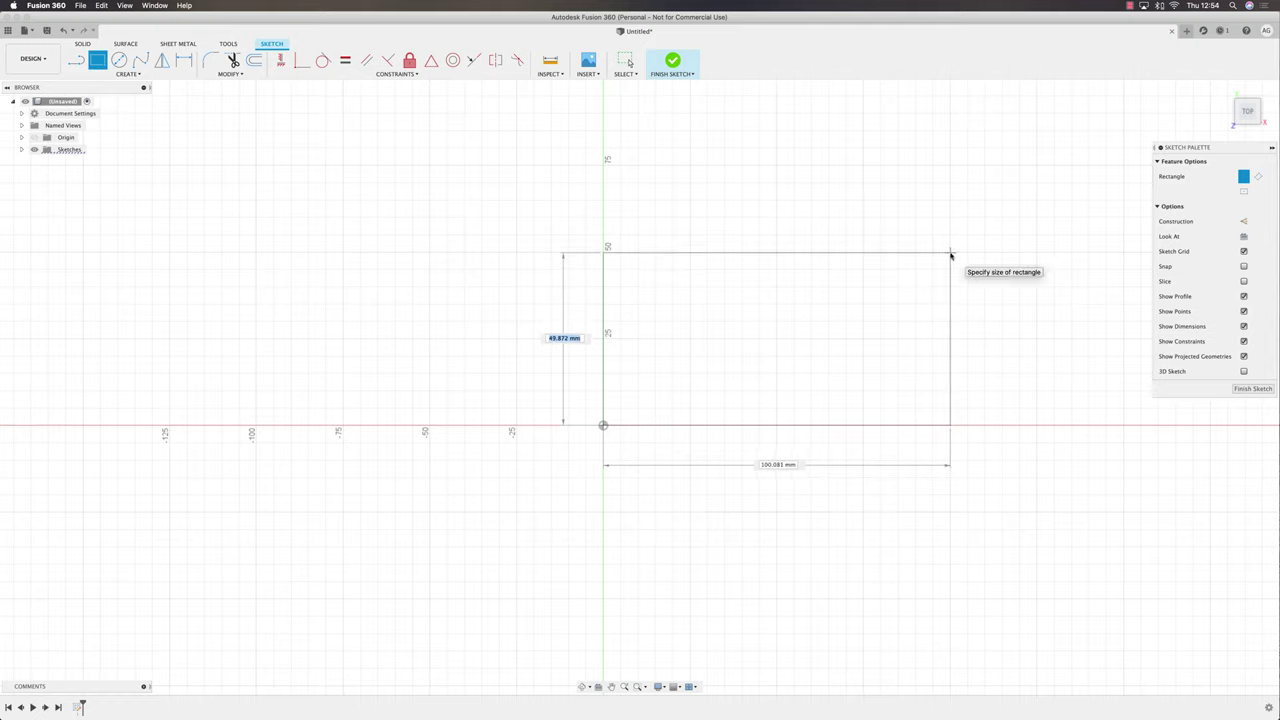
{"action": "key", "text": "Tab"}
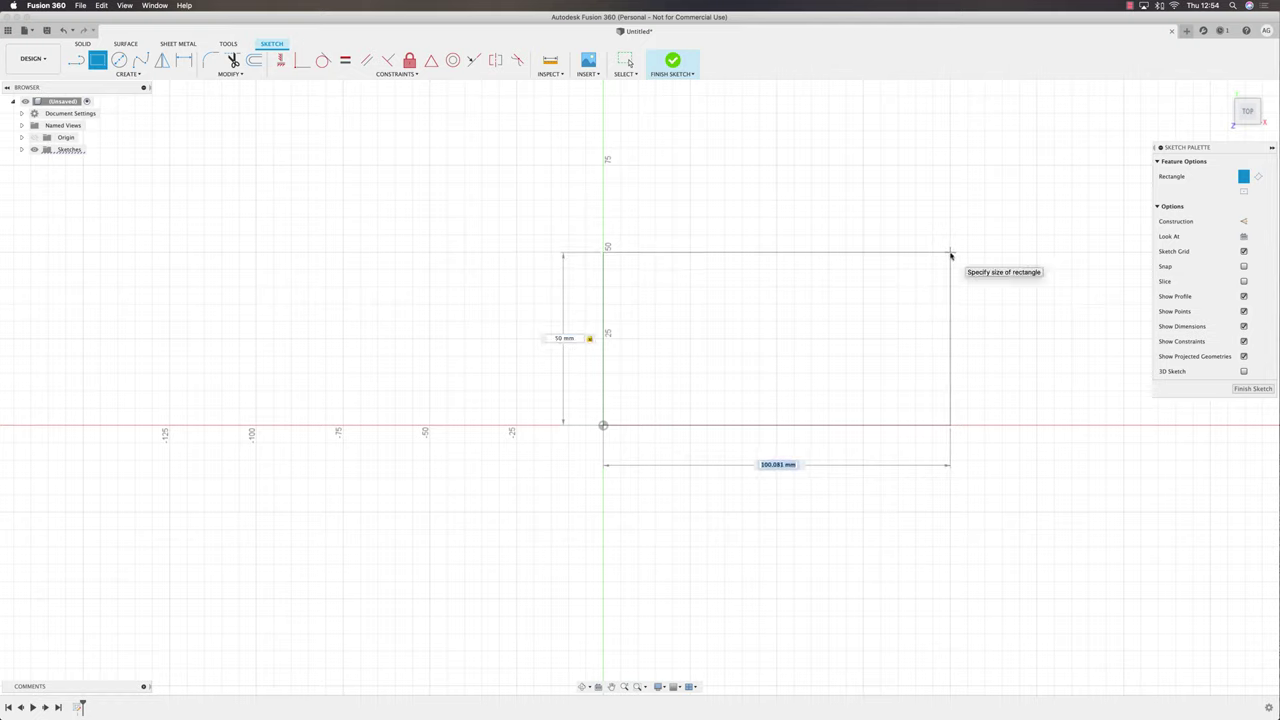
{"action": "key", "text": "Return"}
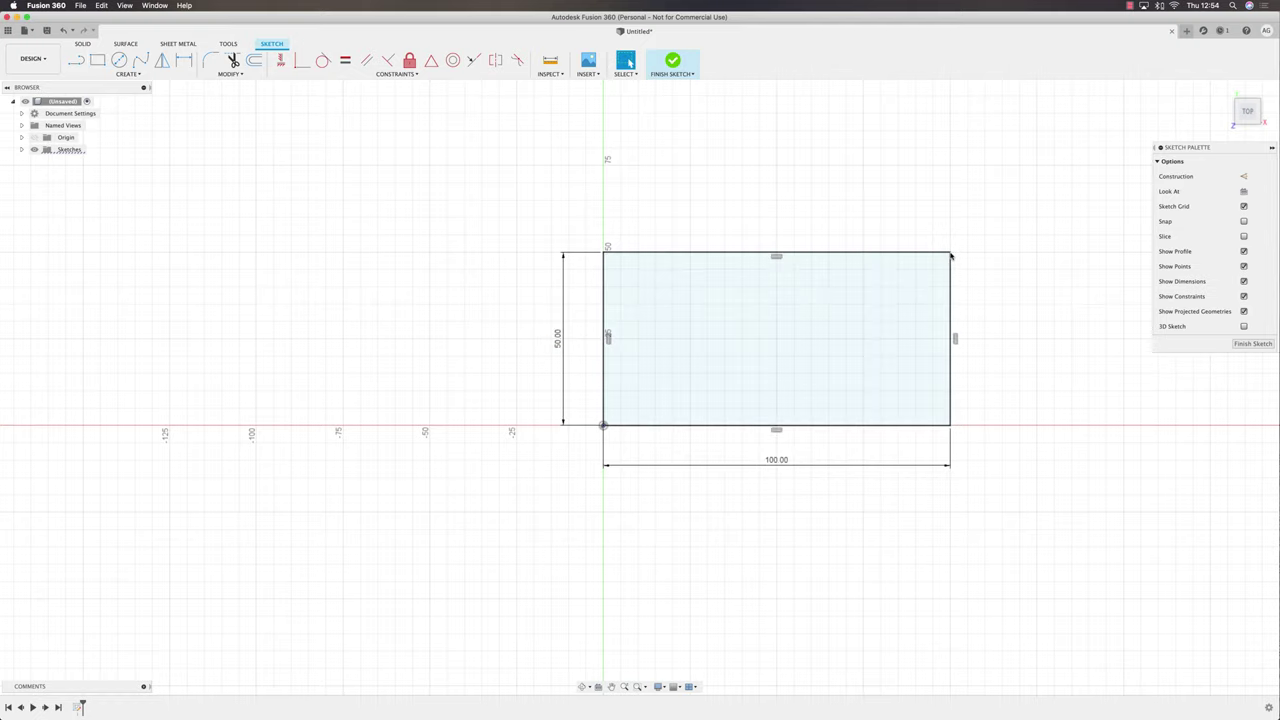
{"action": "left_click", "coordinate": [1250, 344]}
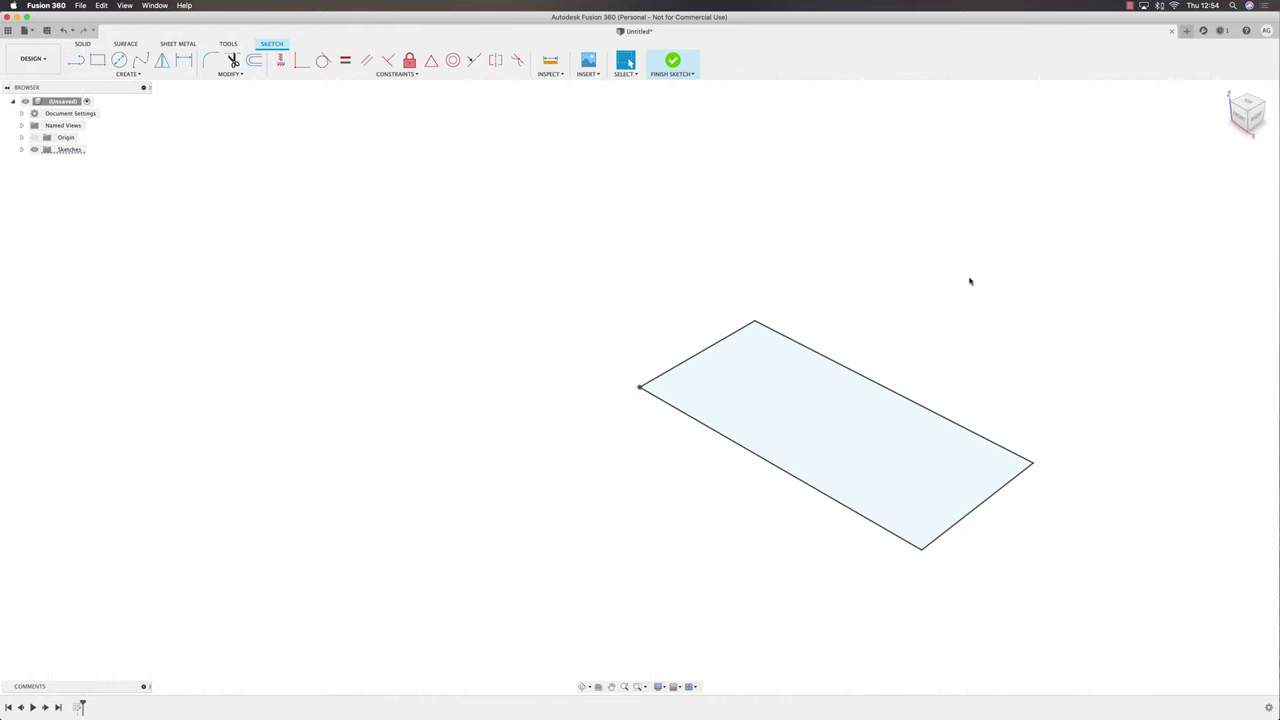
- Extrude the rectangle profile 10 mm upward as a new body
{"action": "left_click", "coordinate": [97, 60]}
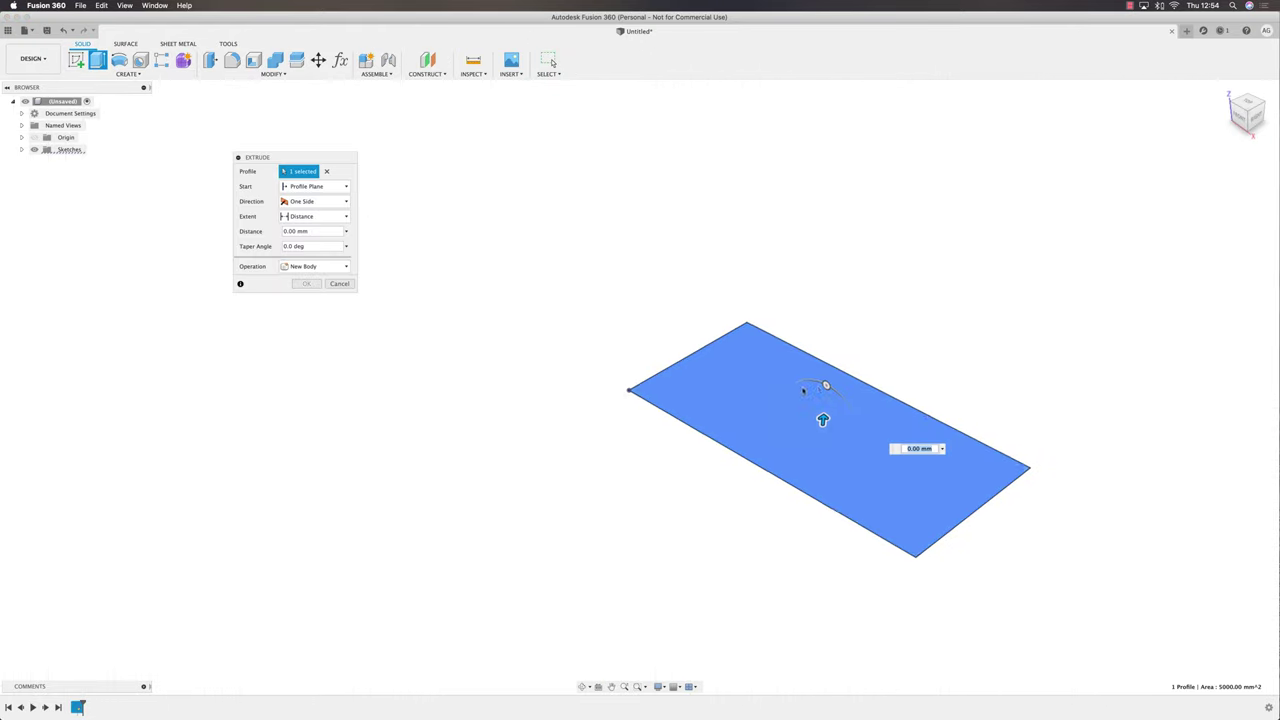
{"action": "left_click_drag", "start_coordinate": [814, 423], "coordinate": [815, 410]}
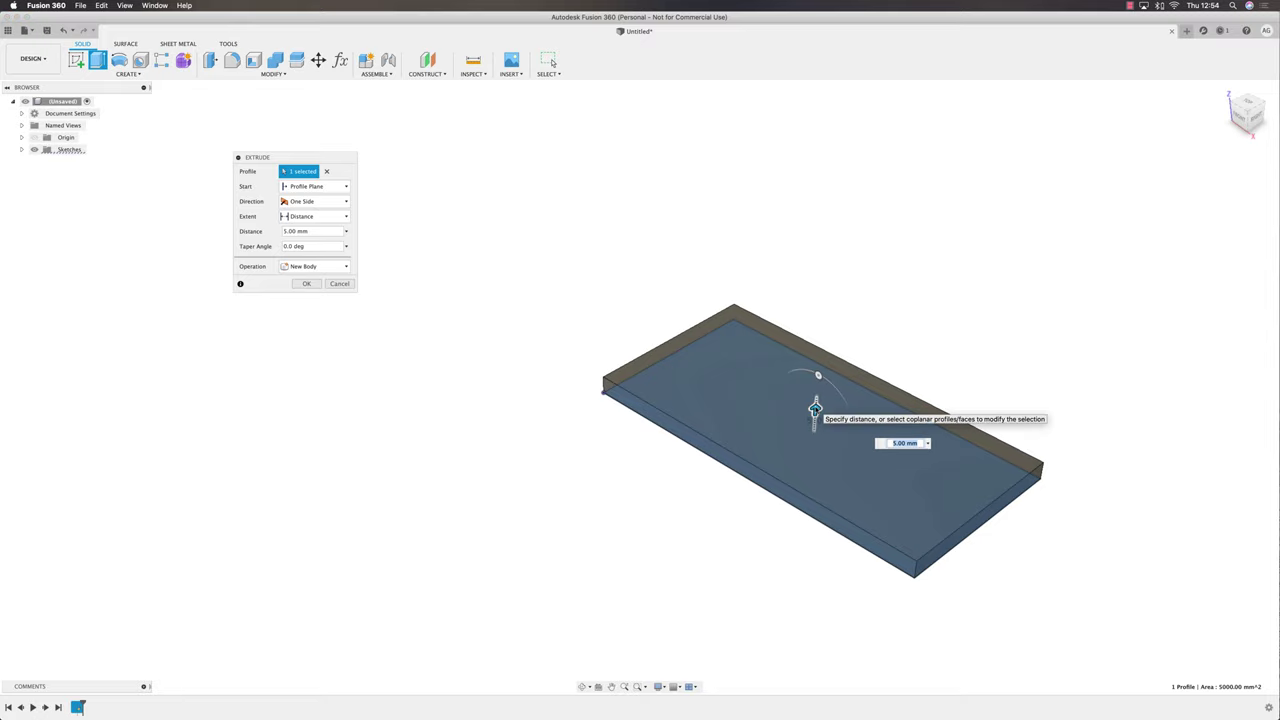
{"action": "key", "text": "Return"}
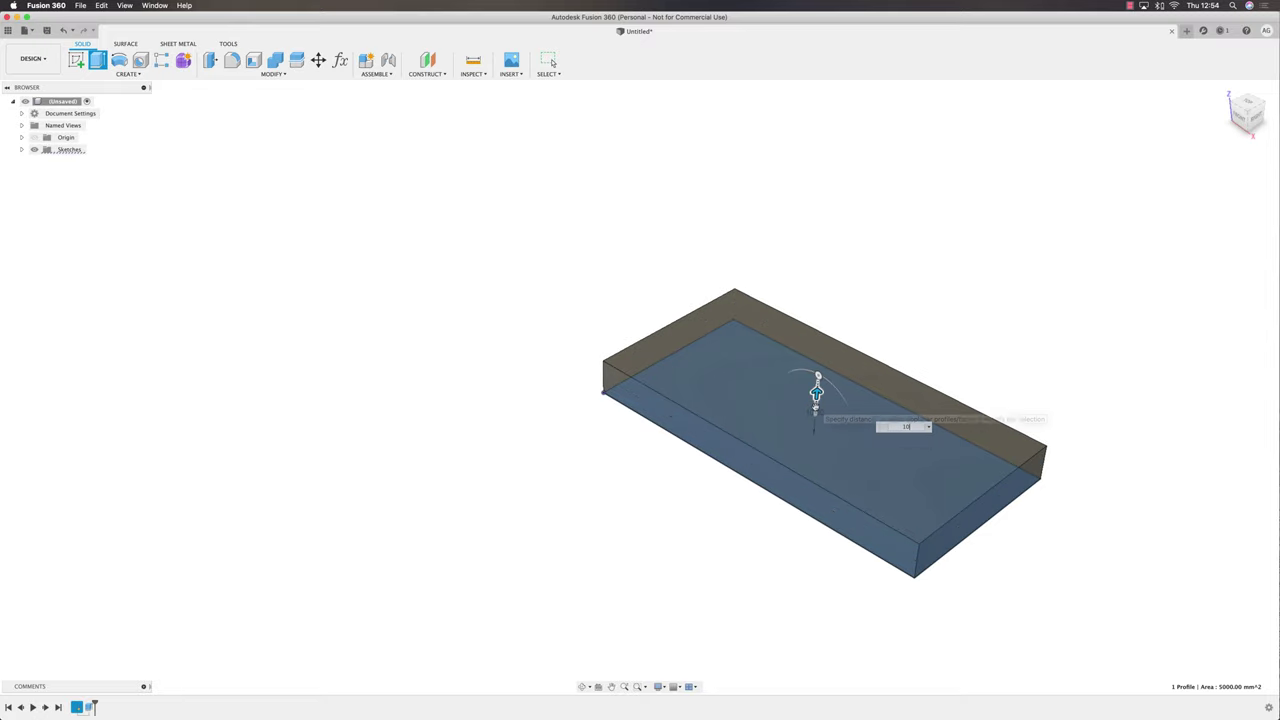
- Chamfer the block's long upper front edge with the Equal distance type at 5 mm
{"action": "scroll", "coordinate": [492, 412], "scroll_direction": "up", "scroll_amount": 5}
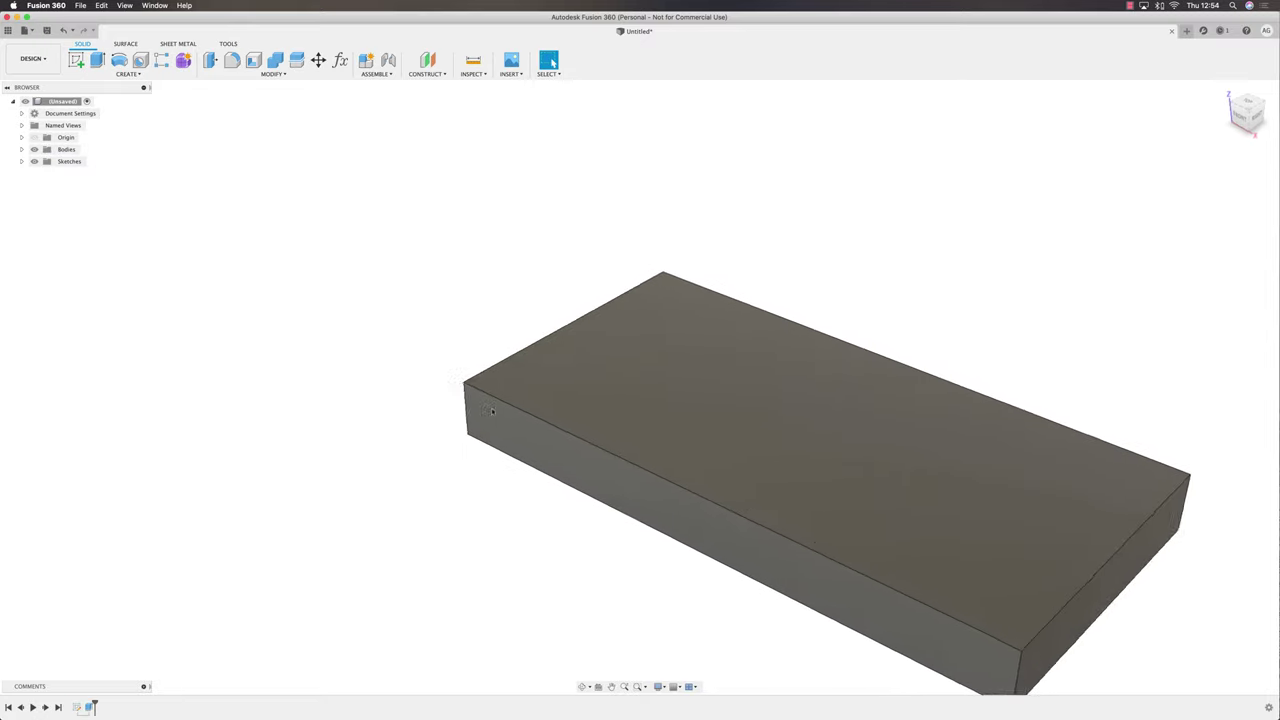
{"action": "middle_click_drag", "start_coordinate": [684, 440], "coordinate": [520, 395]}
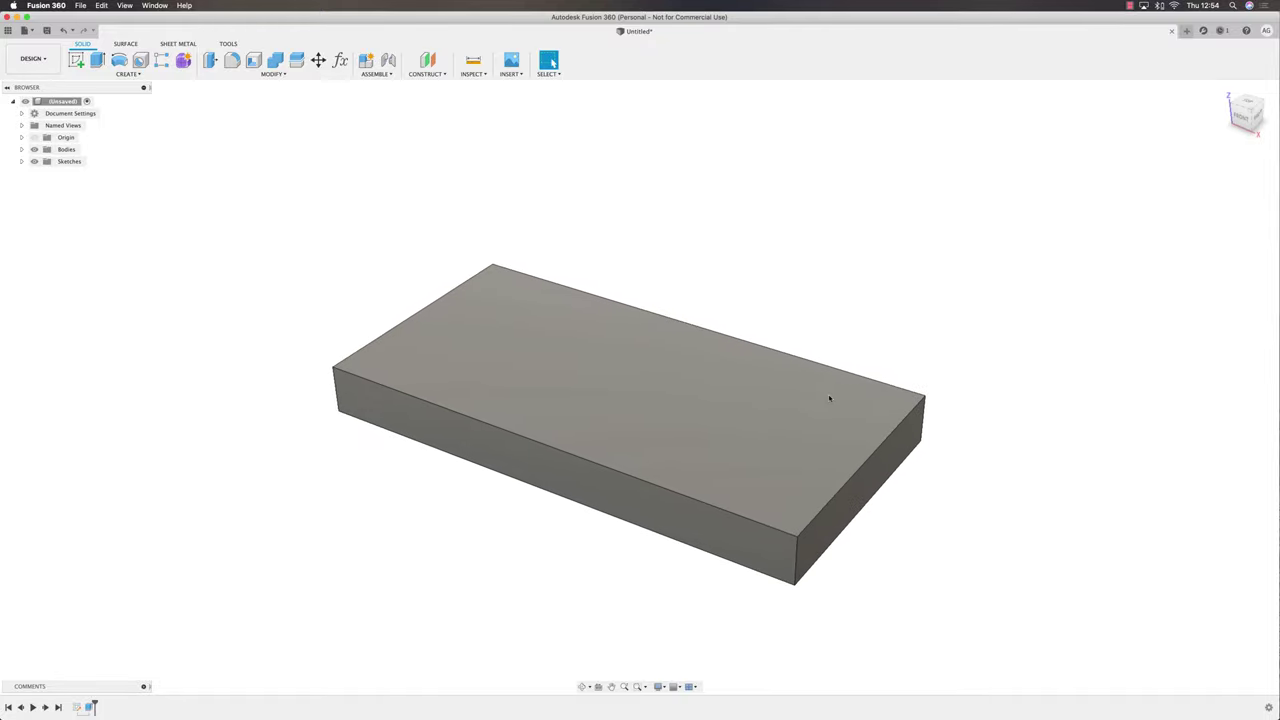
{"action": "left_click", "coordinate": [282, 76]}
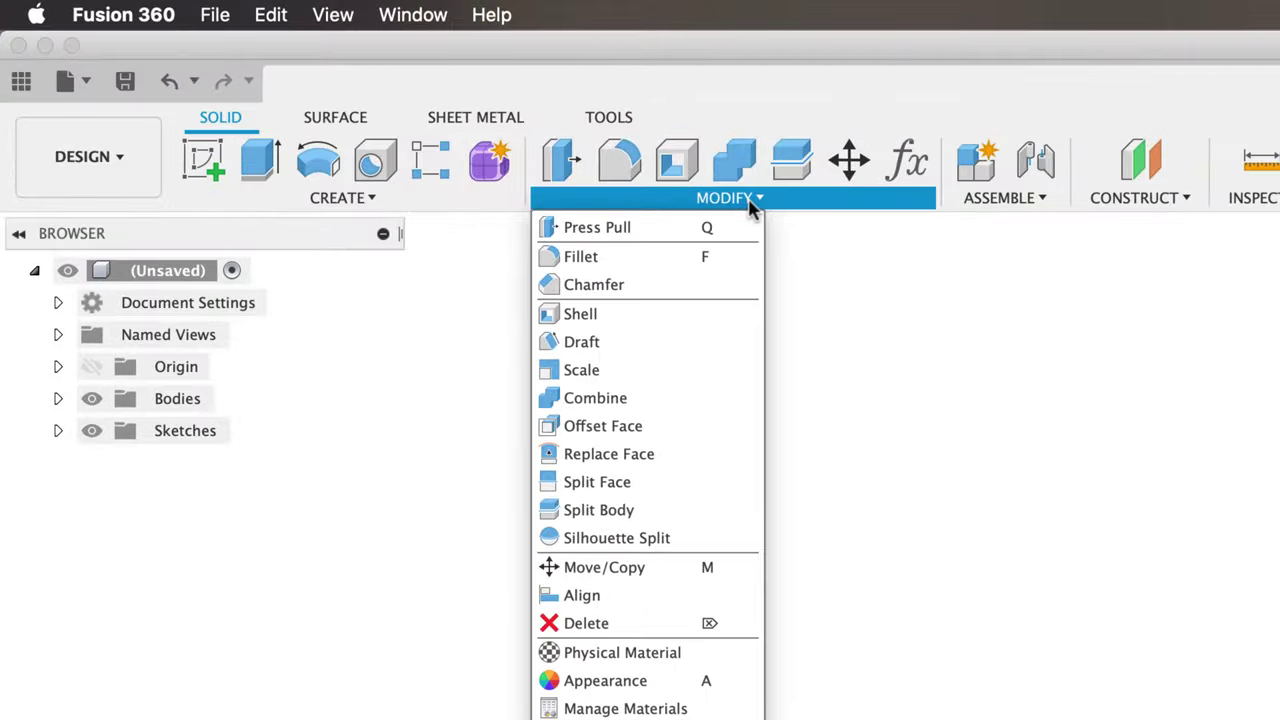
{"action": "left_click", "coordinate": [600, 286]}
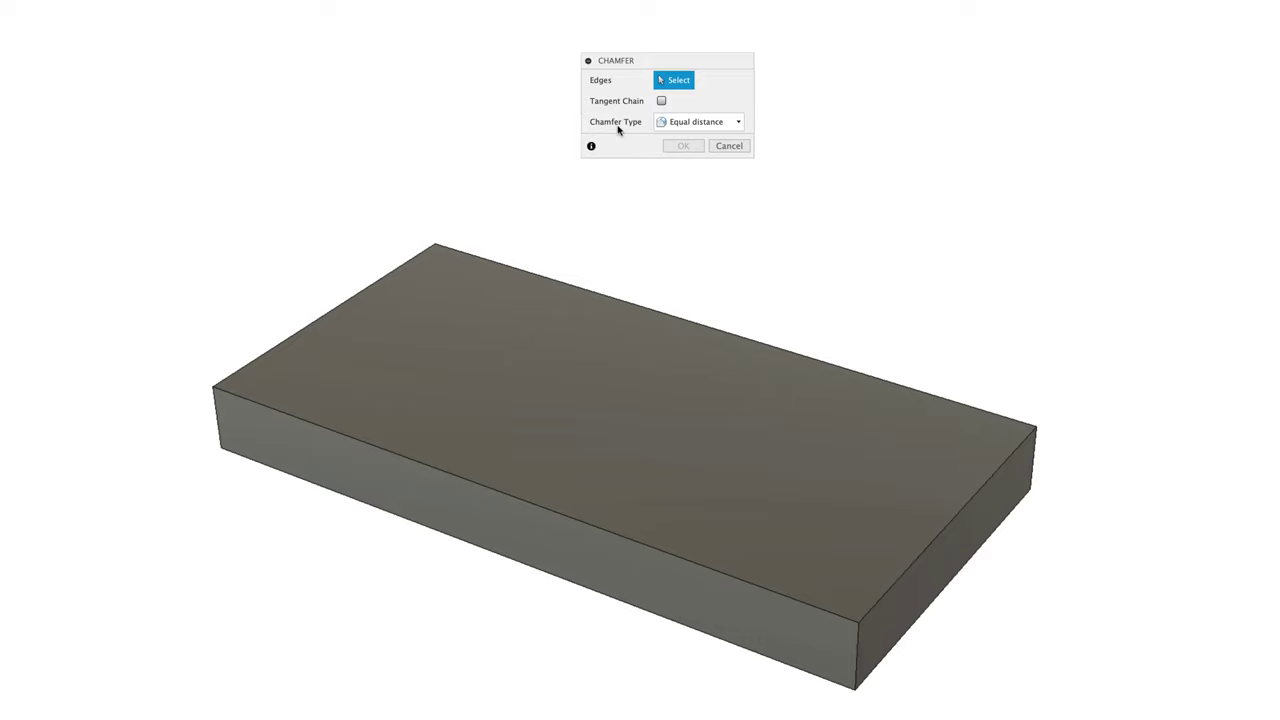
{"action": "left_click", "coordinate": [738, 122]}
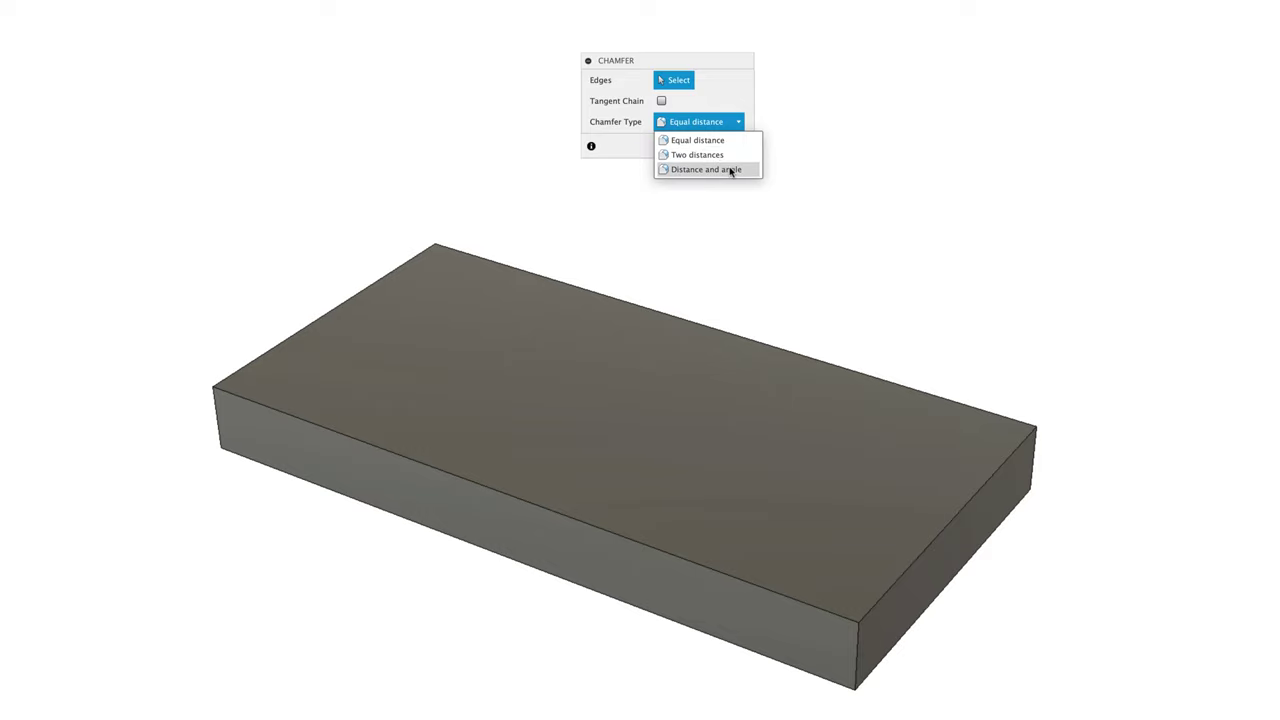
{"action": "left_click", "coordinate": [708, 123]}
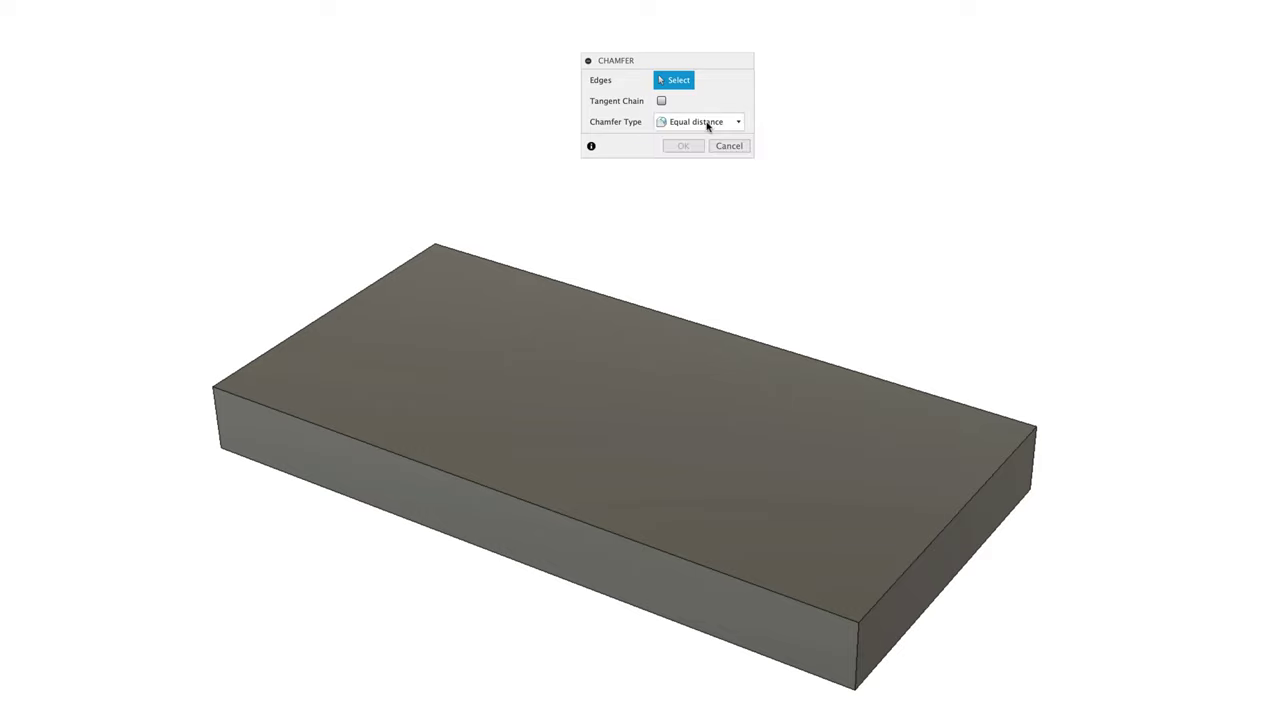
{"action": "left_click", "coordinate": [452, 473]}
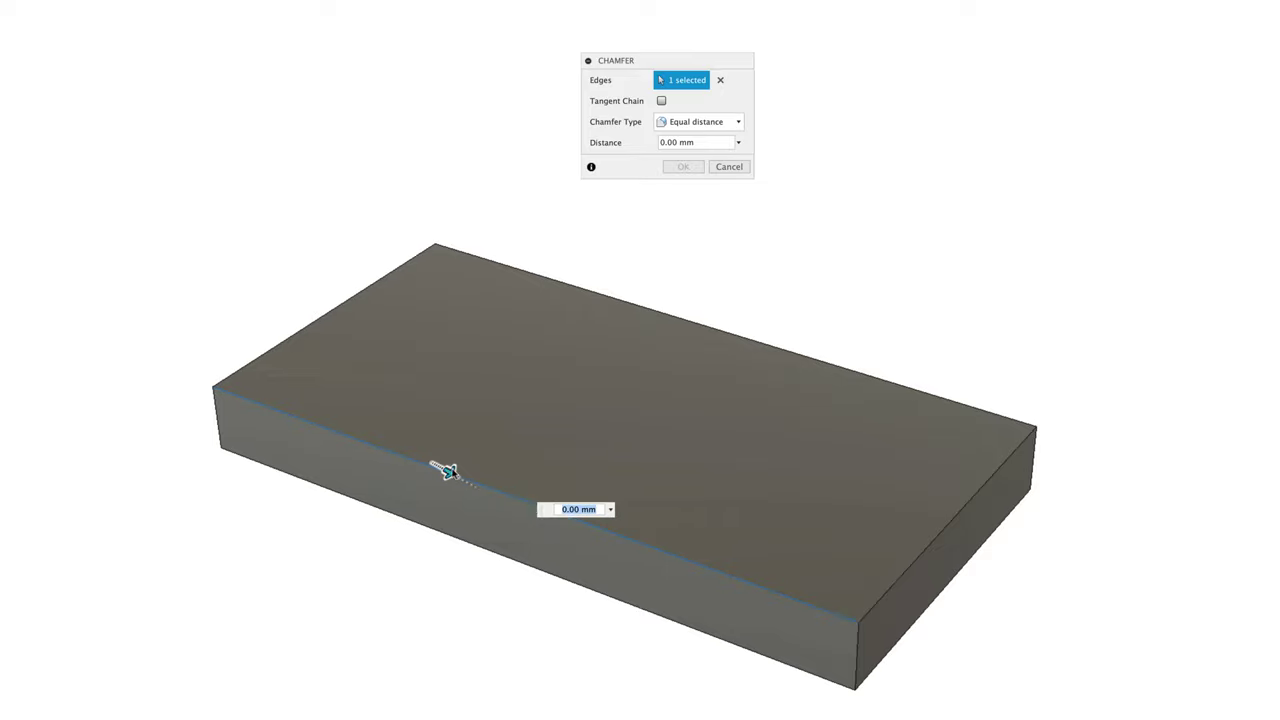
{"action": "left_click_drag", "start_coordinate": [449, 472], "coordinate": [464, 478]}
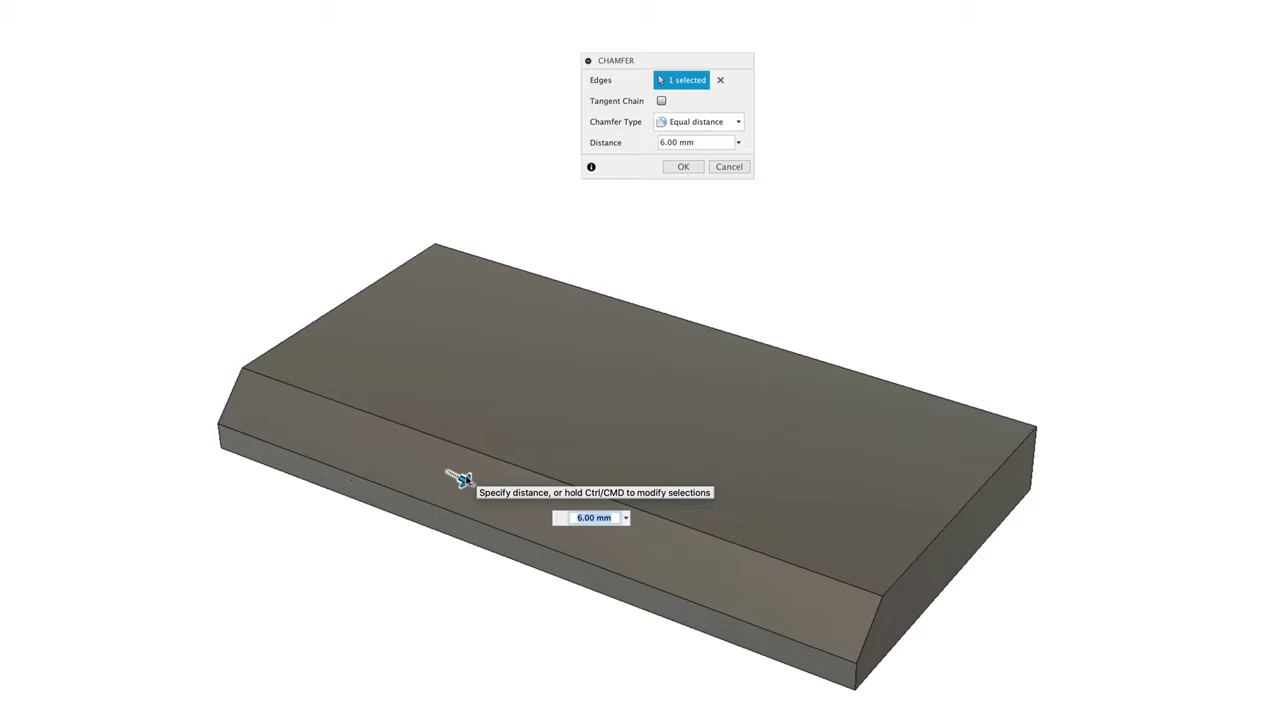
{"action": "type", "text": "5"}
{"action": "key", "text": "Return"}
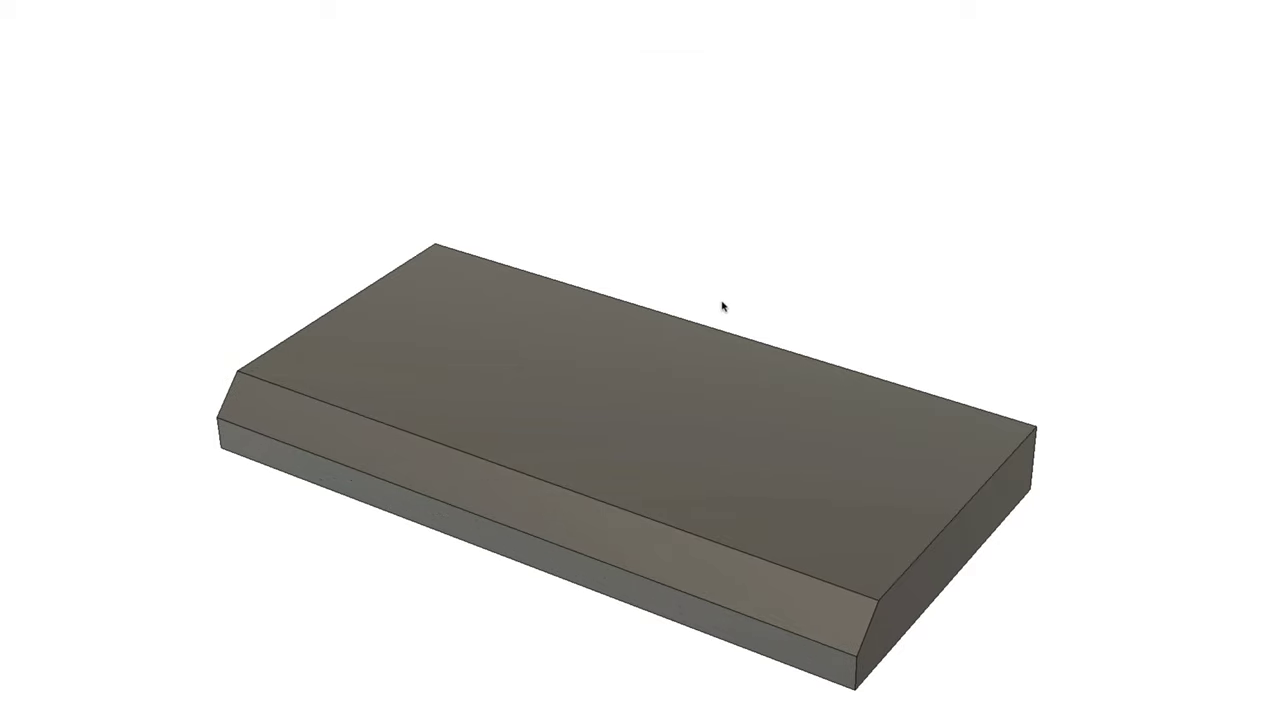
- Roll the timeline back to just after the extrusion and delete all features after the history marker
{"action": "scroll", "coordinate": [752, 268], "scroll_direction": "right", "scroll_amount": 10, "text": "shift"}
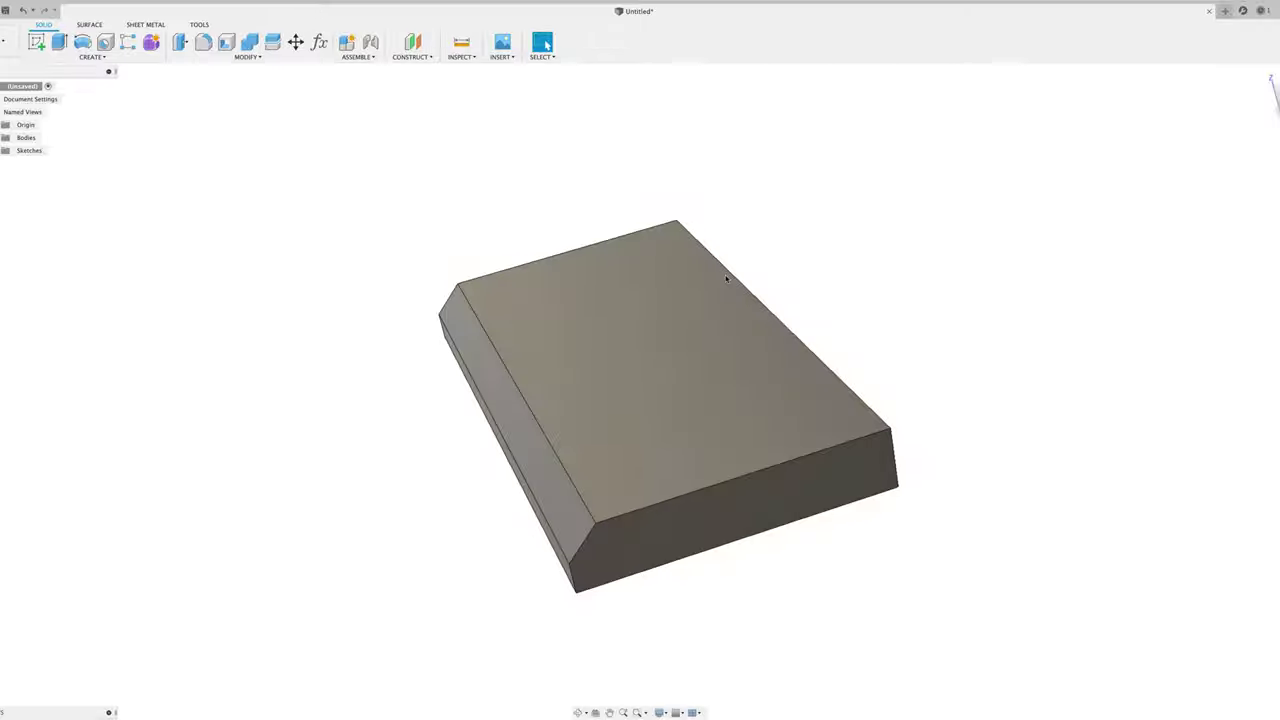
{"action": "scroll", "coordinate": [727, 279], "scroll_direction": "down", "scroll_amount": 8, "text": "shift"}
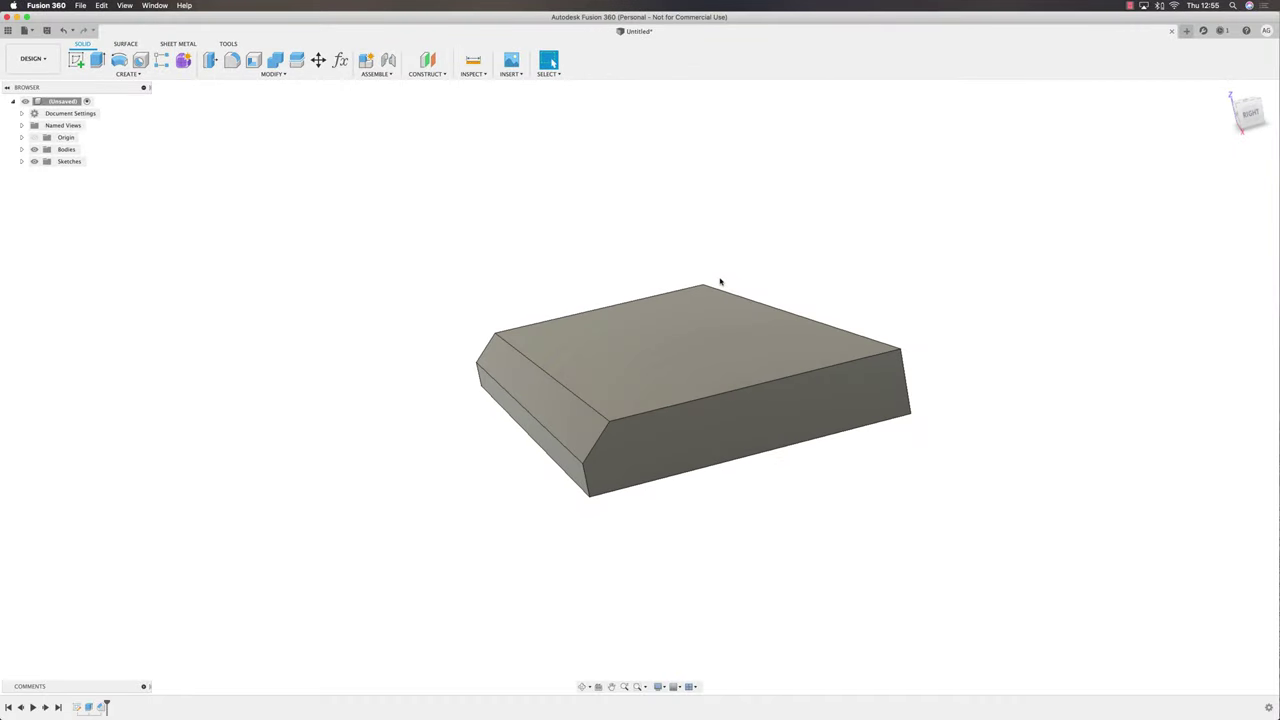
{"action": "scroll", "coordinate": [727, 279], "scroll_direction": "up", "scroll_amount": 2}
{"action": "scroll", "coordinate": [720, 281], "scroll_direction": "left", "scroll_amount": 10, "text": "shift"}
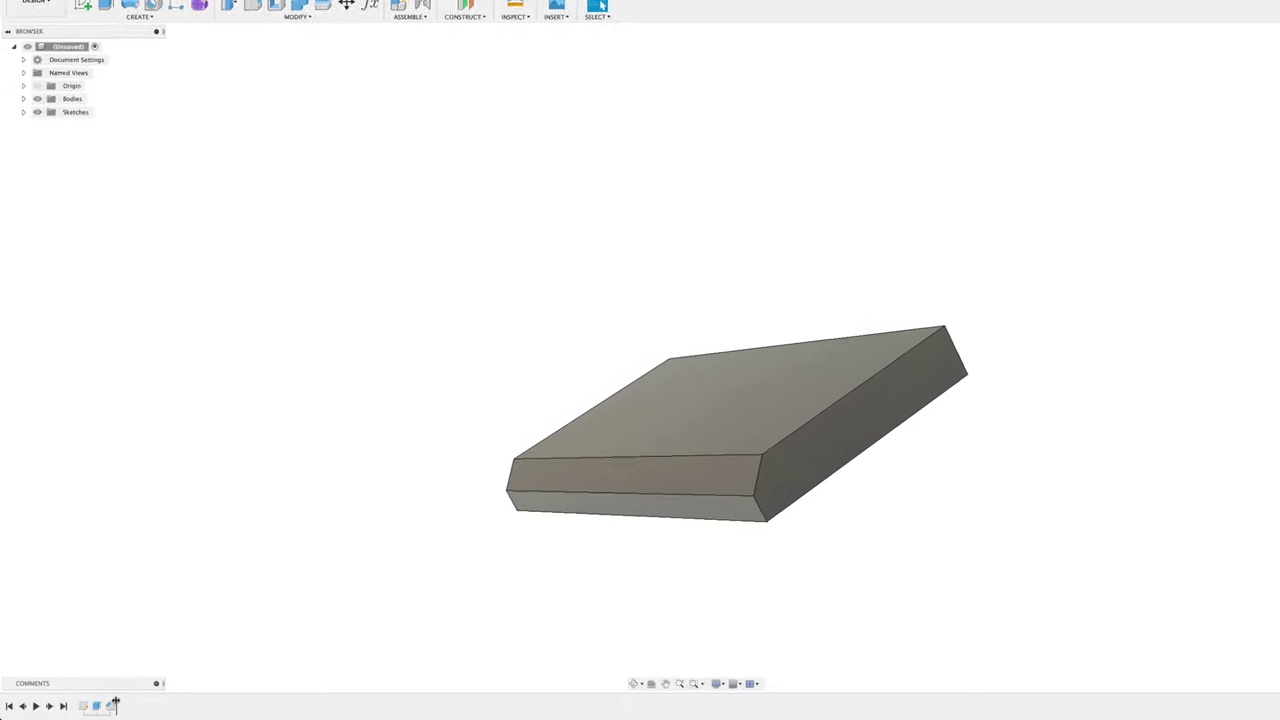
{"action": "left_click_drag", "start_coordinate": [141, 693], "coordinate": [134, 697]}
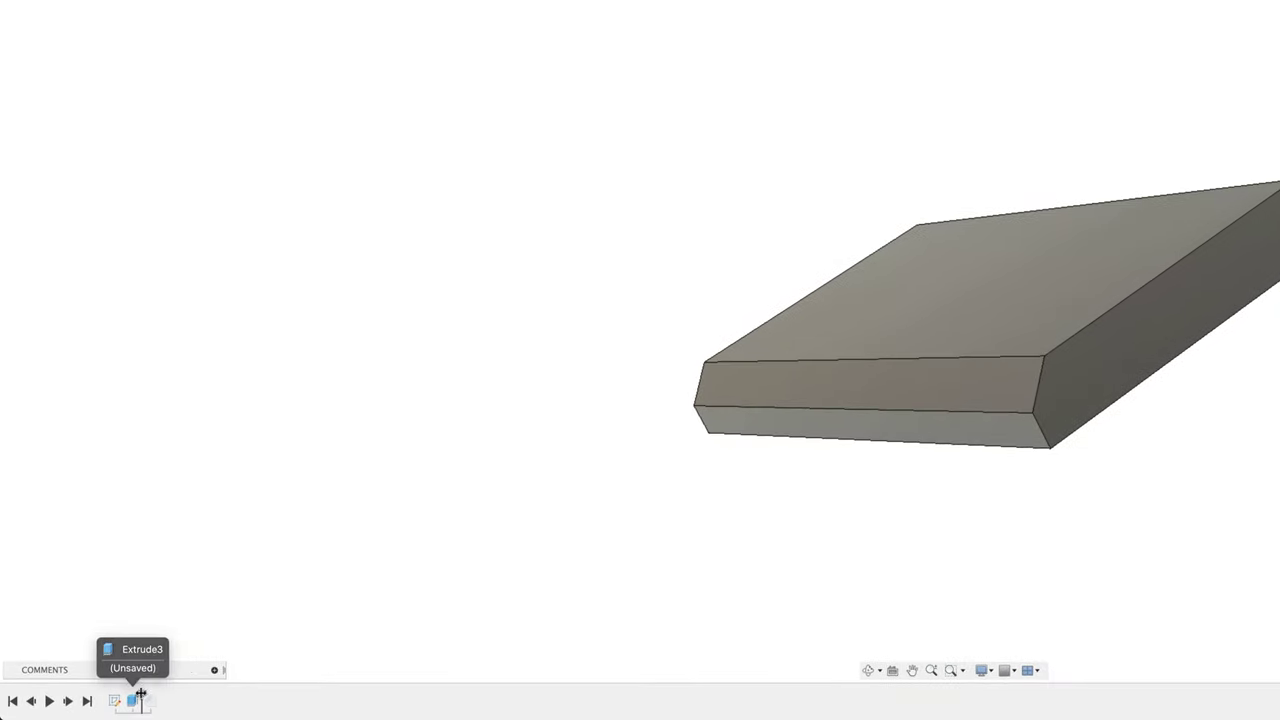
{"action": "right_click", "coordinate": [155, 703]}
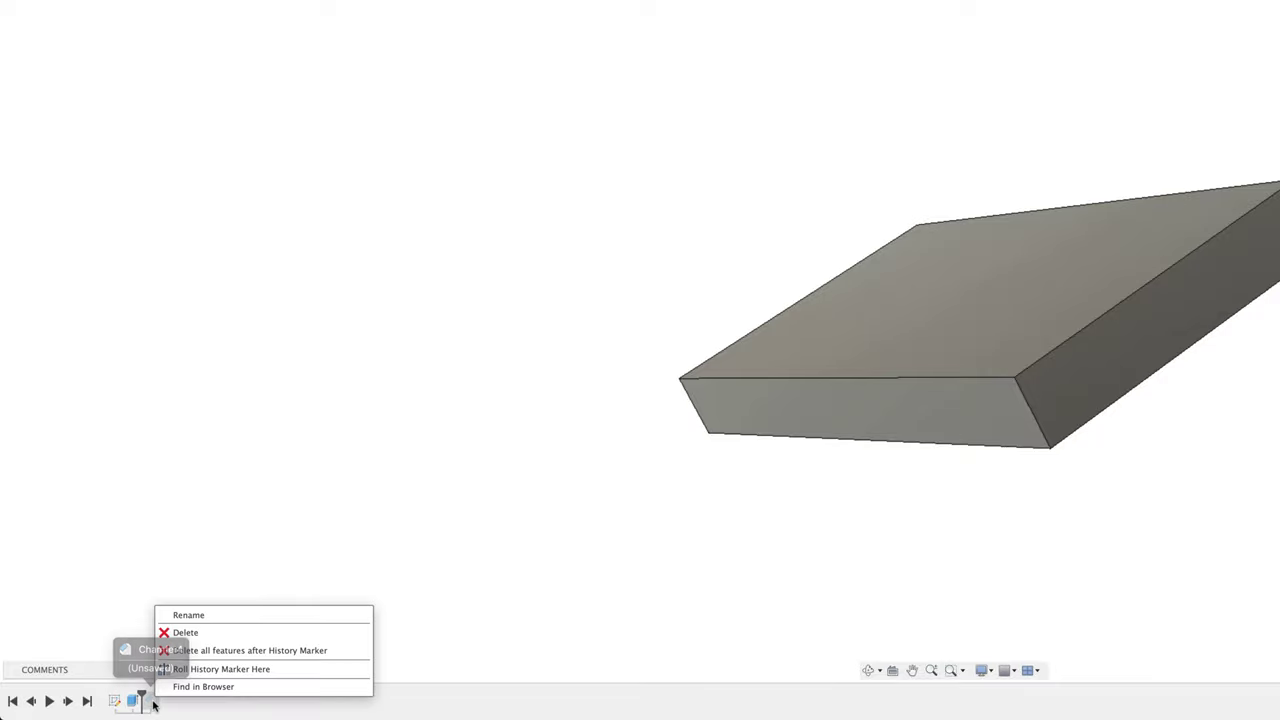
{"action": "left_click", "coordinate": [203, 655]}
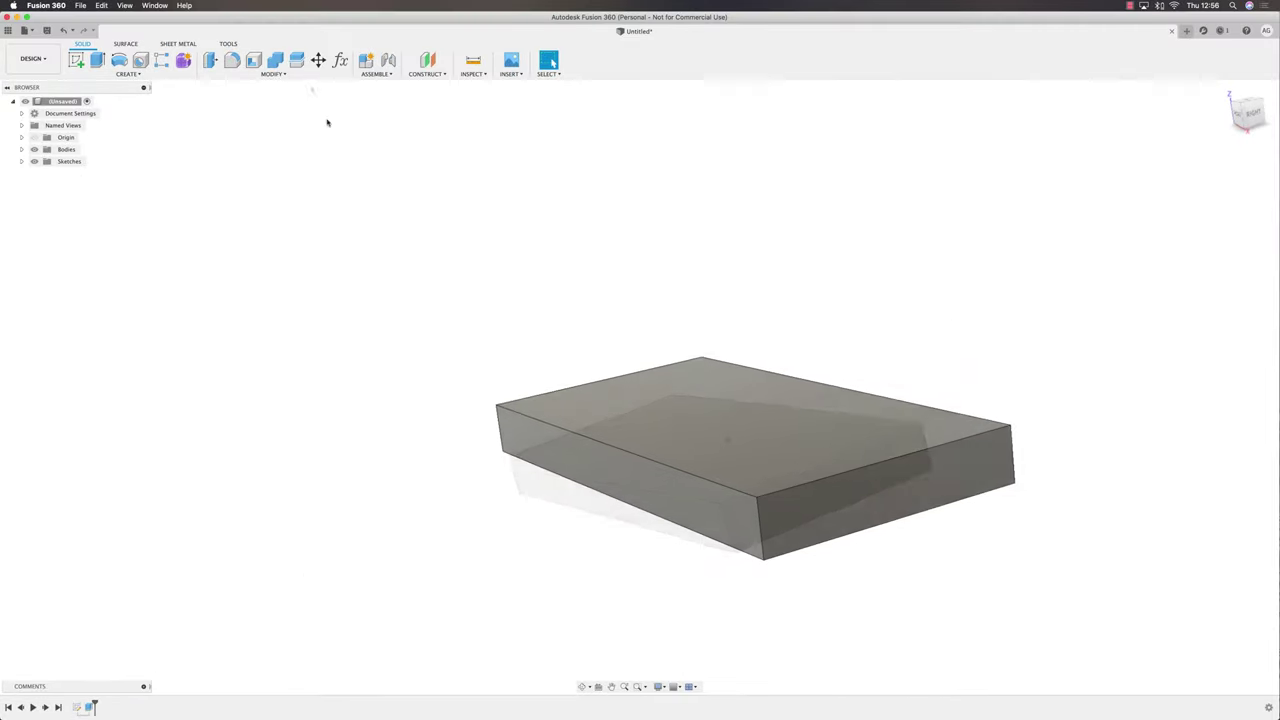
- Chamfer the block's long upper front edge with the Two distances type, 15 mm across the top face and 5 mm down the side
{"action": "left_click", "coordinate": [284, 75]}
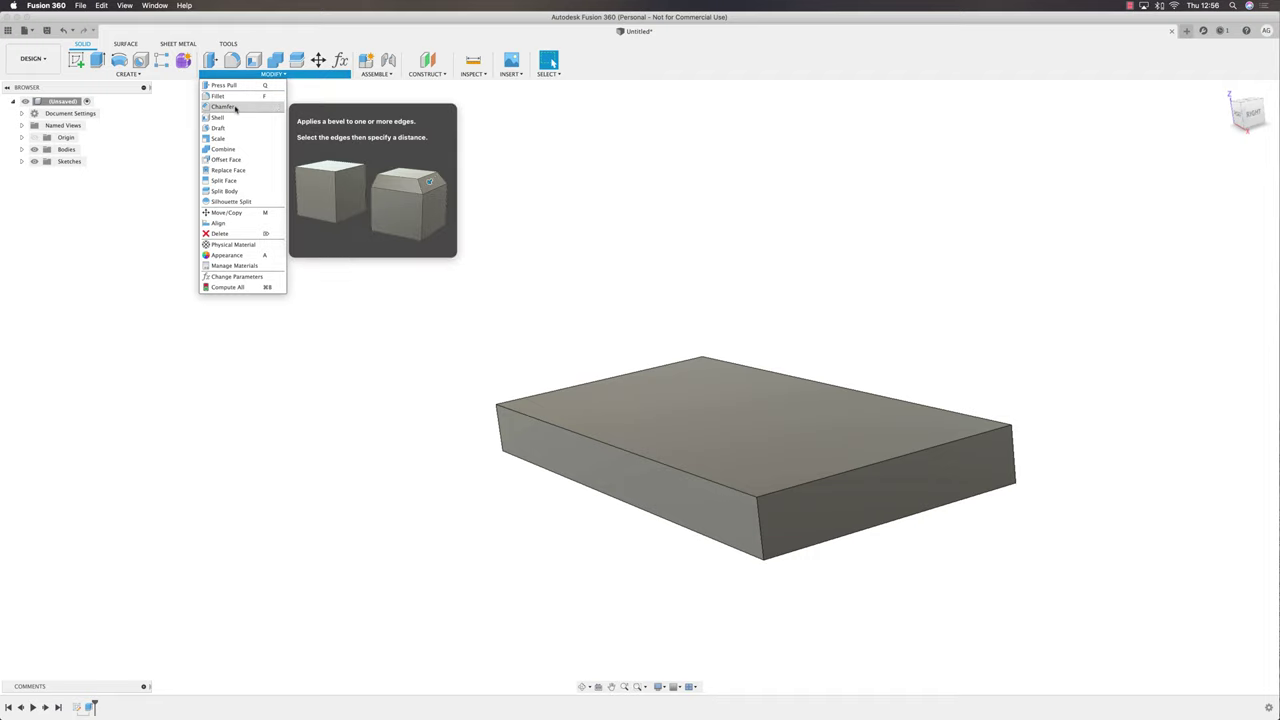
{"action": "left_click", "coordinate": [234, 108]}
{"action": "left_click", "coordinate": [690, 177]}
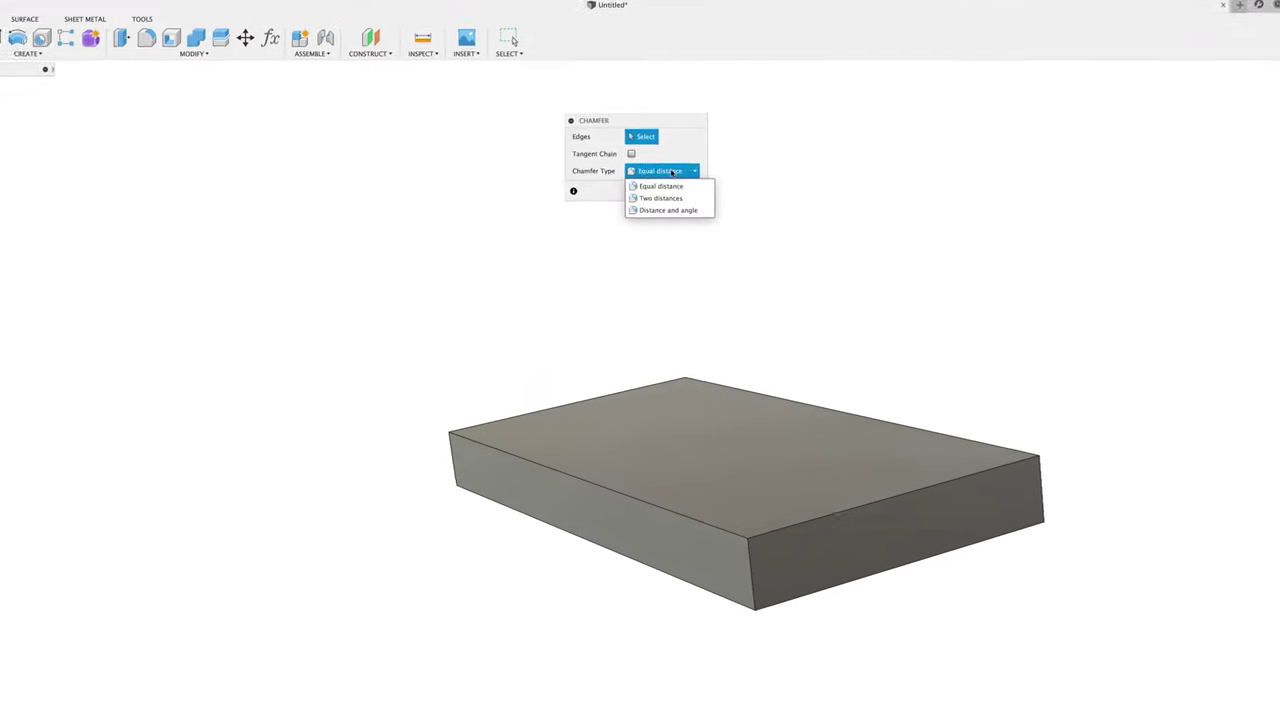
{"action": "left_click", "coordinate": [688, 200]}
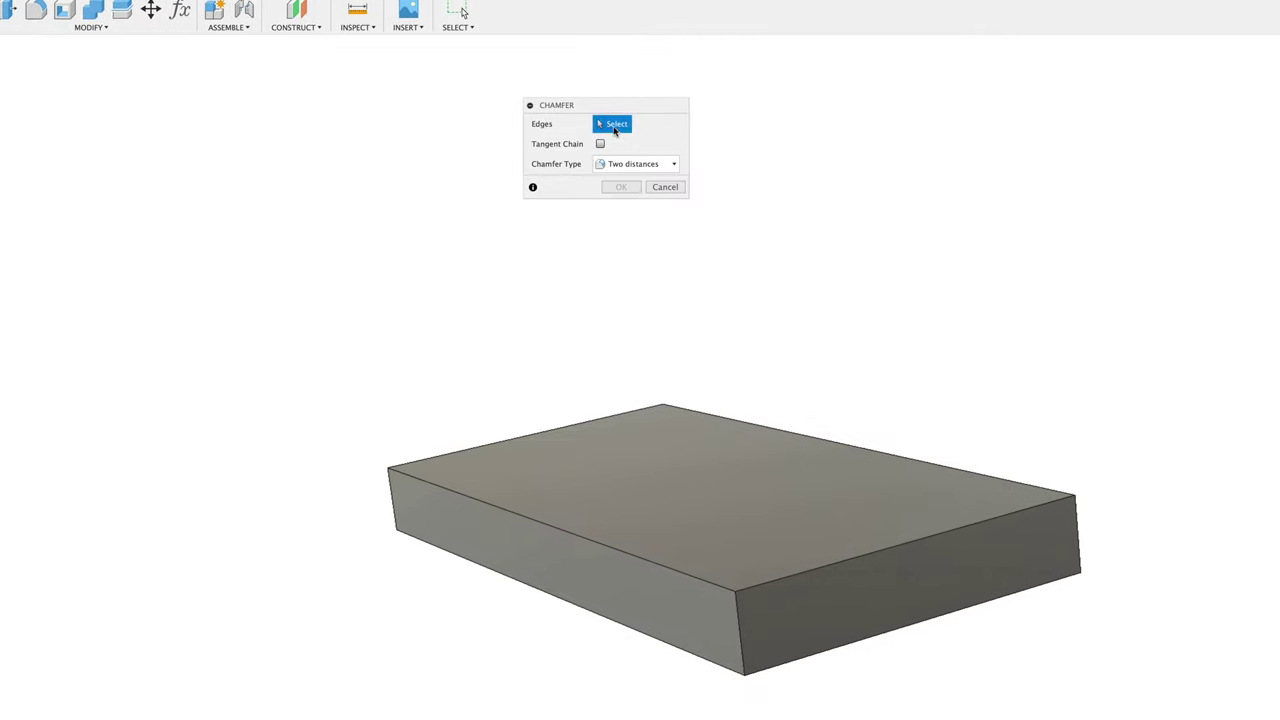
{"action": "left_click", "coordinate": [482, 508]}
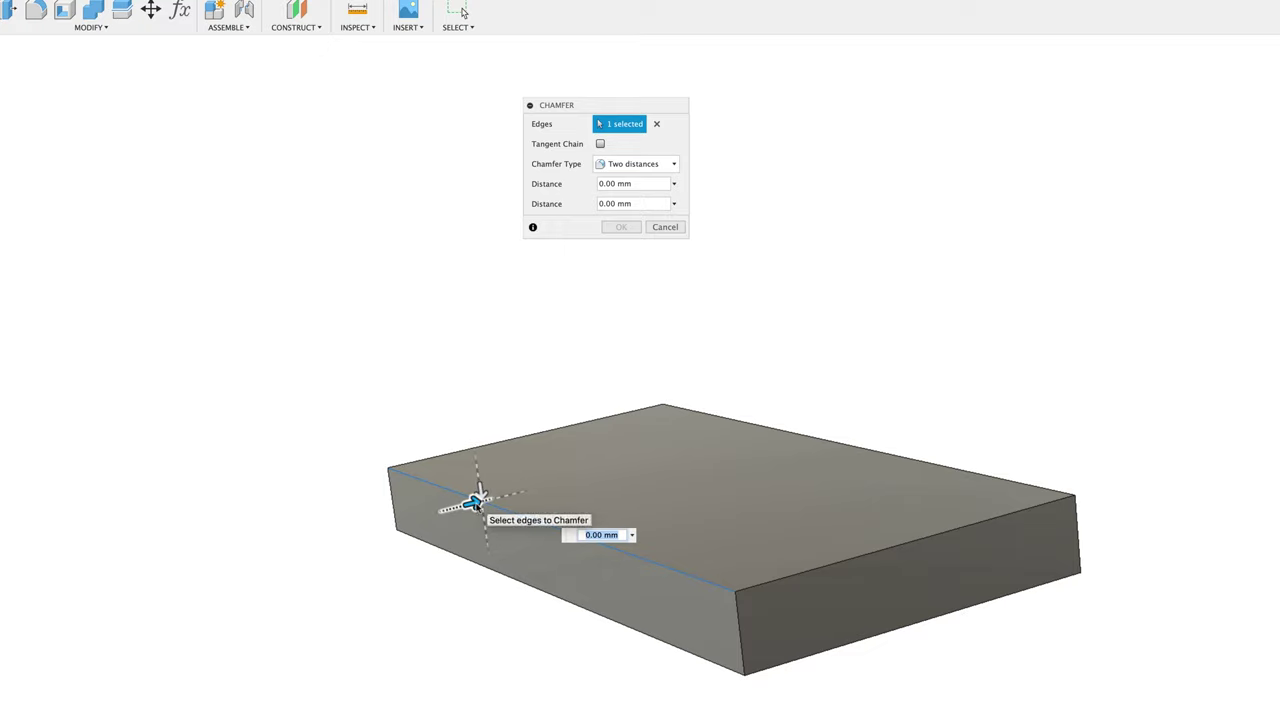
{"action": "left_click_drag", "start_coordinate": [477, 496], "coordinate": [558, 490]}
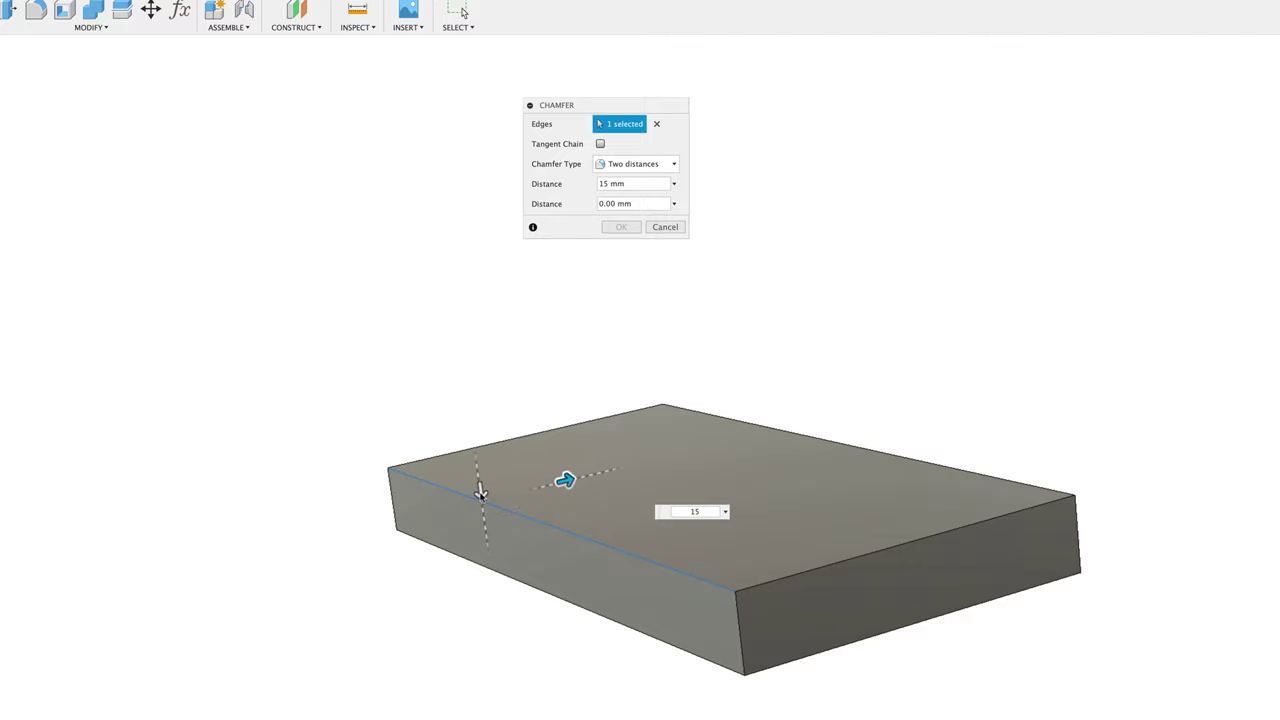
{"action": "left_click_drag", "start_coordinate": [480, 490], "coordinate": [483, 513]}
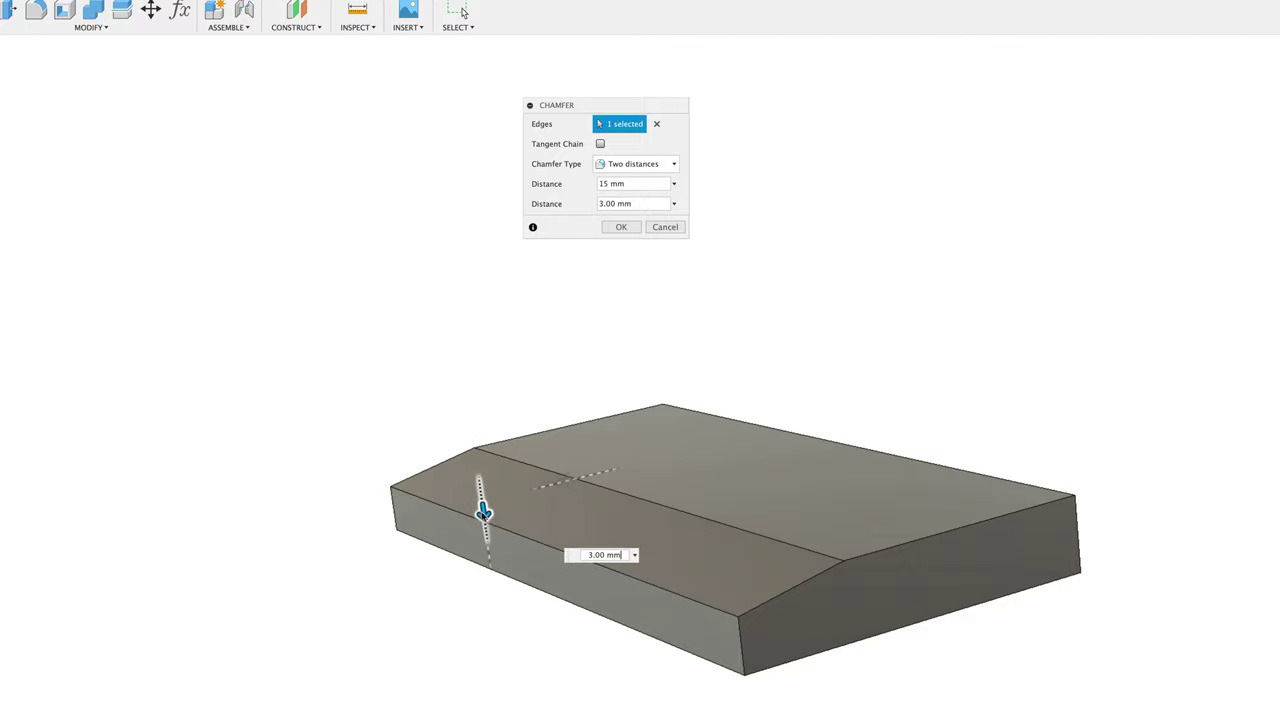
{"action": "type", "text": "5"}
{"action": "key", "text": "Return"}
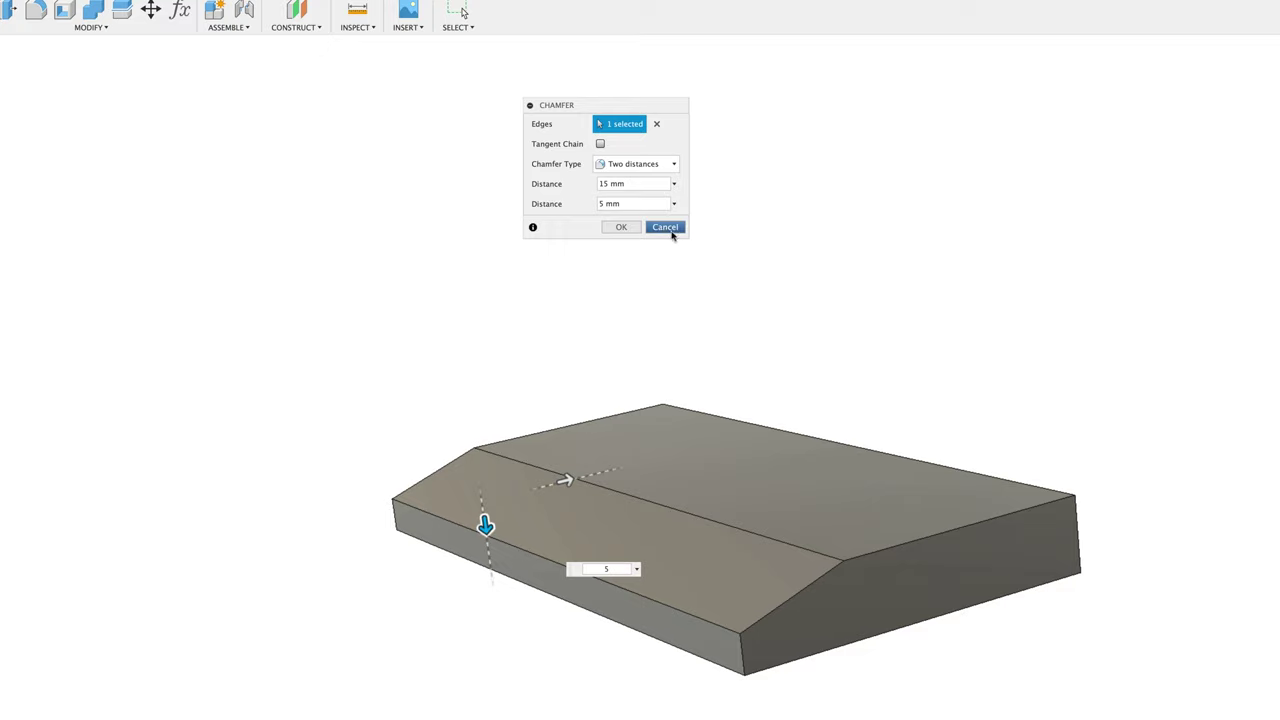
{"action": "left_click", "coordinate": [621, 227]}
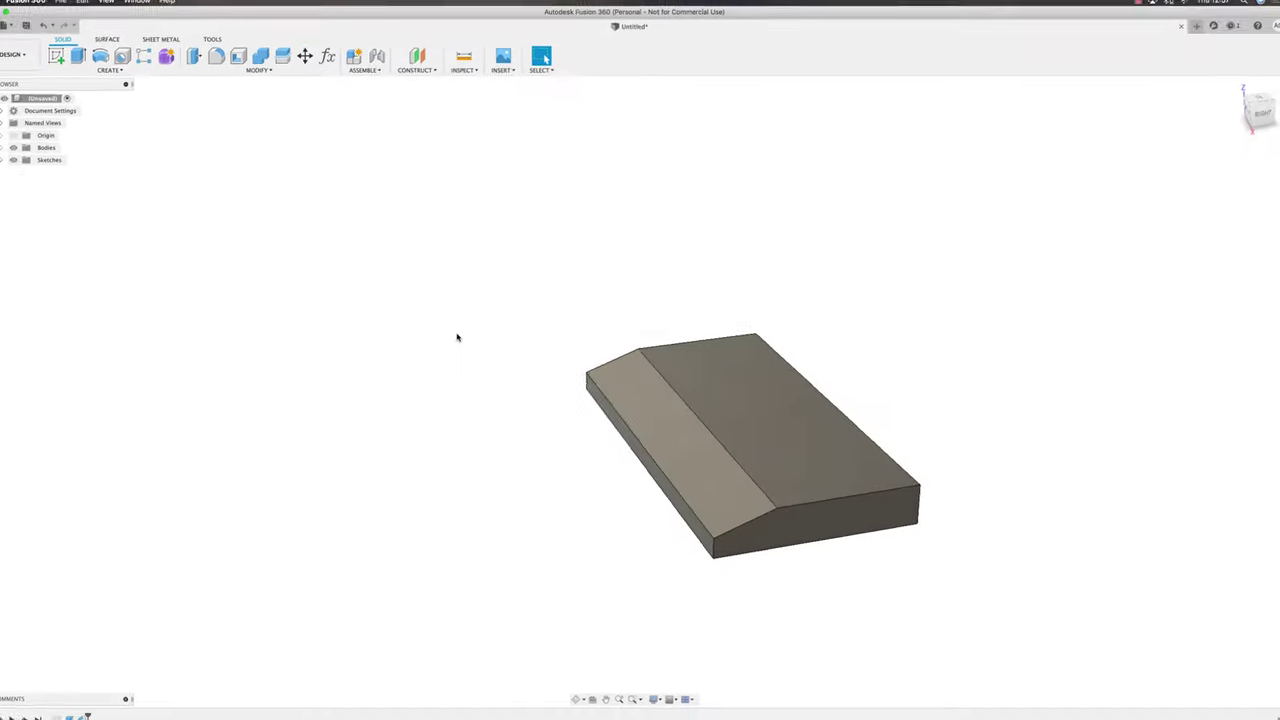
- Roll the timeline back to before the two-distance chamfer and delete all features after the history marker
{"action": "scroll", "coordinate": [457, 337], "scroll_direction": "left", "scroll_amount": 5, "text": "shift"}
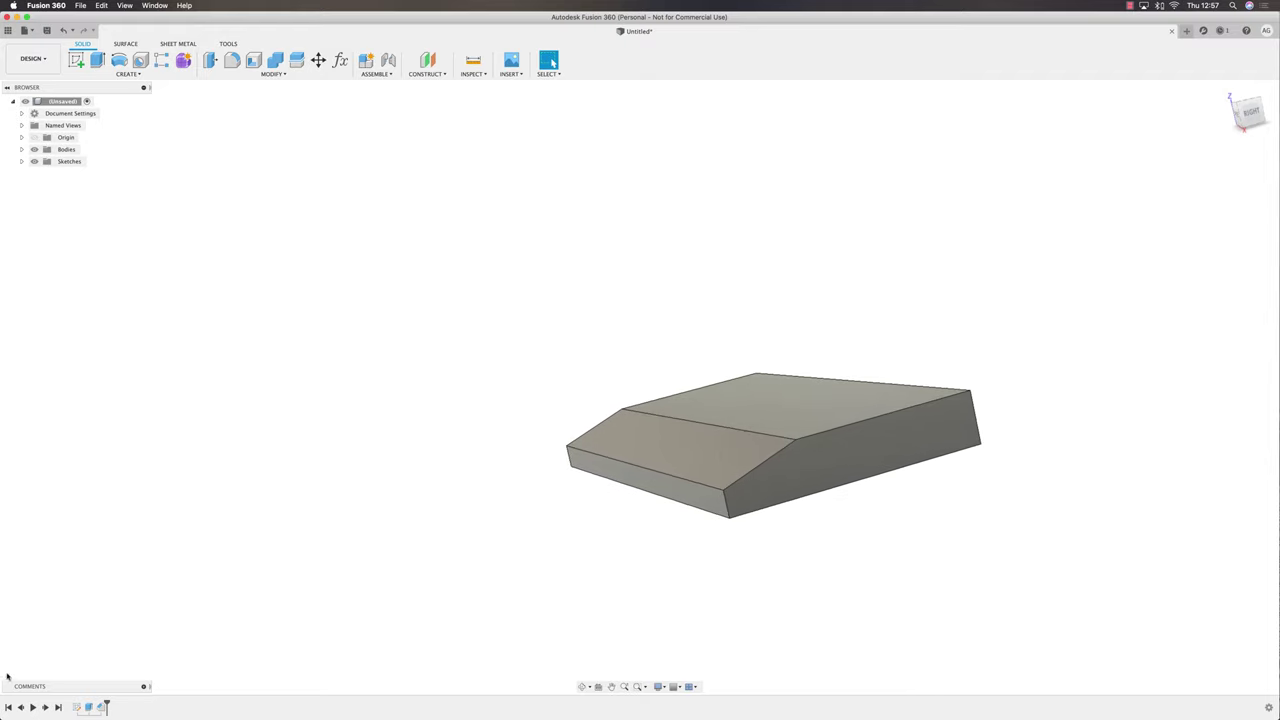
{"action": "left_click_drag", "start_coordinate": [104, 706], "coordinate": [92, 704]}
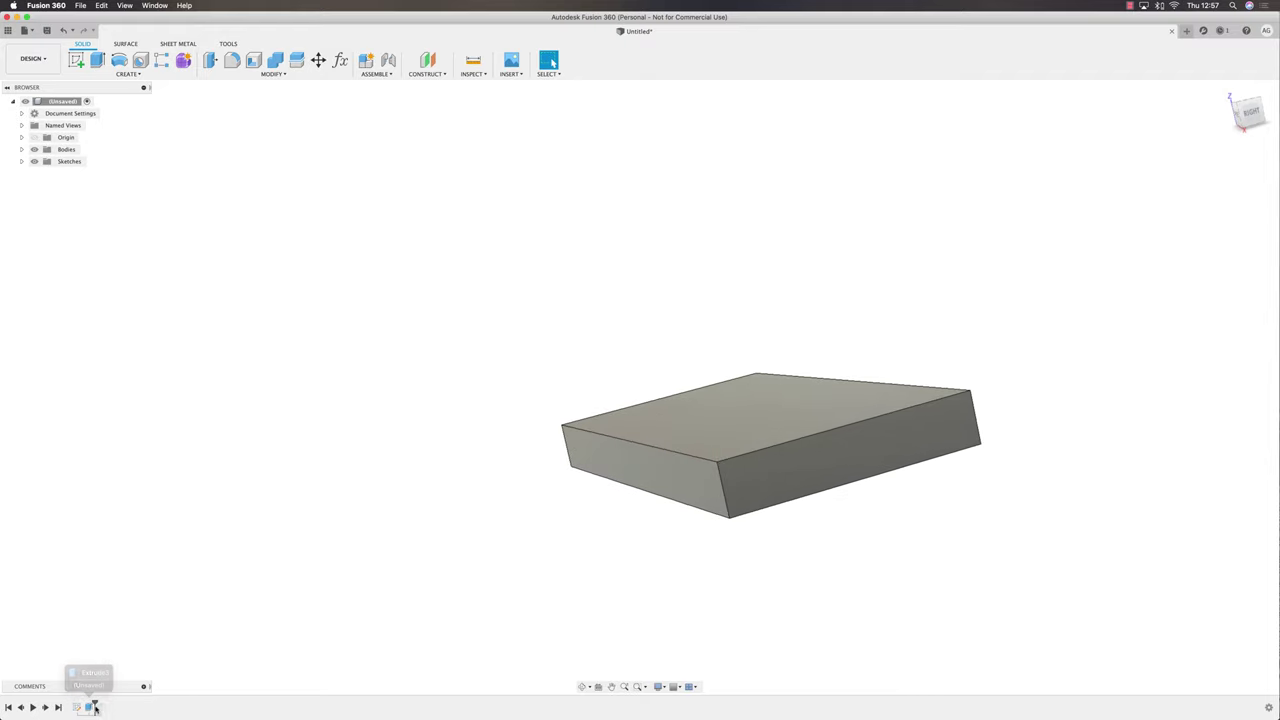
{"action": "right_click", "coordinate": [96, 704]}
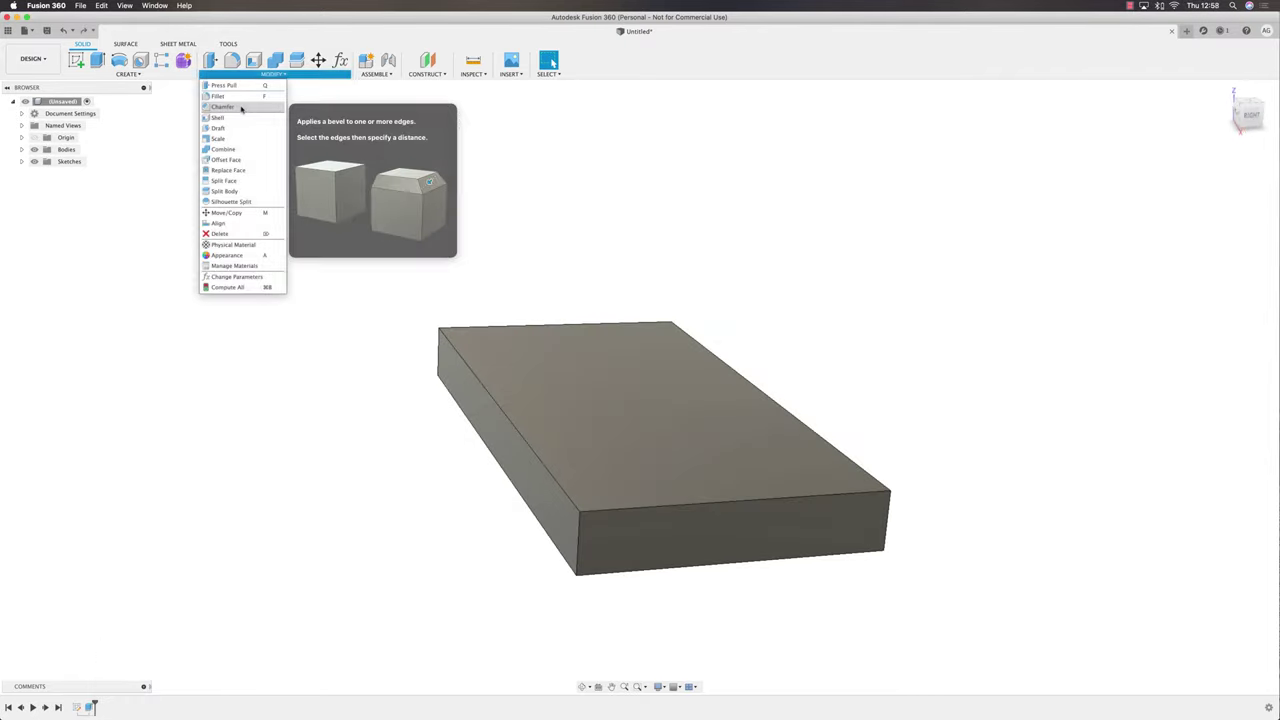
- Start a Distance and angle chamfer on the block's long upper front edge and set its distance to 5 mm
{"action": "left_click", "coordinate": [241, 107]}
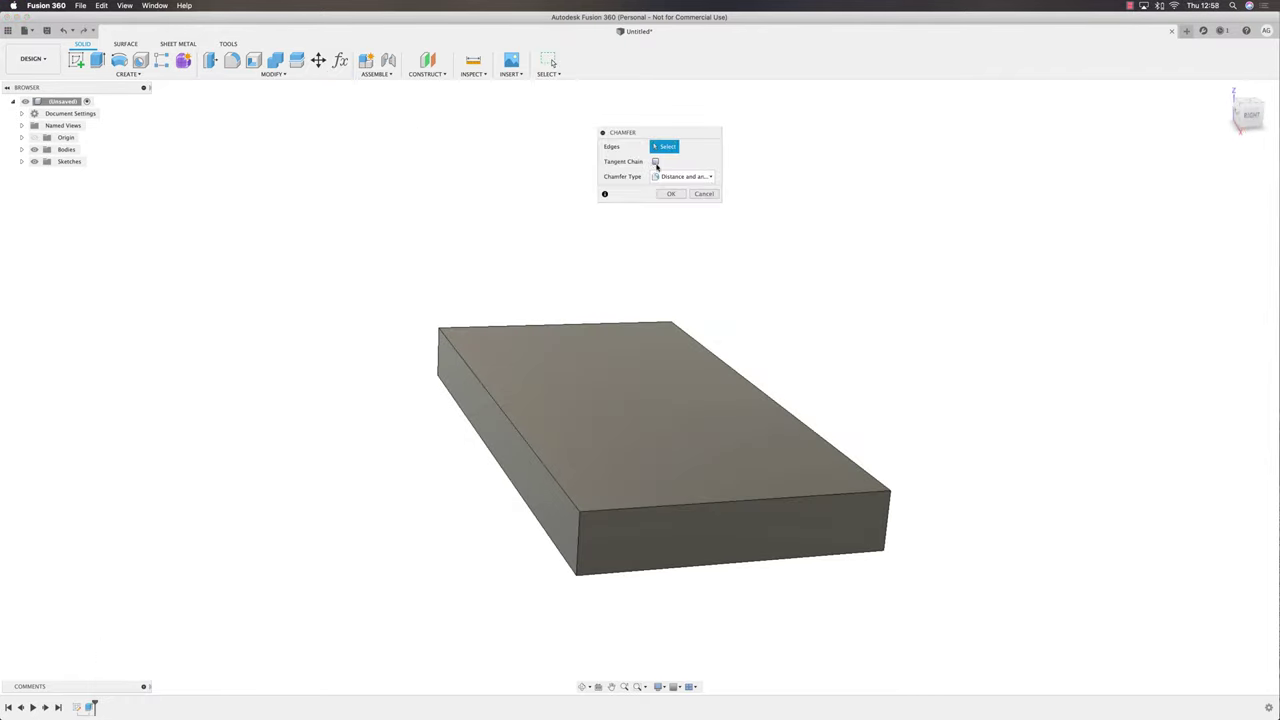
{"action": "left_click", "coordinate": [684, 176]}
{"action": "left_click", "coordinate": [696, 208]}
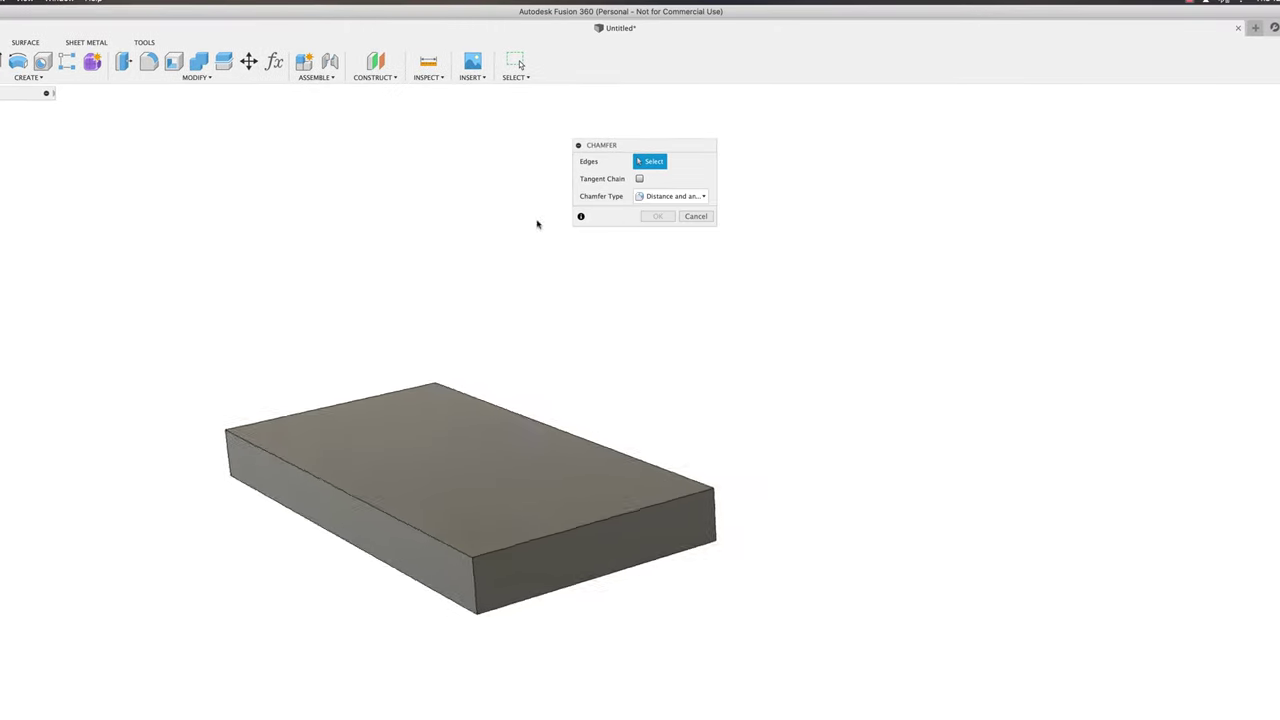
{"action": "left_click", "coordinate": [387, 513]}
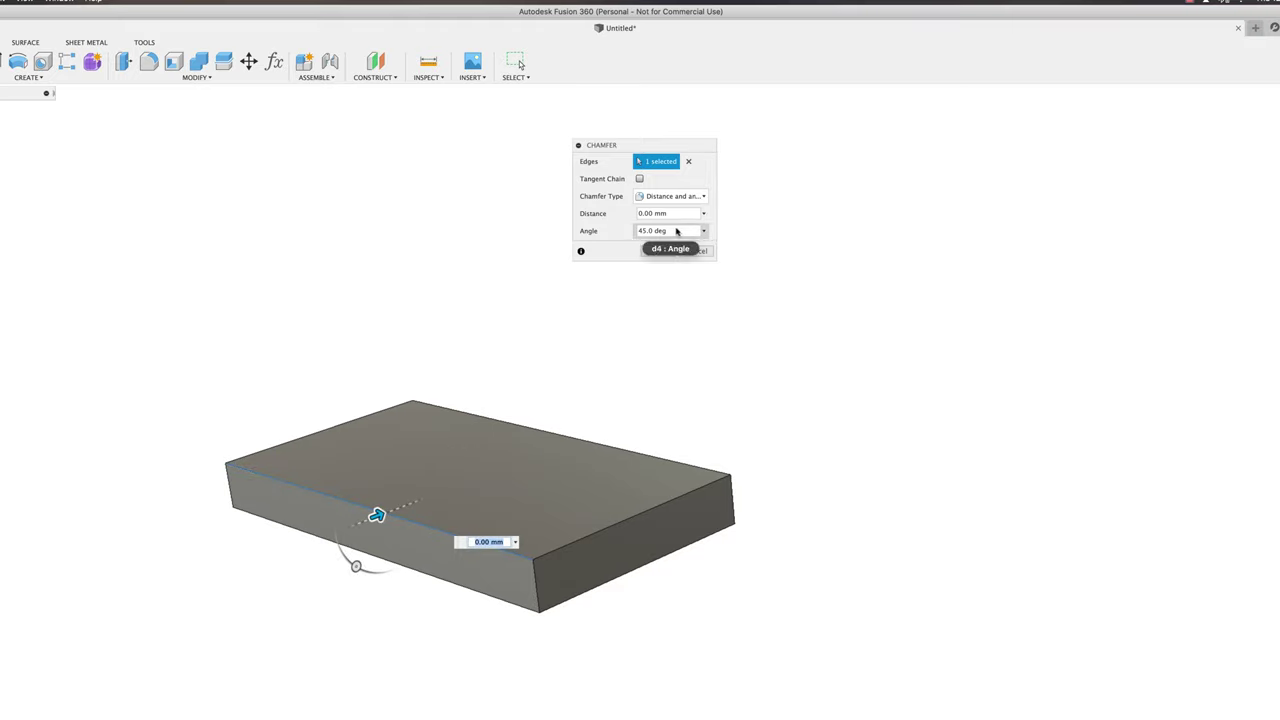
{"action": "scroll", "coordinate": [404, 421], "scroll_direction": "up", "scroll_amount": 5}
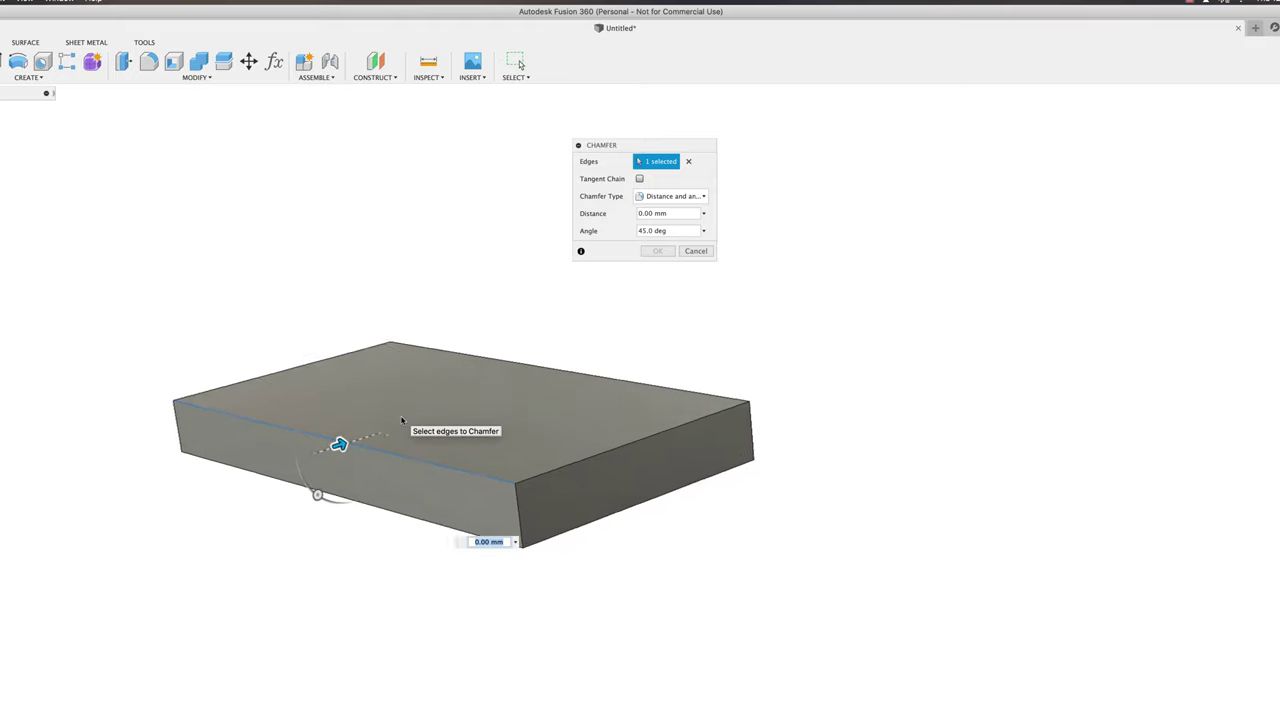
{"action": "left_click_drag", "start_coordinate": [315, 439], "coordinate": [348, 433]}
{"action": "scroll", "coordinate": [350, 438], "scroll_direction": "up", "scroll_amount": 2}
{"action": "scroll", "coordinate": [491, 654], "scroll_direction": "right", "scroll_amount": 5, "text": "shift"}
{"action": "scroll", "coordinate": [491, 654], "scroll_direction": "down", "scroll_amount": 10, "text": "shift"}
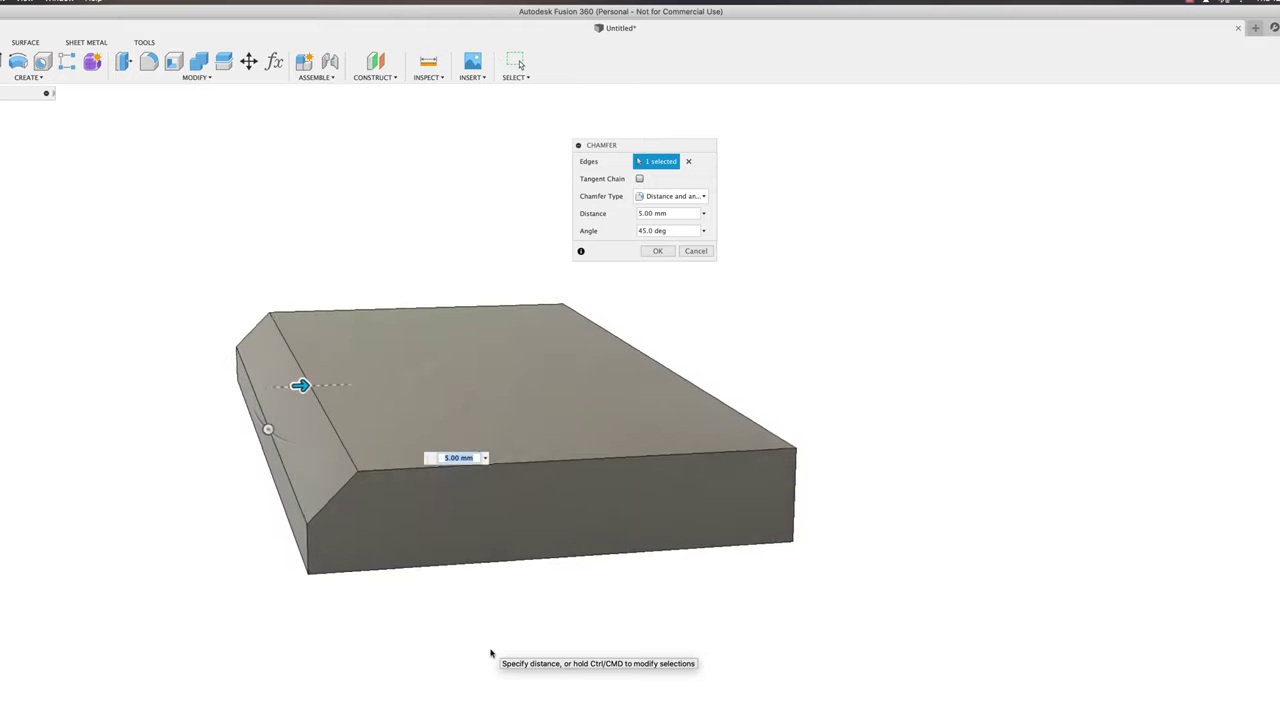
{"action": "middle_click_drag", "start_coordinate": [491, 653], "coordinate": [486, 651], "text": "shift"}
- Try the edge chamfer with an angle of 10 degrees and with an angle of 60 degrees
{"action": "left_click", "coordinate": [670, 230]}
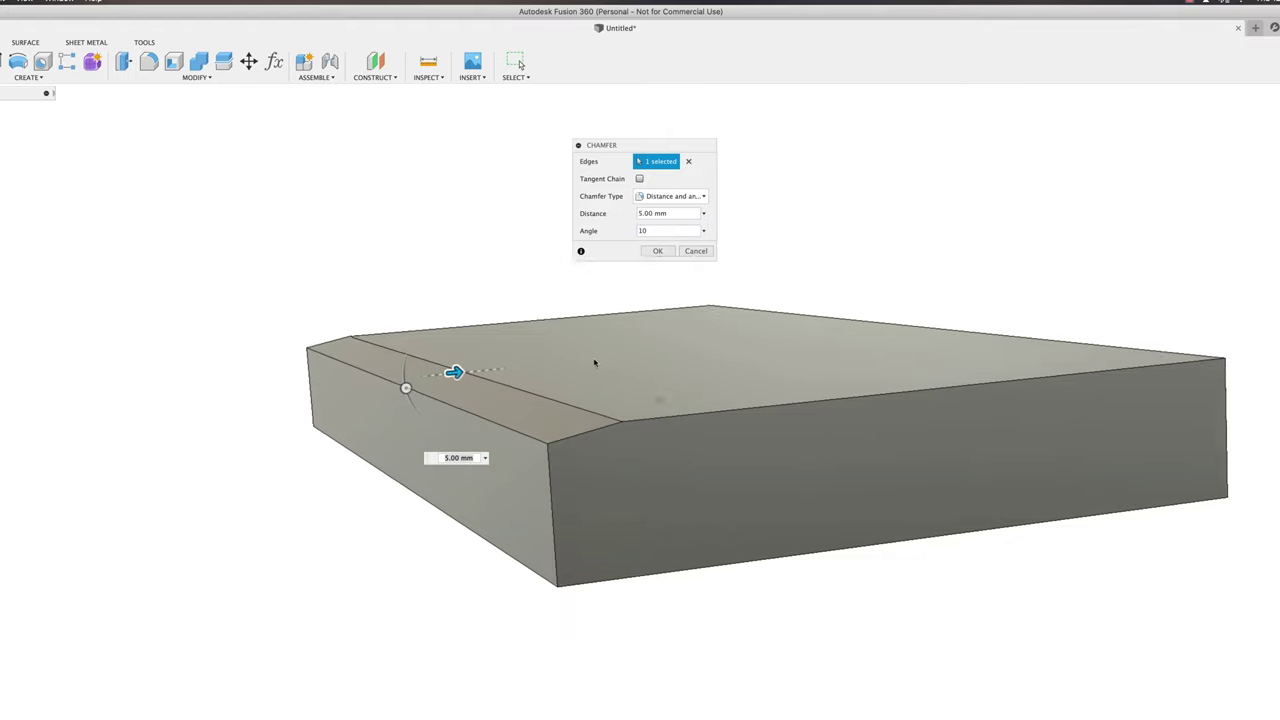
{"action": "middle_click_drag", "start_coordinate": [594, 363], "coordinate": [568, 470], "text": "shift"}
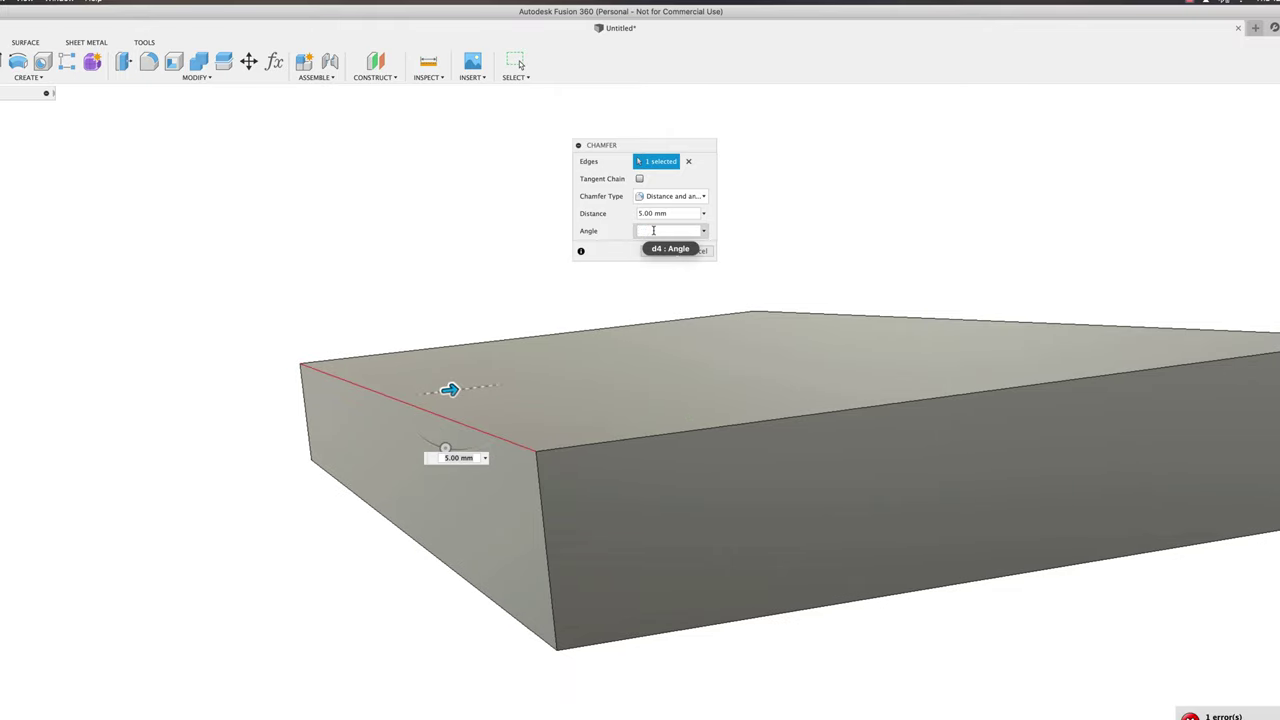
{"action": "scroll", "coordinate": [511, 490], "scroll_direction": "left", "scroll_amount": 3, "text": "shift"}
{"action": "scroll", "coordinate": [511, 490], "scroll_direction": "down", "scroll_amount": 5, "text": "shift"}
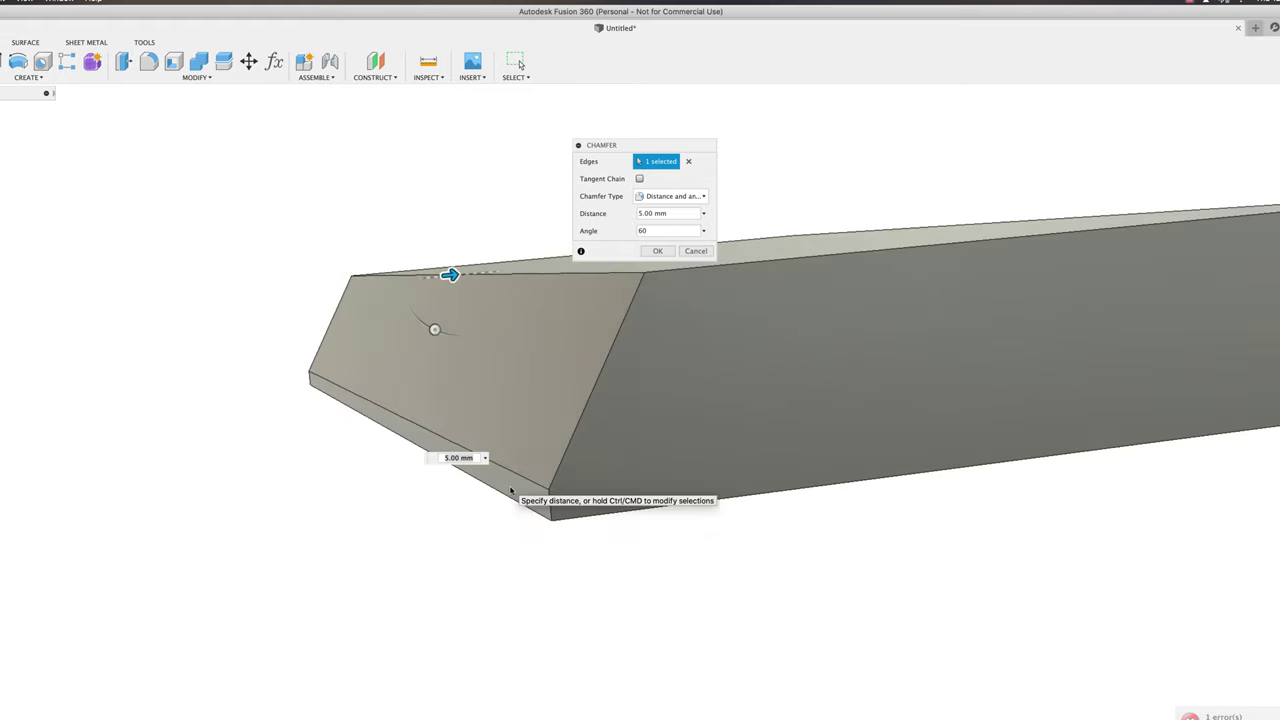
{"action": "scroll", "coordinate": [511, 490], "scroll_direction": "up", "scroll_amount": 5, "text": "shift"}
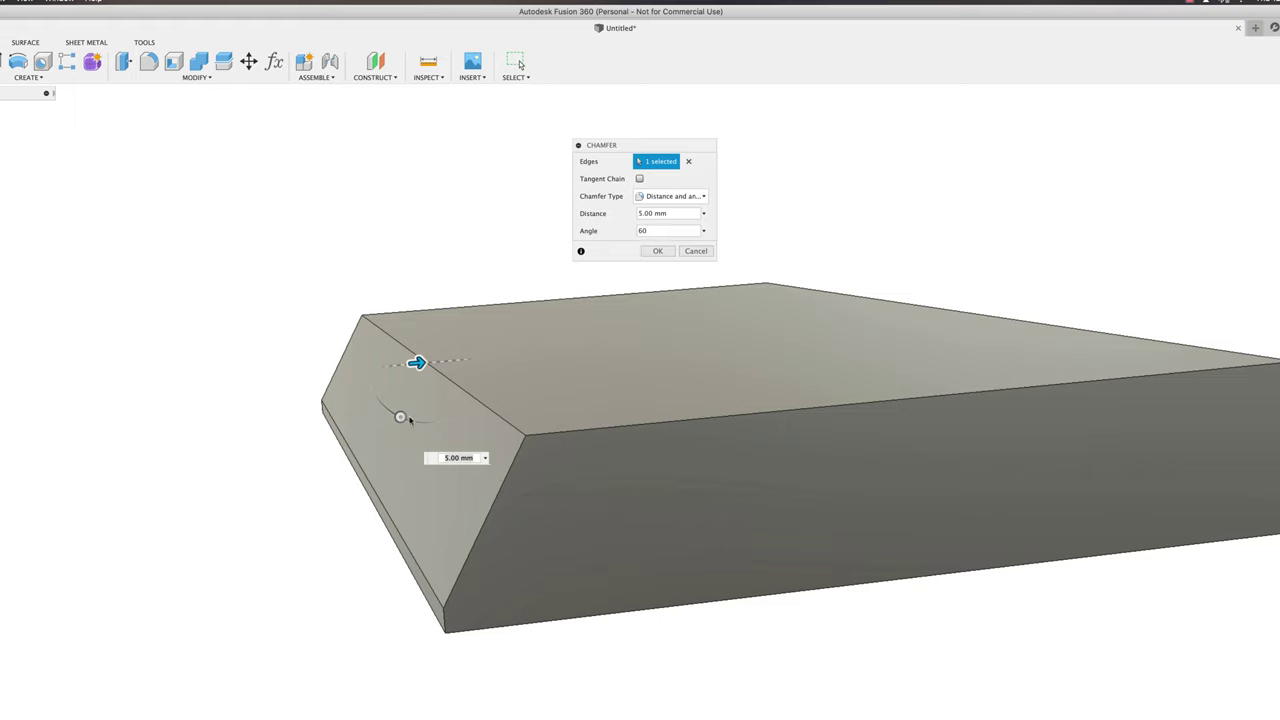
- Set the chamfer's angle to 45 degrees and its distance to 7 mm, and finish the chamfer
{"action": "left_click_drag", "start_coordinate": [400, 418], "coordinate": [387, 408]}
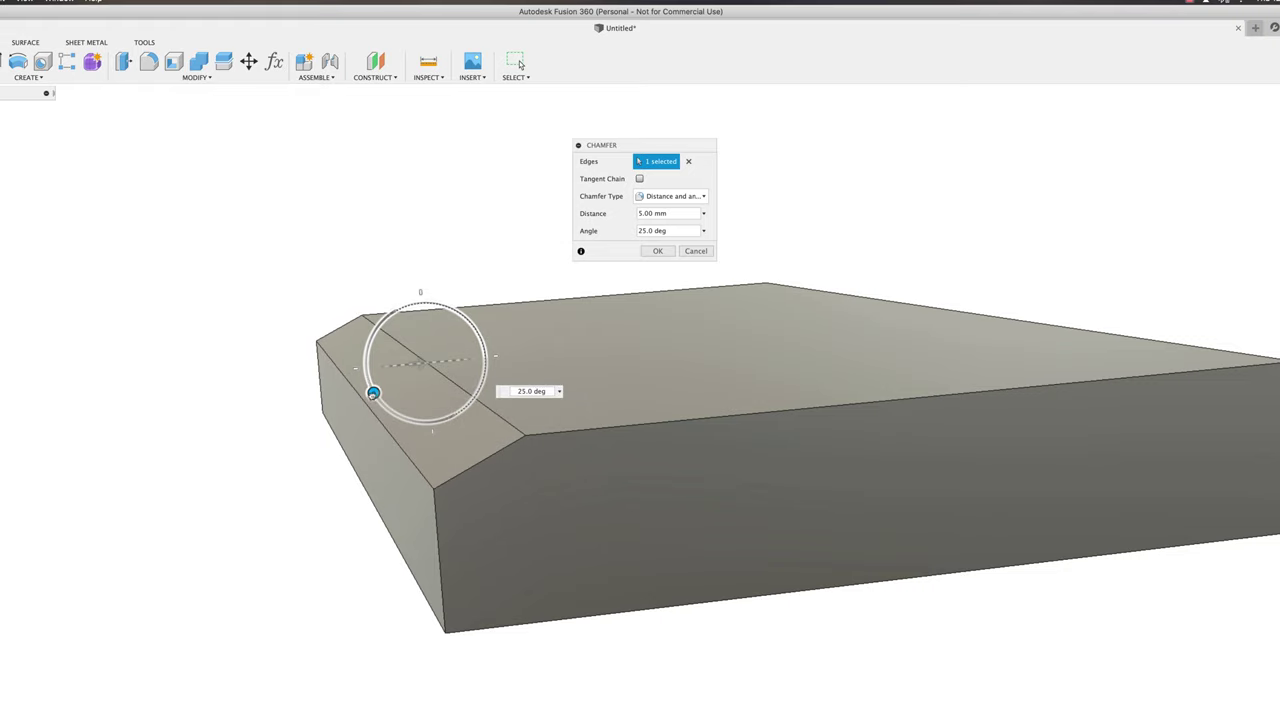
{"action": "left_click_drag", "start_coordinate": [379, 401], "coordinate": [316, 465]}
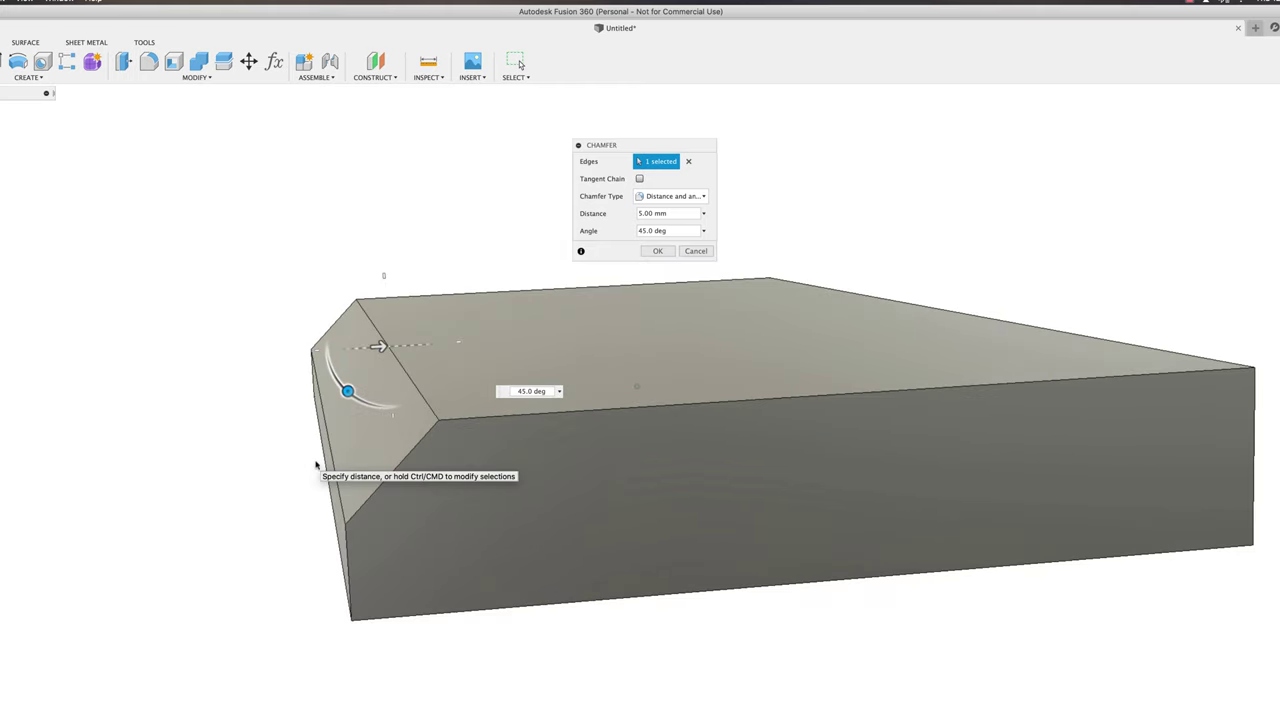
{"action": "left_click_drag", "start_coordinate": [380, 347], "coordinate": [417, 348]}
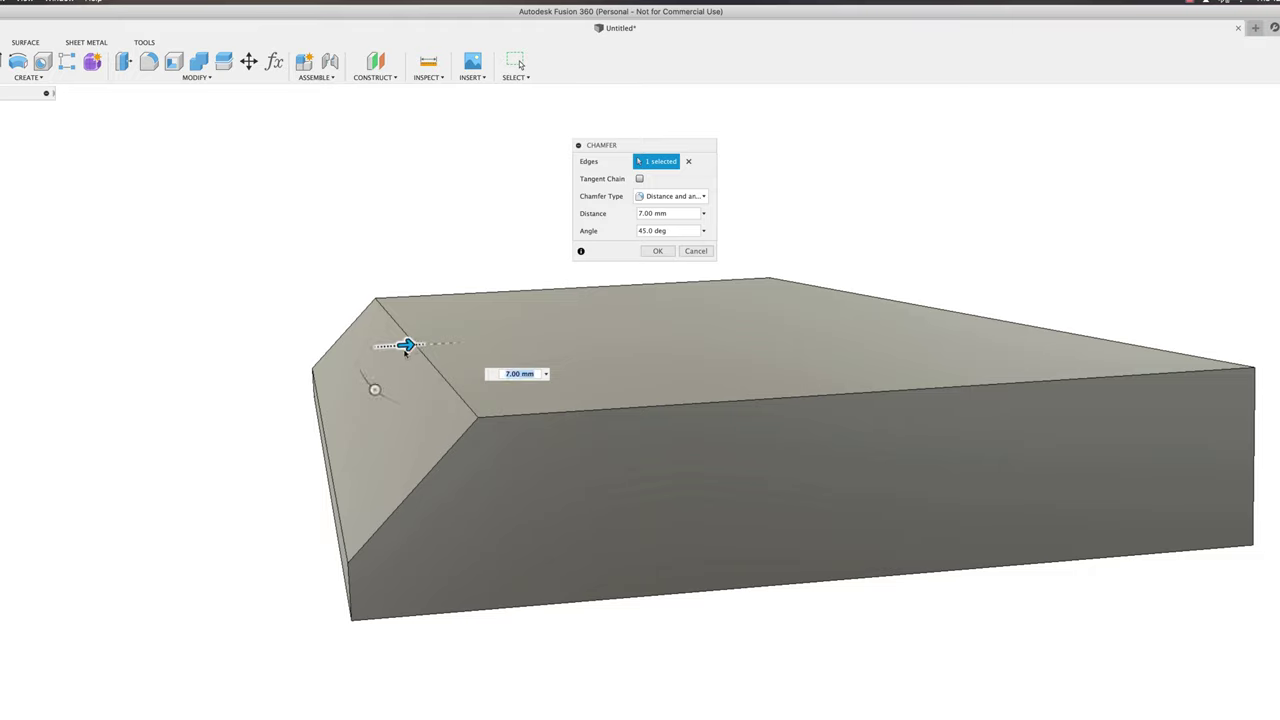
{"action": "middle_click_drag", "start_coordinate": [405, 352], "coordinate": [543, 334], "text": "shift"}
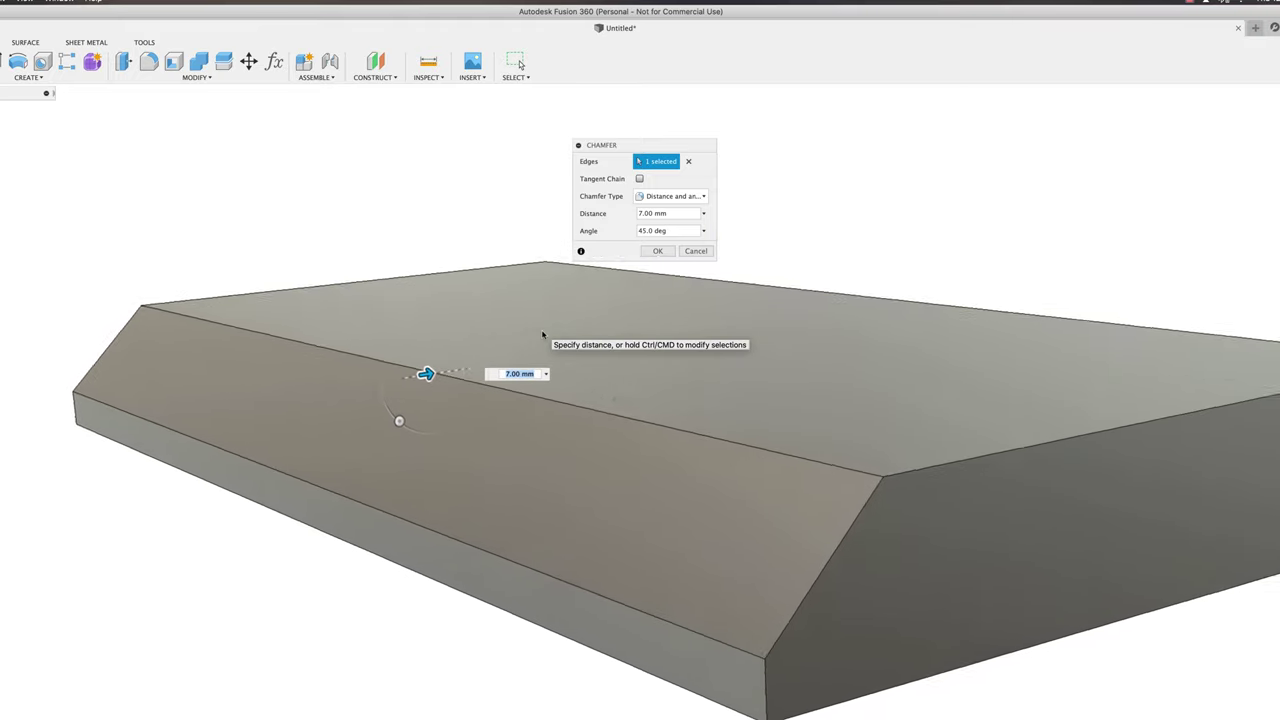
{"action": "scroll", "coordinate": [599, 312], "scroll_direction": "down", "scroll_amount": 3}
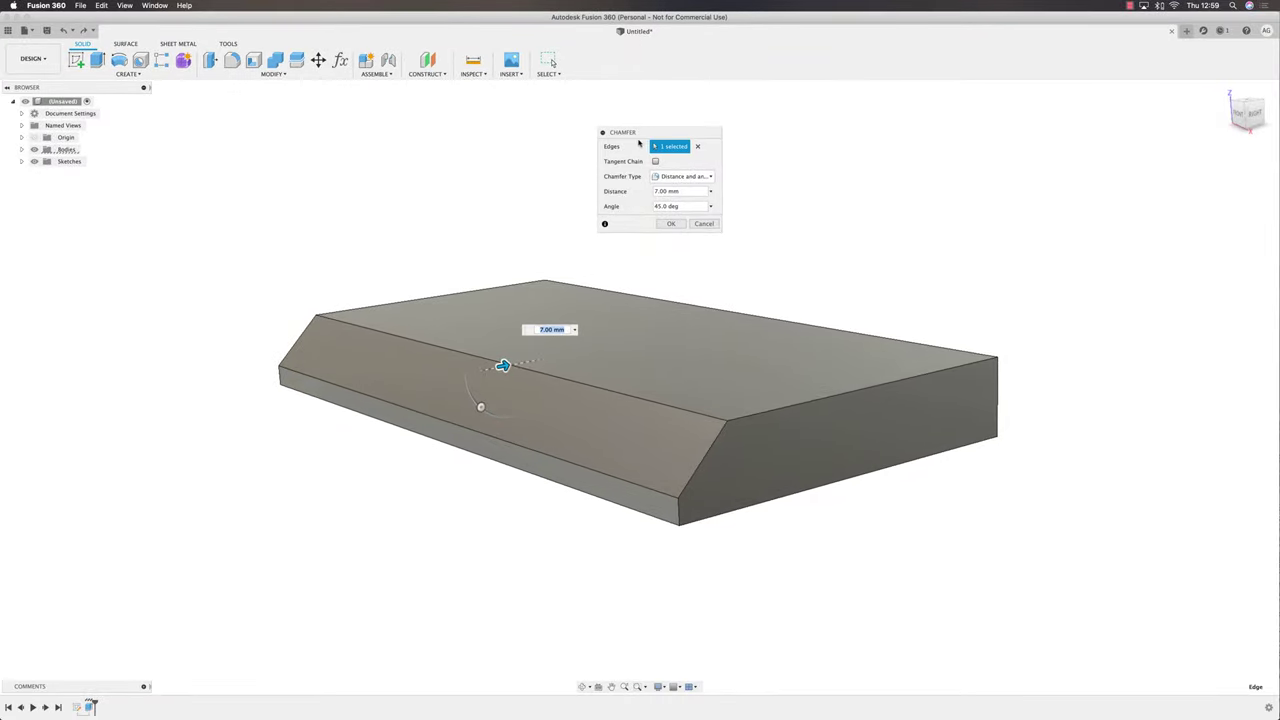
{"action": "left_click", "coordinate": [671, 223]}
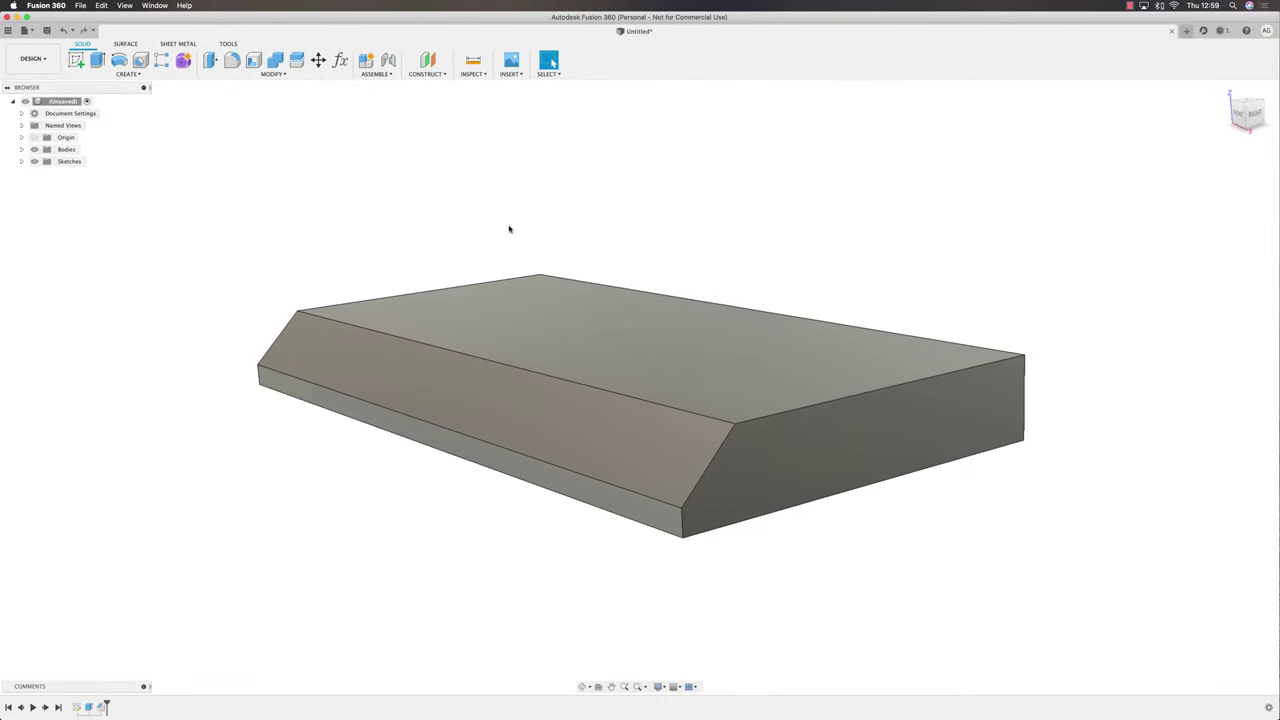
- Roll the timeline back to just after the extrusion and delete the Distance and angle chamfer beyond the history marker
{"action": "left_click_drag", "start_coordinate": [94, 704], "coordinate": [95, 706]}
{"action": "right_click", "coordinate": [102, 709]}
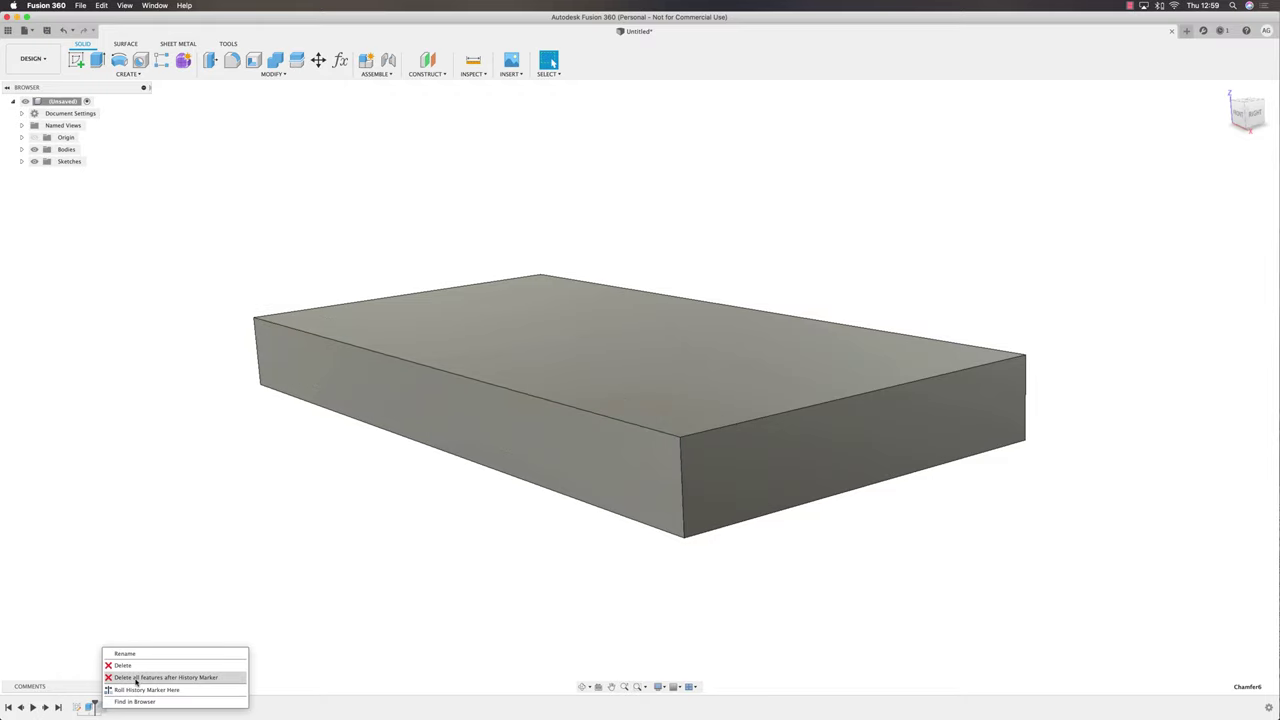
{"action": "left_click", "coordinate": [136, 678]}
- Start a chamfer on all four edges of the block's top face with the Equal distance type at 3 mm
{"action": "left_click", "coordinate": [276, 74]}
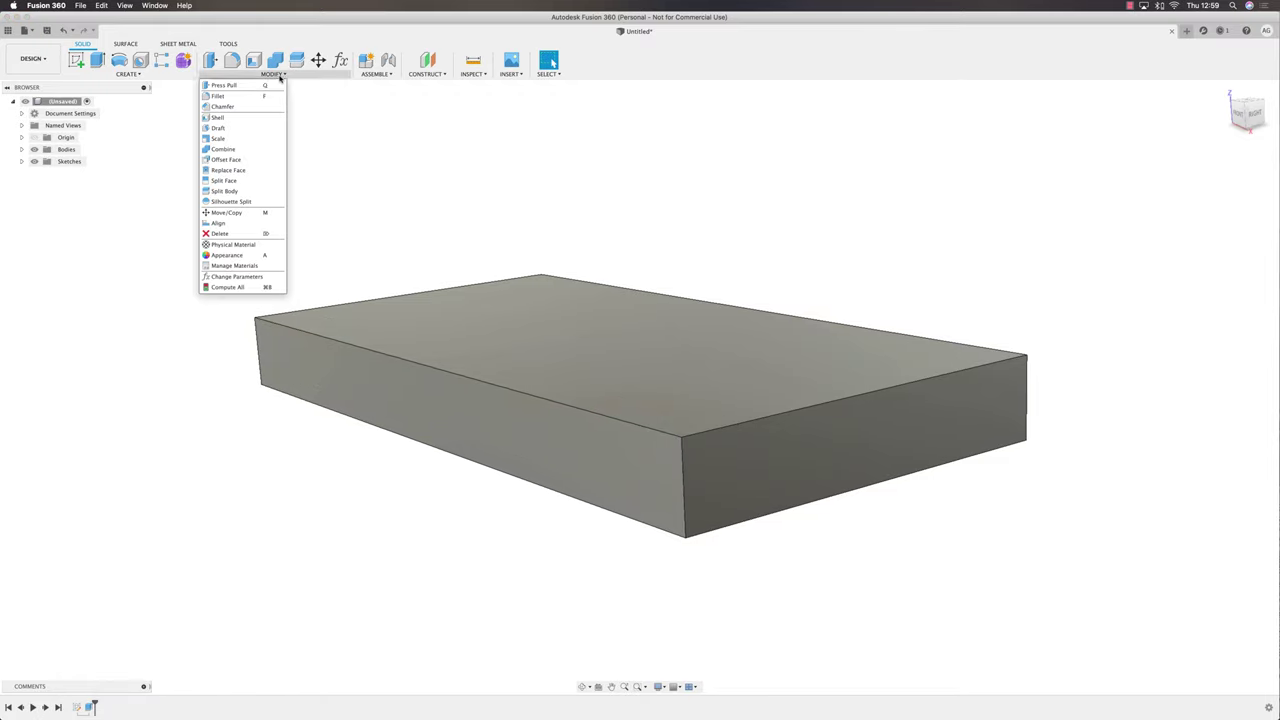
{"action": "left_click", "coordinate": [222, 107]}
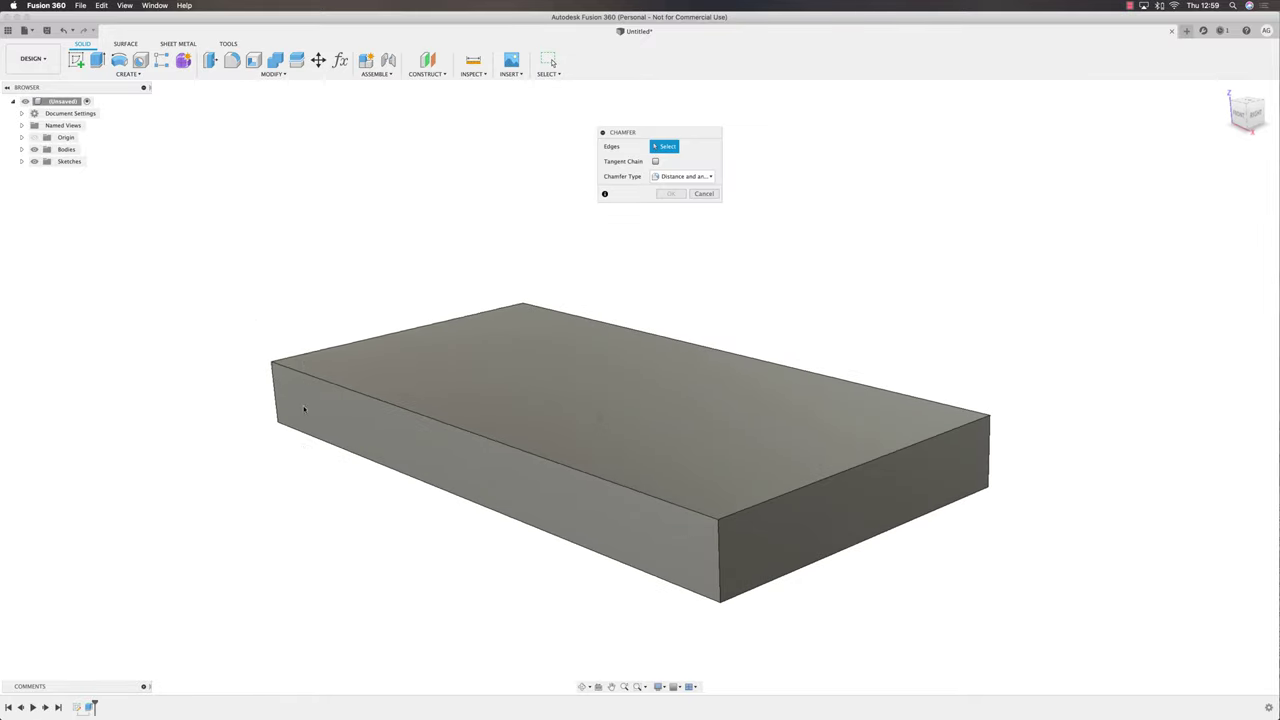
{"action": "left_click", "coordinate": [369, 403]}
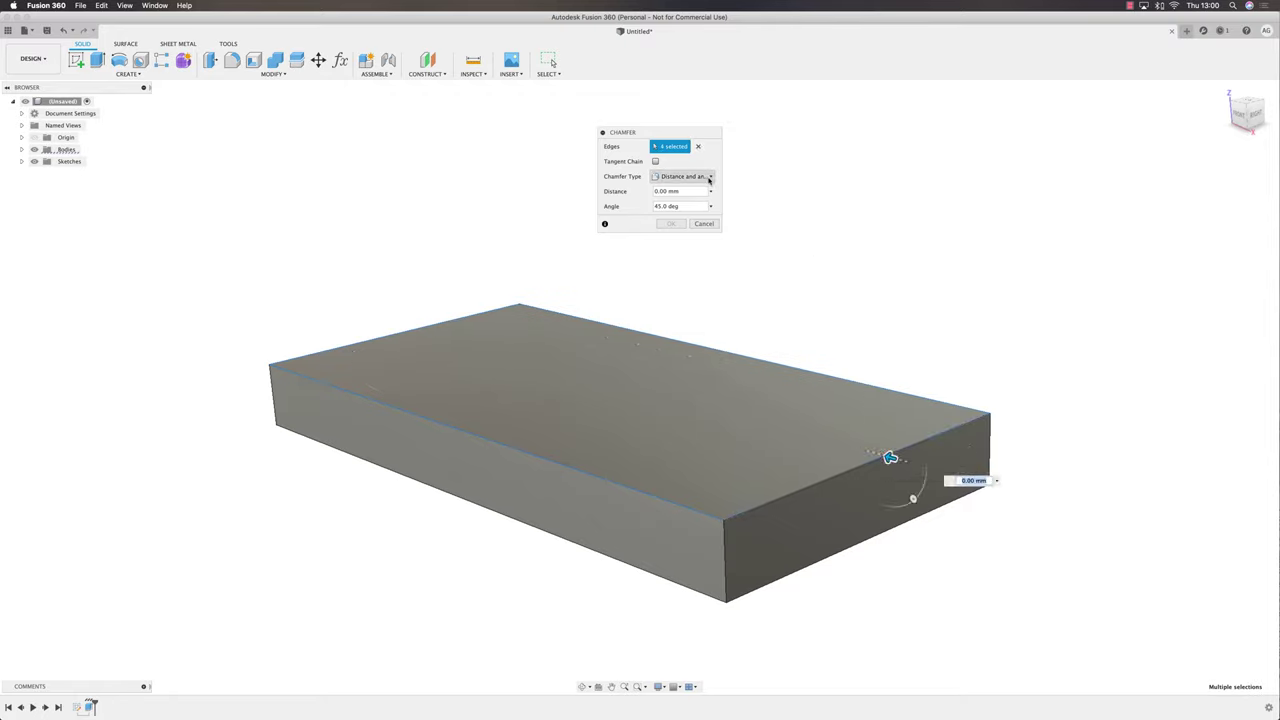
{"action": "left_click", "coordinate": [679, 189]}
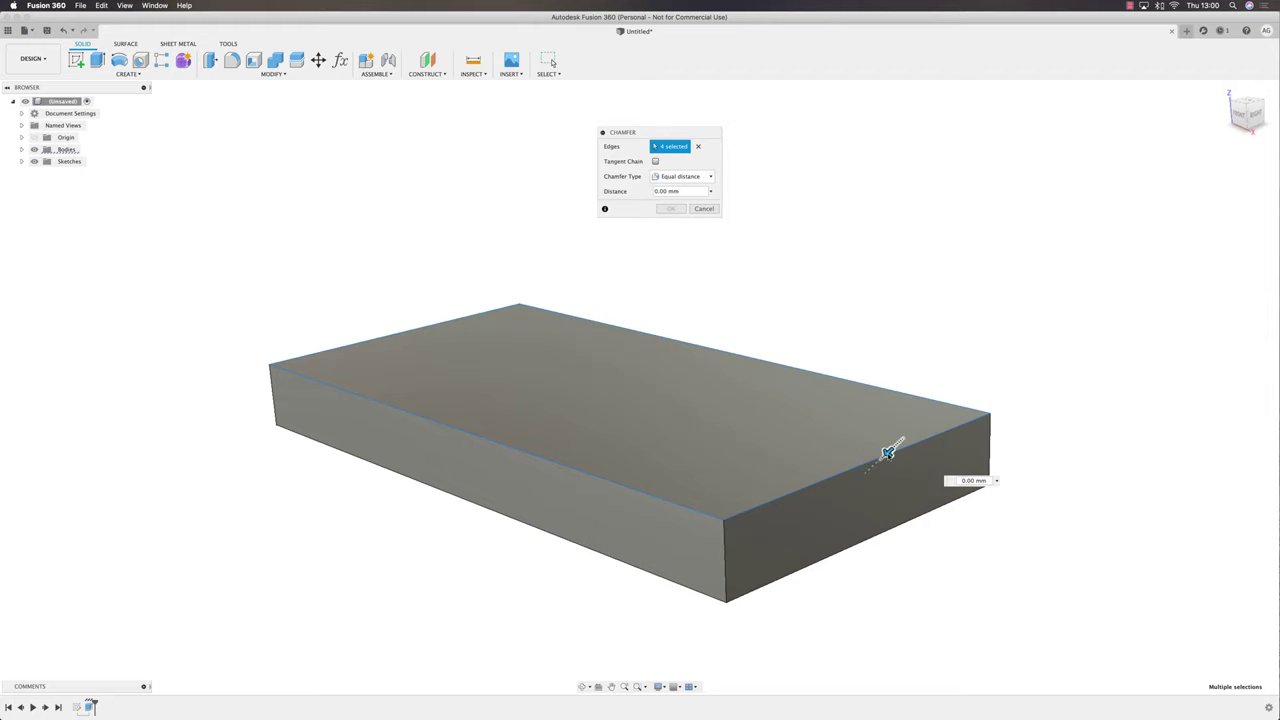
{"action": "left_click_drag", "start_coordinate": [888, 452], "coordinate": [877, 460]}
{"action": "scroll", "coordinate": [916, 545], "scroll_direction": "right", "scroll_amount": 10, "text": "shift"}
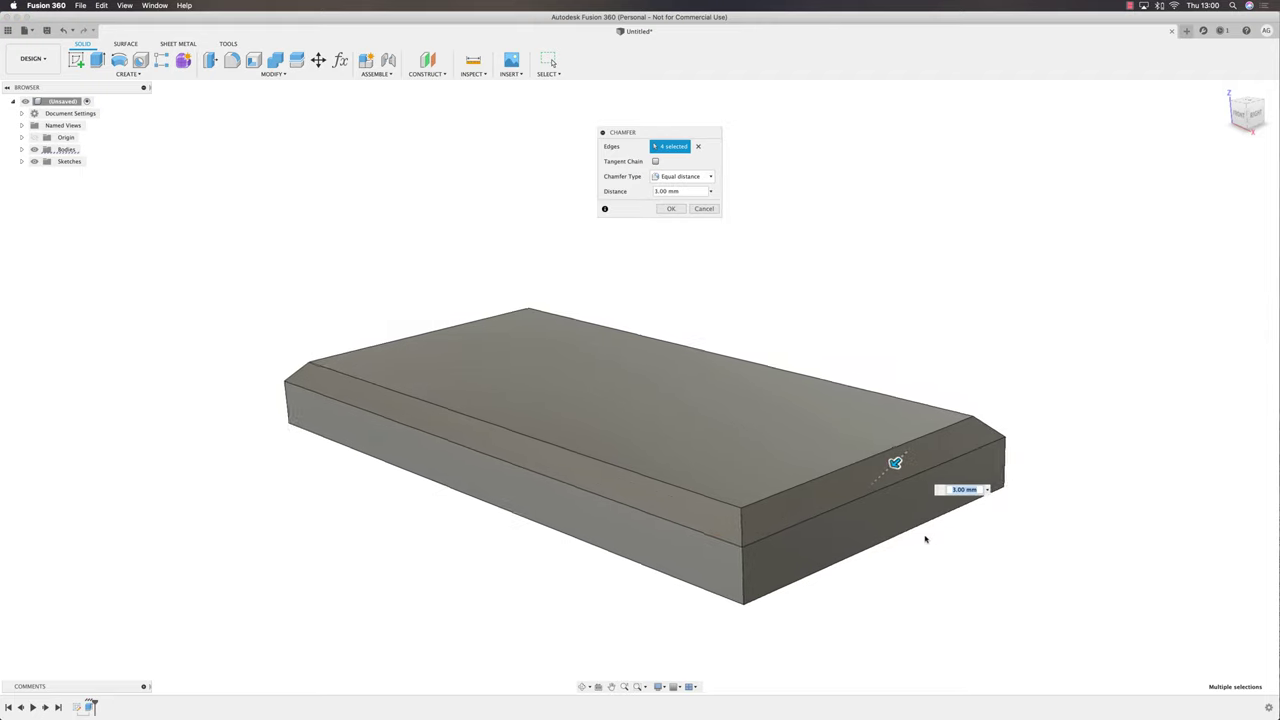
{"action": "scroll", "coordinate": [915, 546], "scroll_direction": "right", "scroll_amount": 5, "text": "shift"}
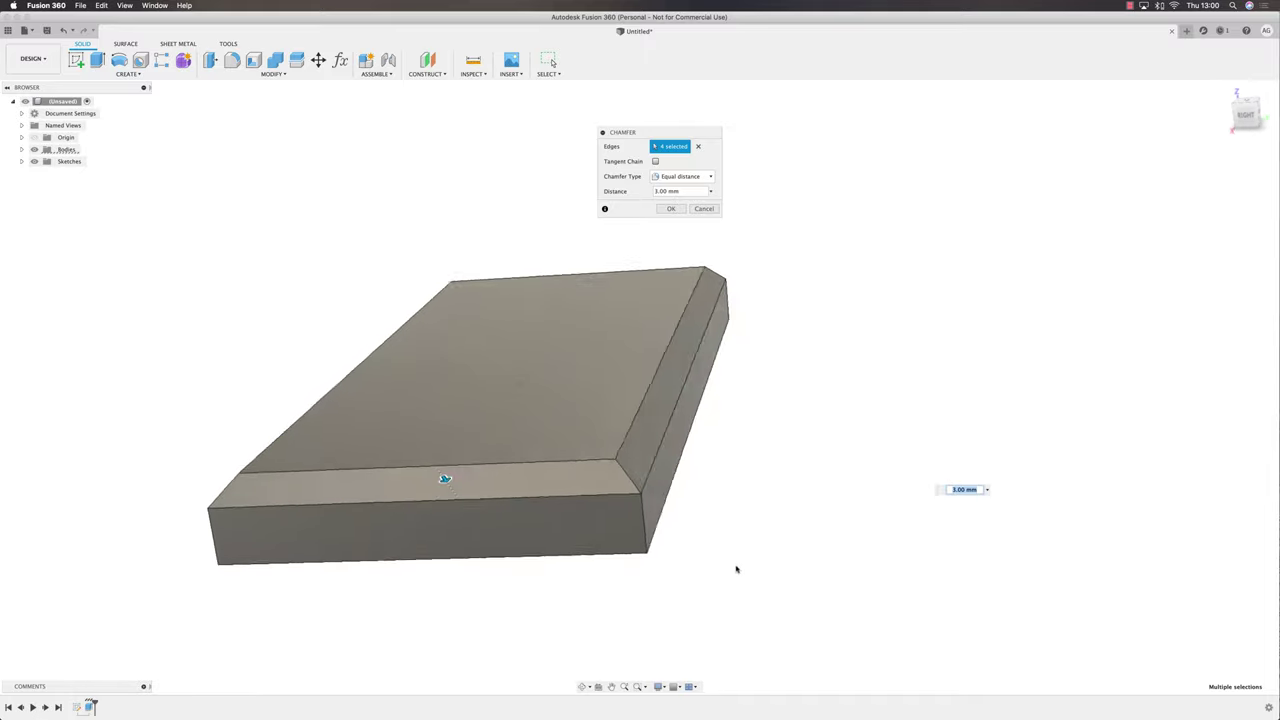
{"action": "scroll", "coordinate": [496, 499], "scroll_direction": "down", "scroll_amount": 3}
{"action": "scroll", "coordinate": [496, 499], "scroll_direction": "left", "scroll_amount": 8, "text": "shift"}
{"action": "scroll", "coordinate": [560, 490], "scroll_direction": "up", "scroll_amount": 4}
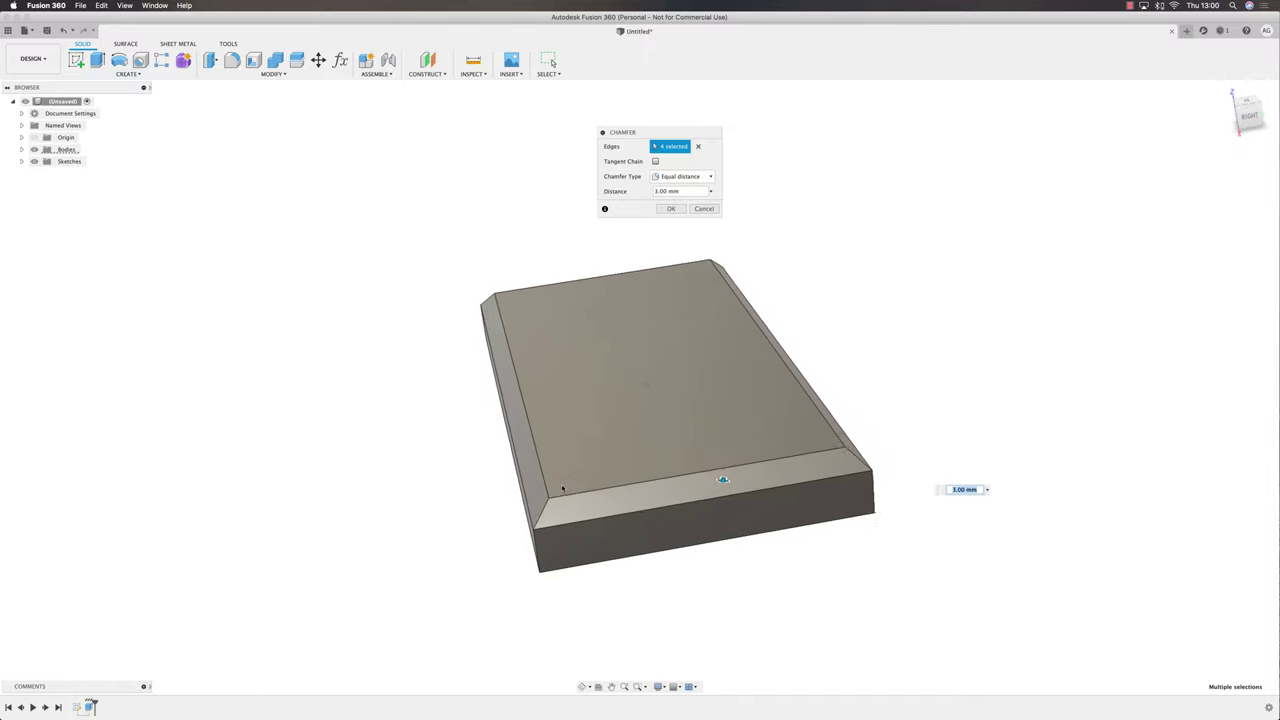
{"action": "scroll", "coordinate": [526, 371], "scroll_direction": "left", "scroll_amount": 8, "text": "shift"}
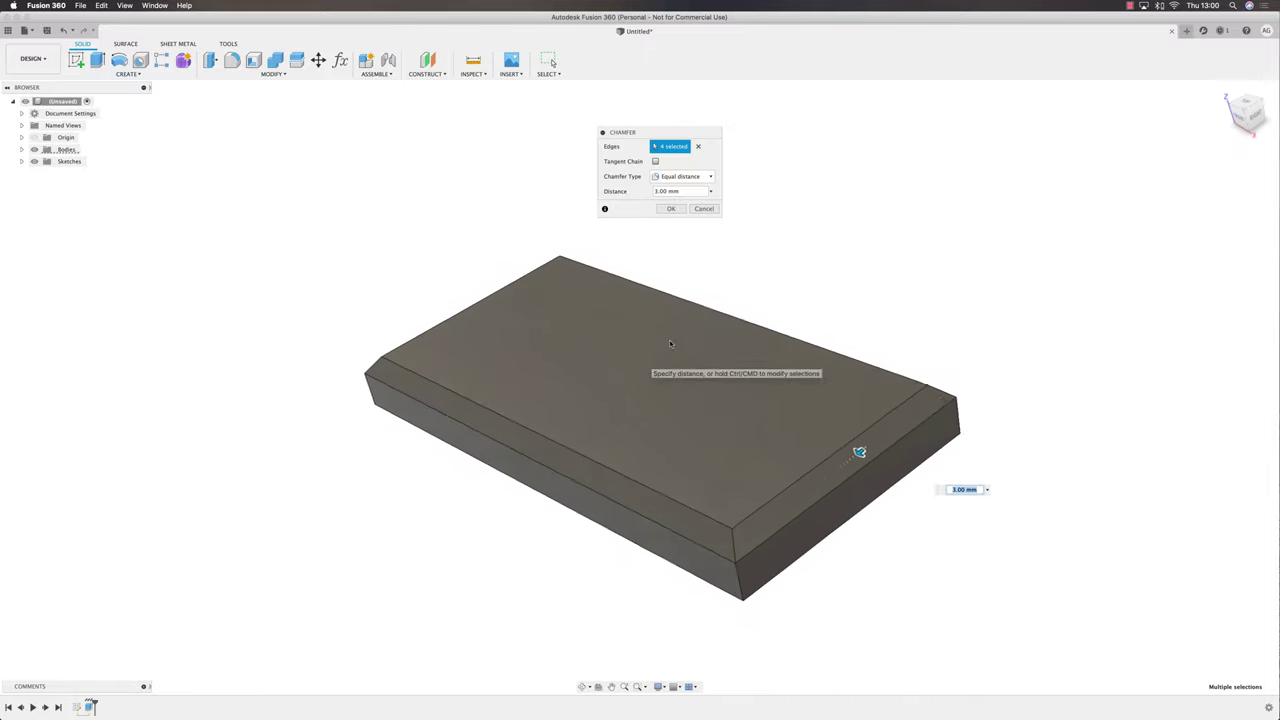
- Switch the four-edge chamfer to the Two distances type, 12 mm across the top face and 2 mm down the sides
{"action": "left_click", "coordinate": [680, 177]}
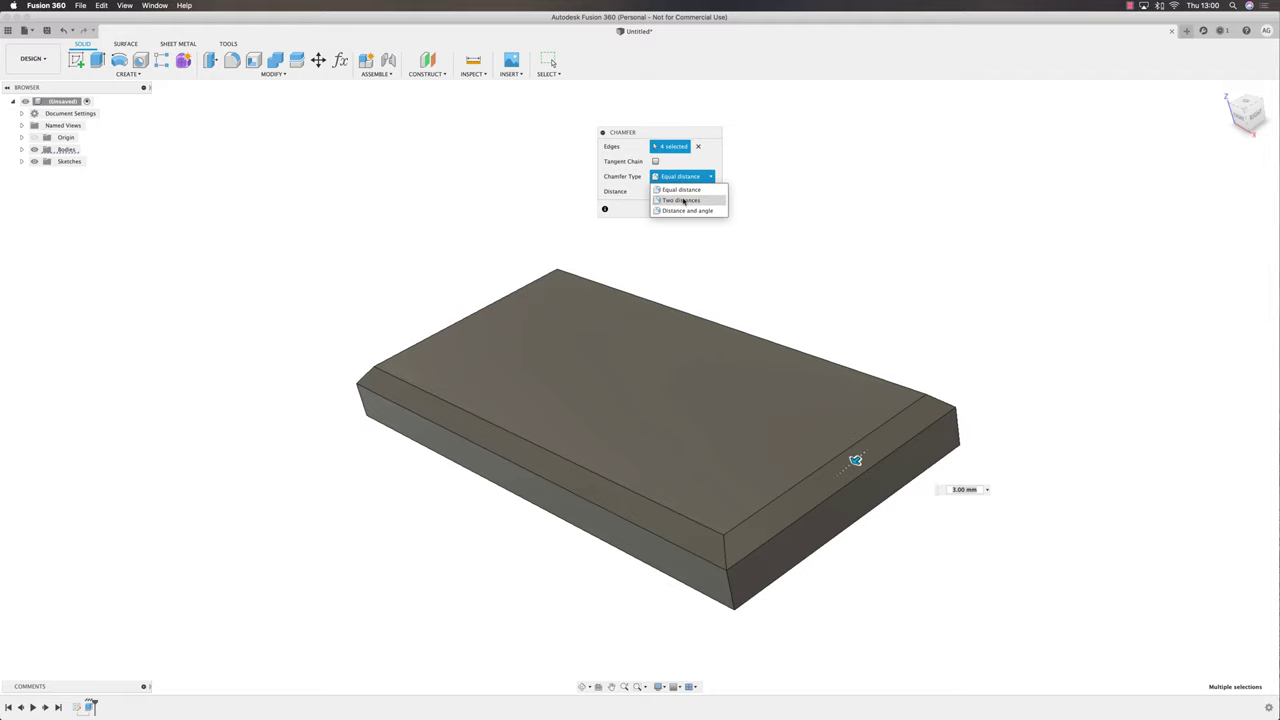
{"action": "left_click", "coordinate": [683, 201]}
{"action": "left_click_drag", "start_coordinate": [830, 441], "coordinate": [782, 428]}
{"action": "middle_click_drag", "start_coordinate": [851, 503], "coordinate": [838, 306], "text": "shift"}
{"action": "mouse_move", "coordinate": [831, 304]}
{"action": "left_mouse_down"}
{"action": "mouse_move", "coordinate": [831, 292]}
{"action": "mouse_move", "coordinate": [829, 322]}
{"action": "left_mouse_up"}
{"action": "middle_click_drag", "start_coordinate": [829, 322], "coordinate": [845, 408], "text": "shift"}
{"action": "scroll", "coordinate": [845, 408], "scroll_direction": "down", "scroll_amount": 5, "text": "shift"}
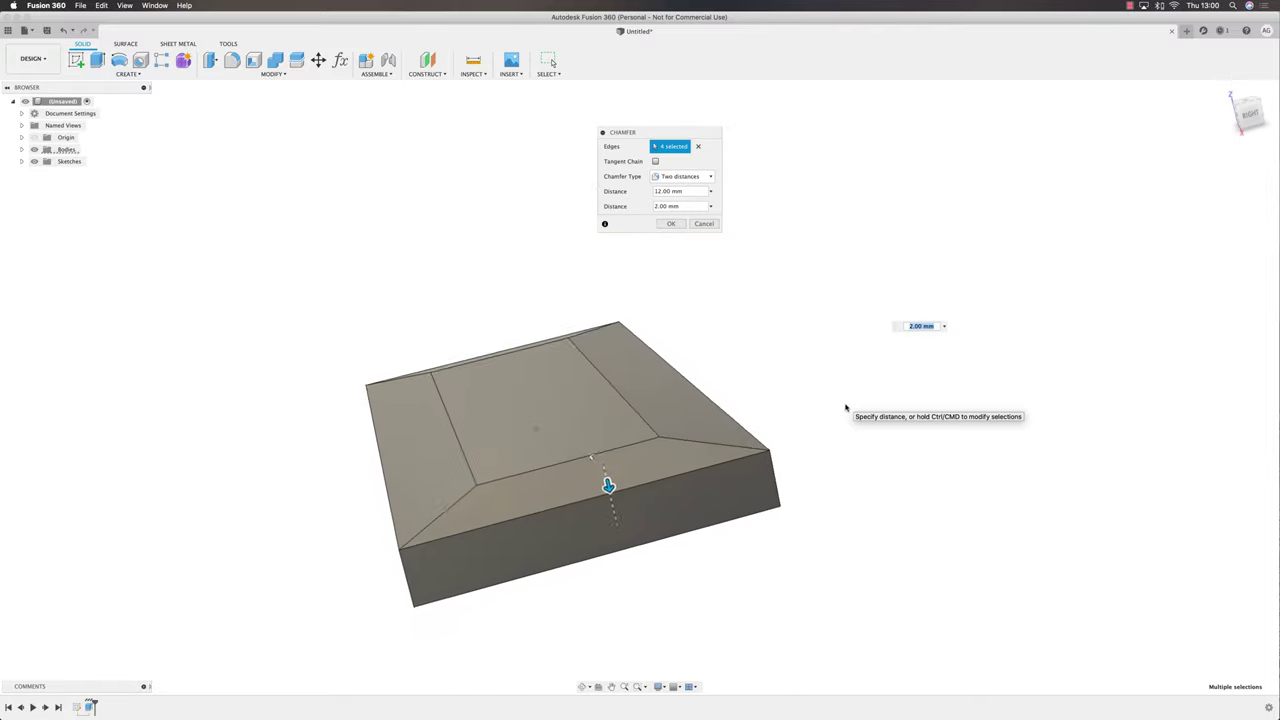
{"action": "scroll", "coordinate": [846, 408], "scroll_direction": "left", "scroll_amount": 5, "text": "shift"}
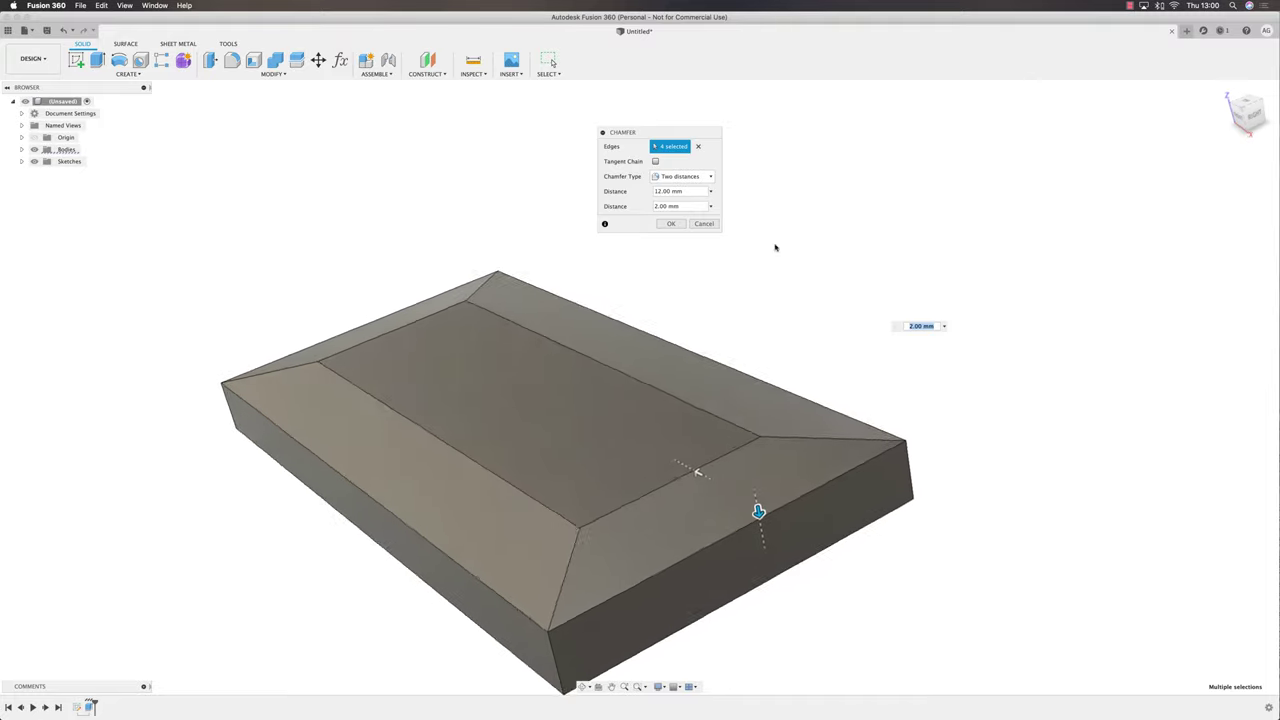
- Switch the four-edge chamfer to the Distance and angle type with a 14 mm distance and a 4.5 degree angle
{"action": "left_click", "coordinate": [712, 177]}
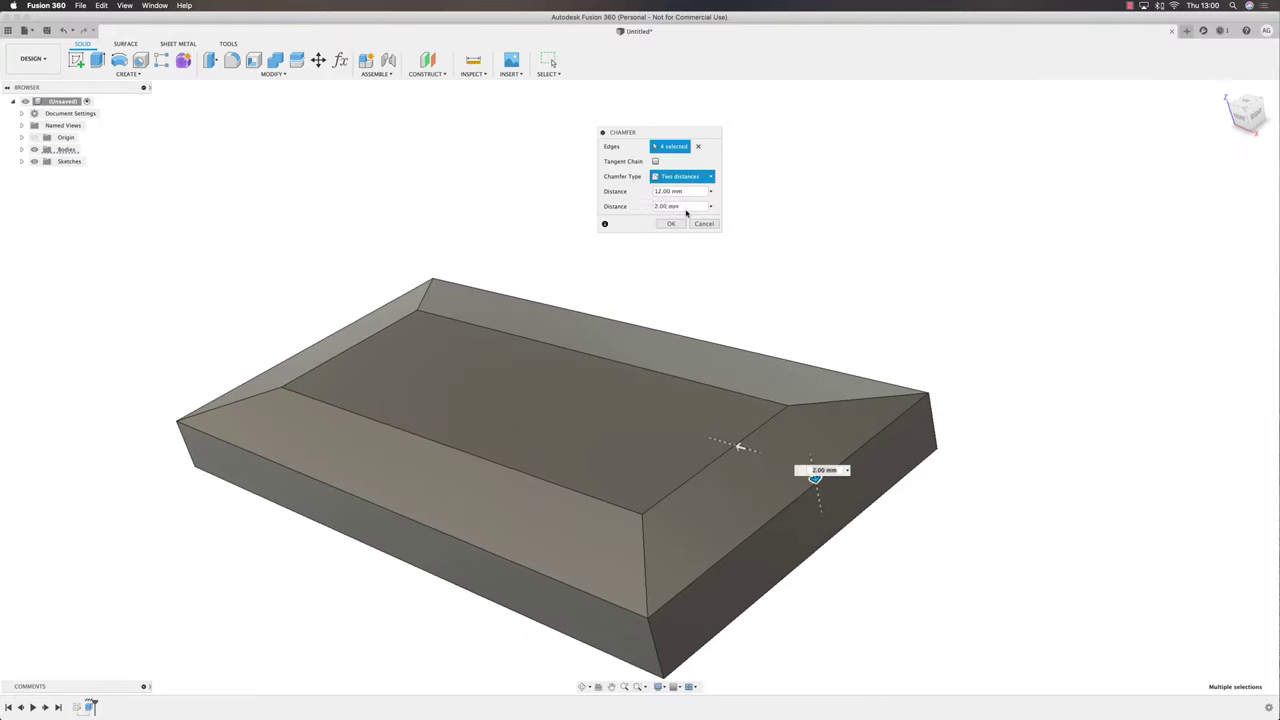
{"action": "scroll", "coordinate": [686, 212], "scroll_direction": "down", "scroll_amount": 5}
{"action": "scroll", "coordinate": [698, 264], "scroll_direction": "up", "scroll_amount": 2}
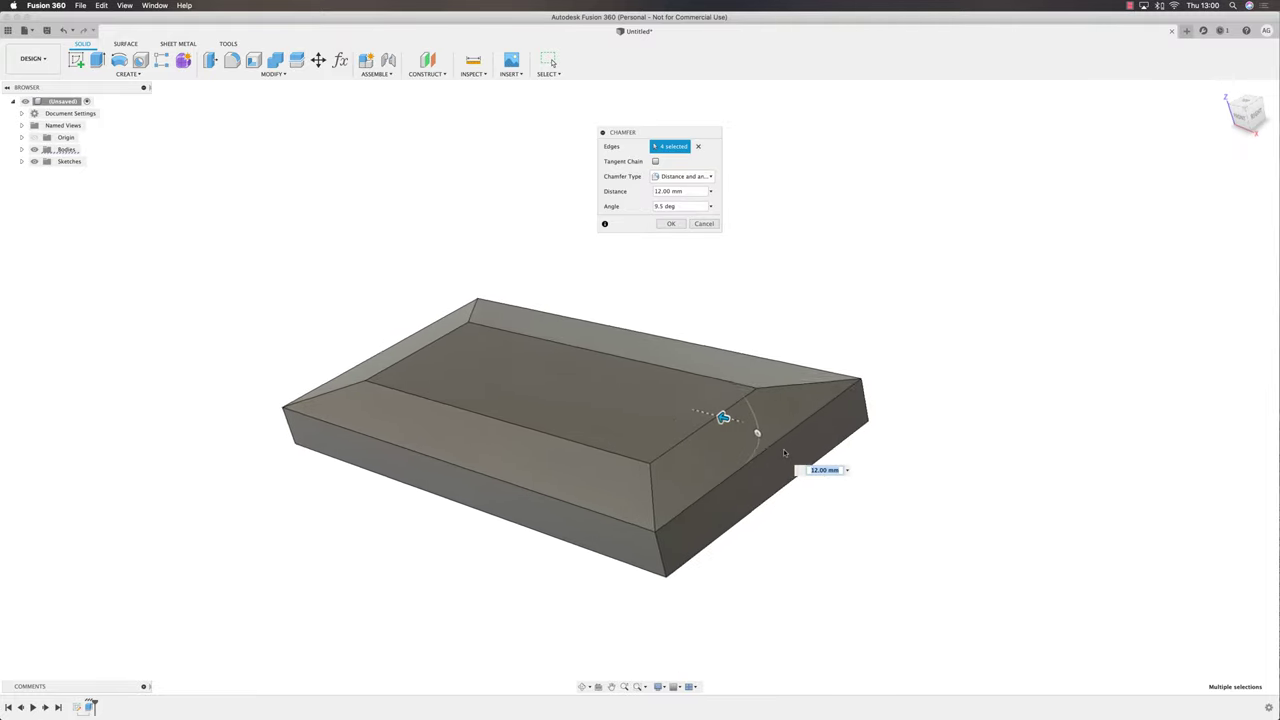
{"action": "left_click_drag", "start_coordinate": [722, 415], "coordinate": [746, 445]}
{"action": "scroll", "coordinate": [714, 414], "scroll_direction": "up", "scroll_amount": 4}
{"action": "scroll", "coordinate": [774, 454], "scroll_direction": "down", "scroll_amount": 3}
{"action": "scroll", "coordinate": [774, 454], "scroll_direction": "down", "scroll_amount": 2, "text": "shift"}
{"action": "scroll", "coordinate": [774, 454], "scroll_direction": "left", "scroll_amount": 3, "text": "shift"}
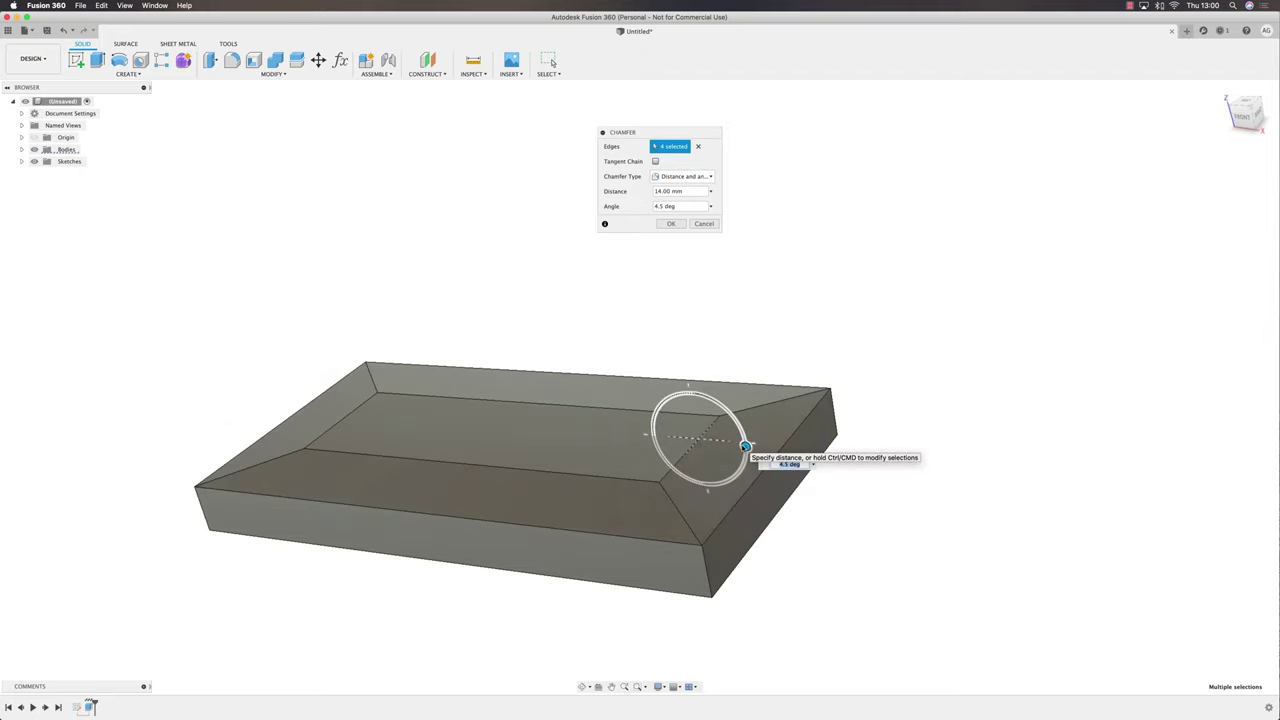
{"action": "scroll", "coordinate": [862, 502], "scroll_direction": "down", "scroll_amount": 5, "text": "shift"}
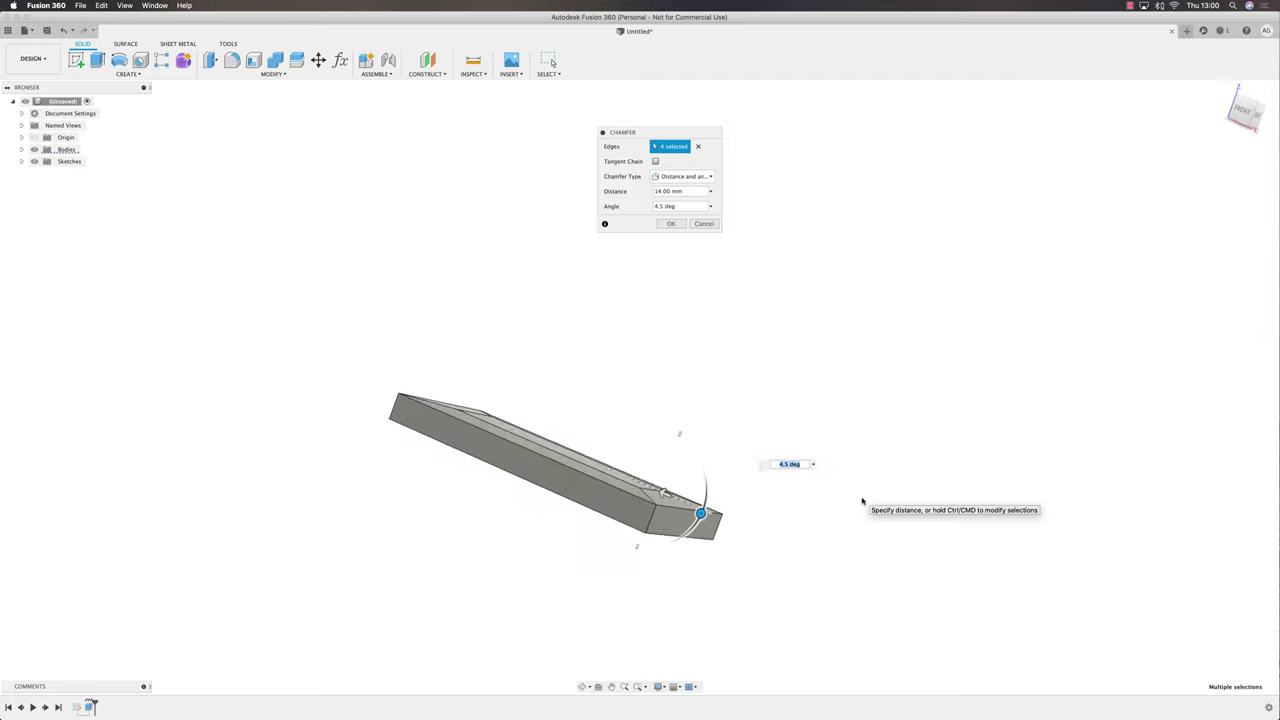
{"action": "scroll", "coordinate": [862, 502], "scroll_direction": "up", "scroll_amount": 8, "text": "shift"}
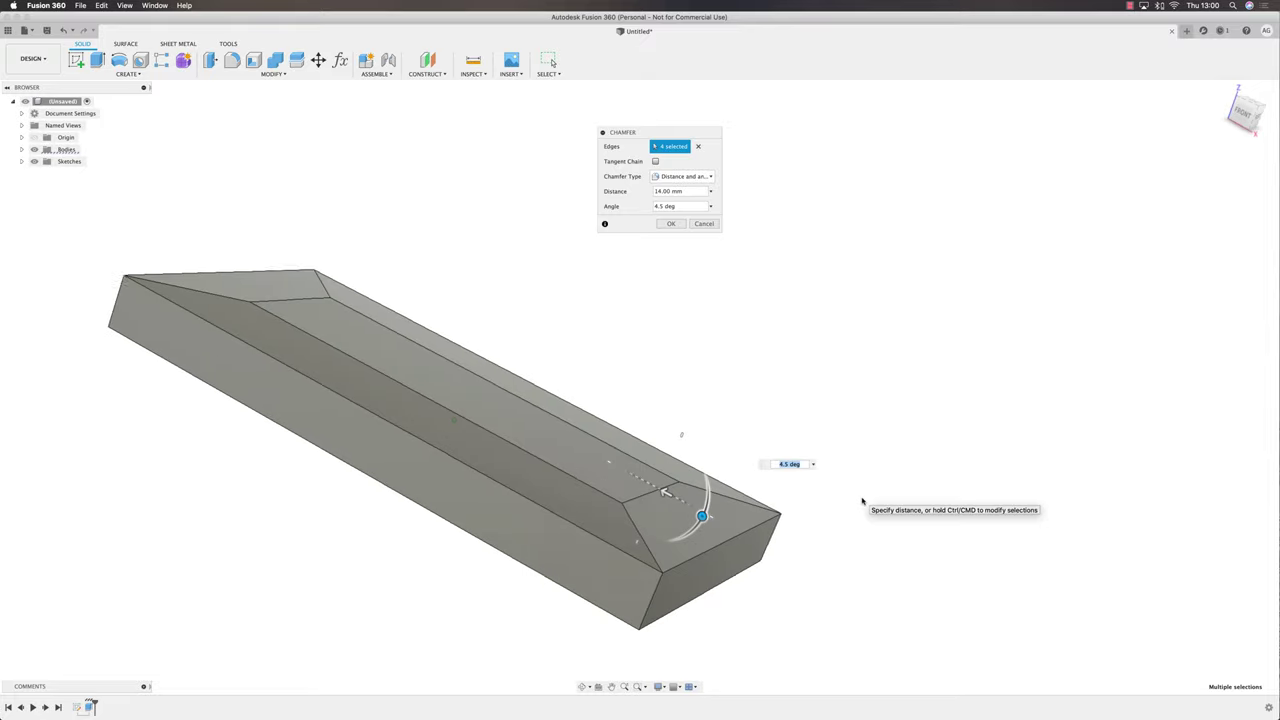
- Examine the Distance and angle chamfer on the four top edges from several sides and accept it
{"action": "middle_click_drag", "start_coordinate": [862, 502], "coordinate": [862, 502], "text": "shift"}
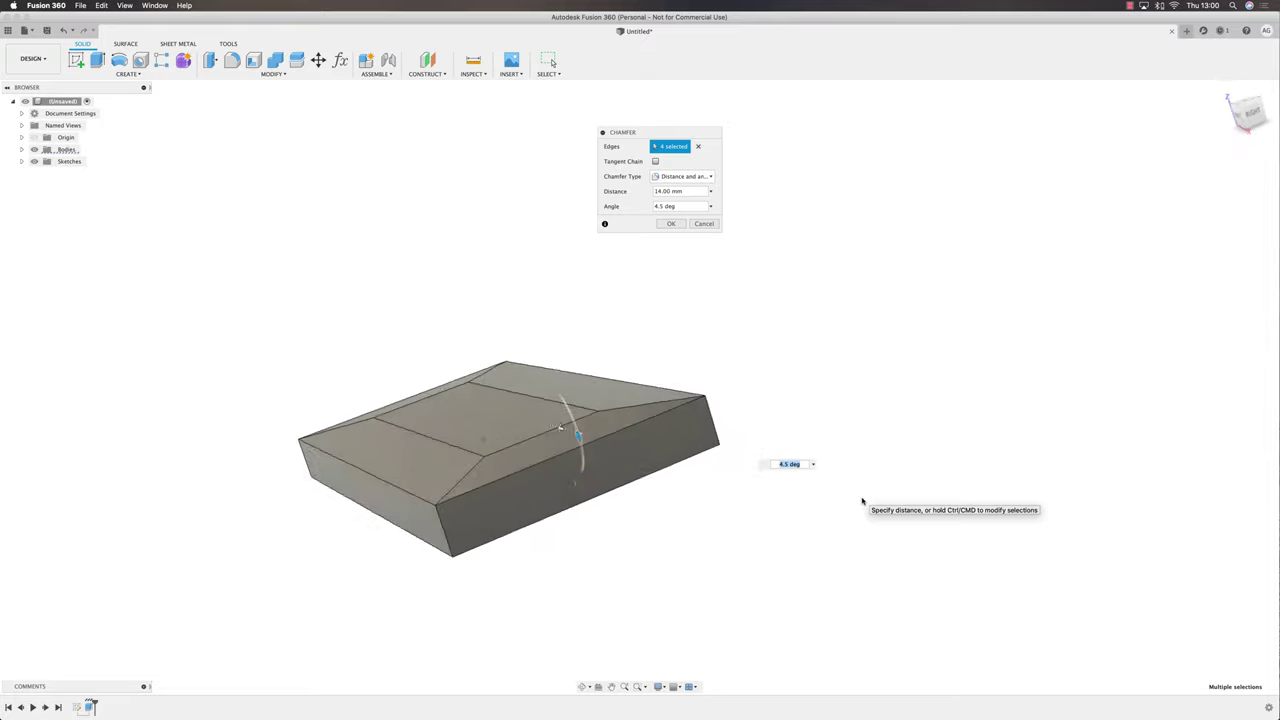
{"action": "scroll", "coordinate": [862, 502], "scroll_direction": "up", "scroll_amount": 5}
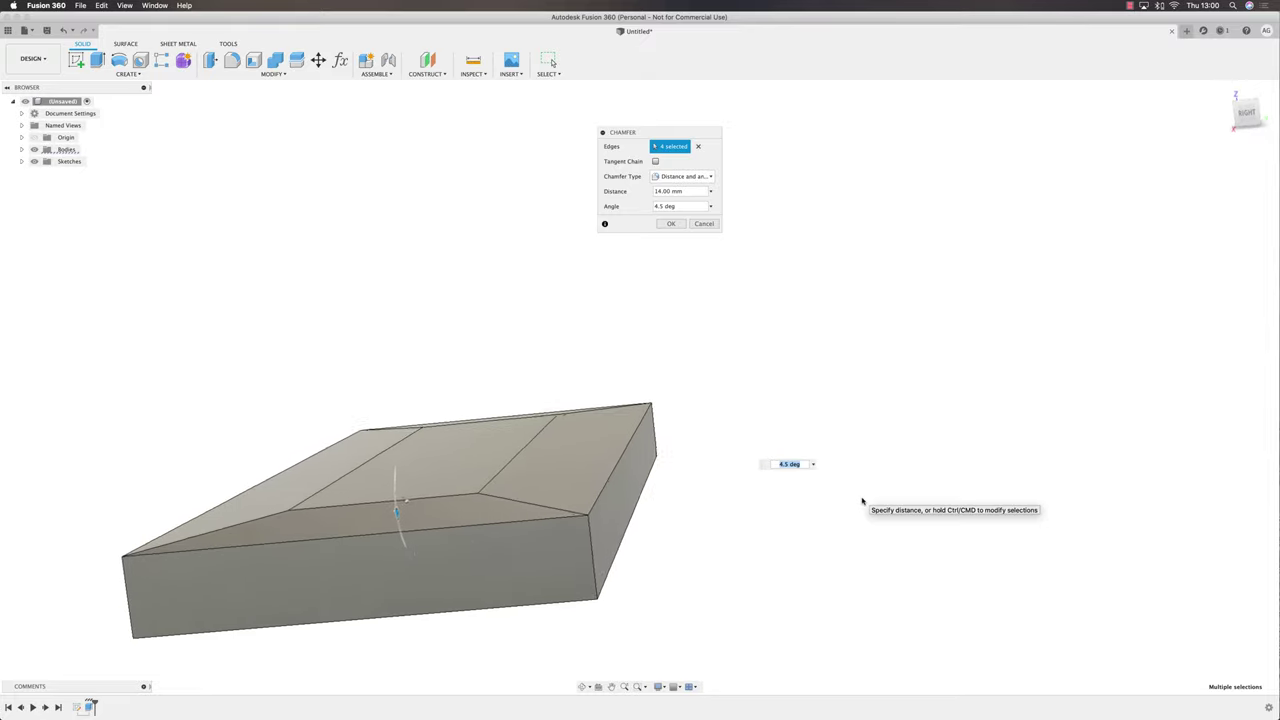
{"action": "middle_click_drag", "start_coordinate": [862, 502], "coordinate": [865, 476], "text": "shift"}
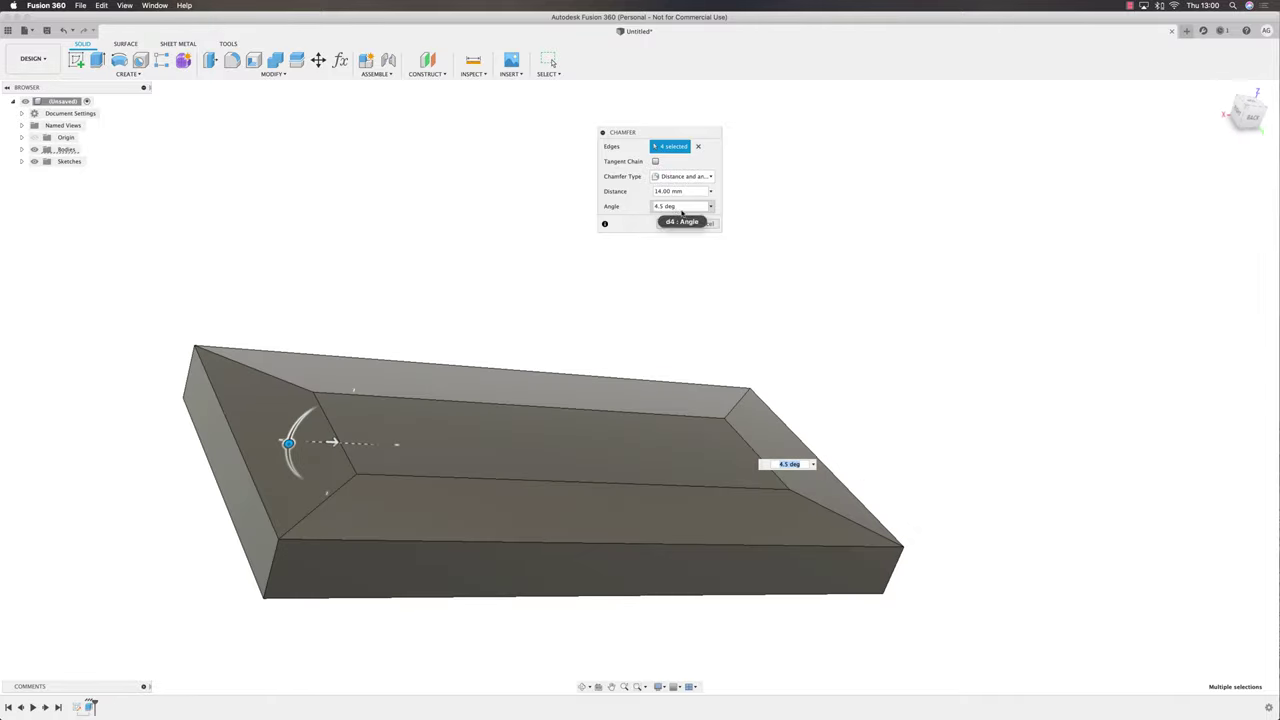
{"action": "middle_click_drag", "start_coordinate": [763, 286], "coordinate": [731, 197], "text": "shift"}
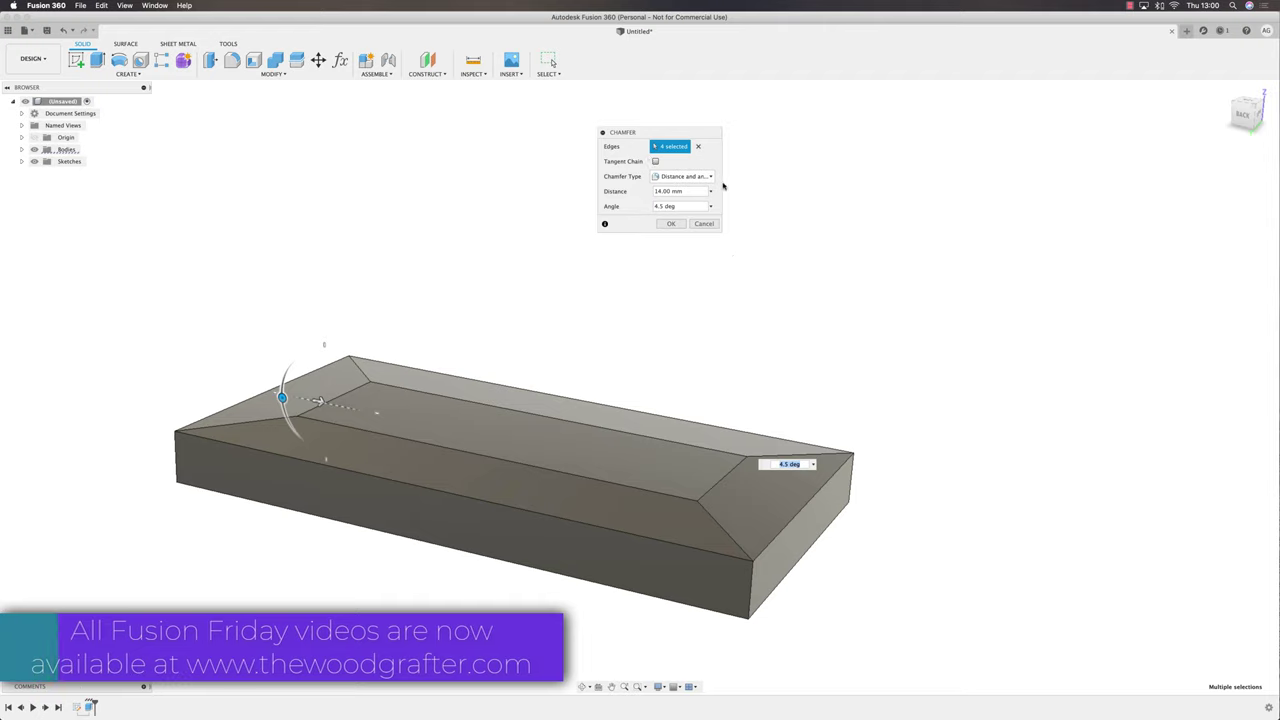
{"action": "left_click", "coordinate": [671, 224]}
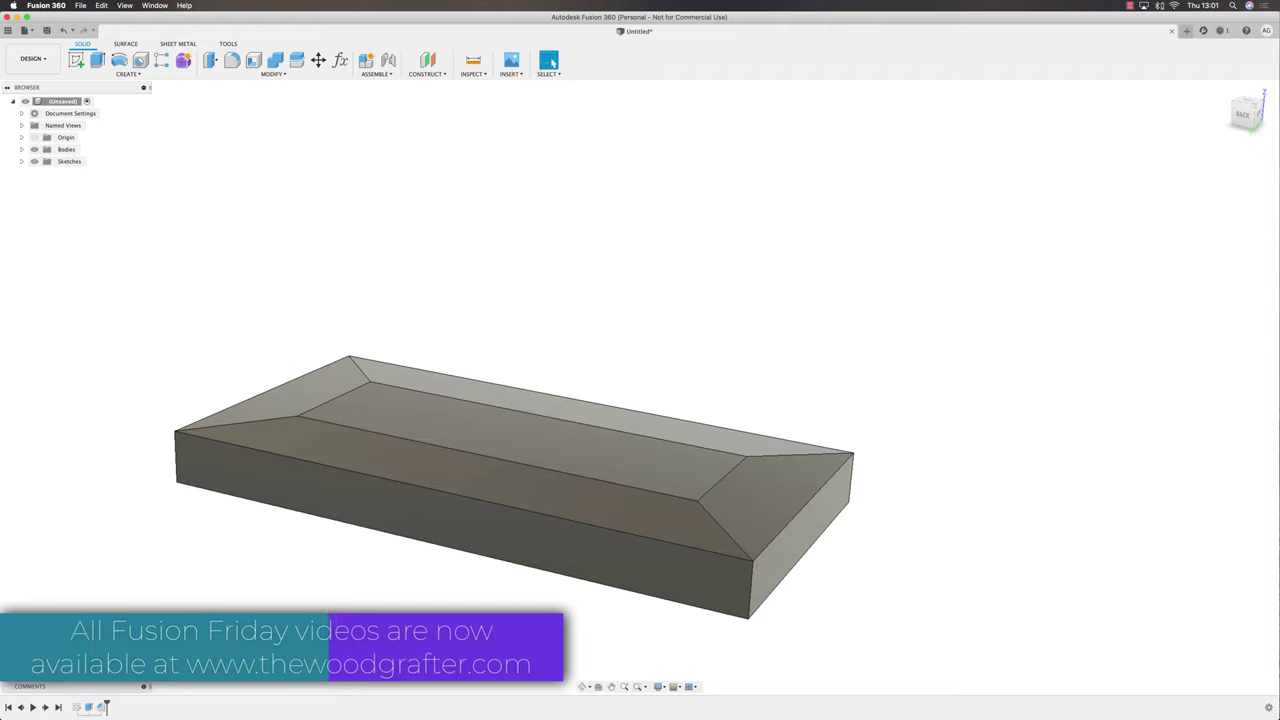
- Roll the timeline back to just after the extrusion and delete the four-edge chamfer that follows the history marker
{"action": "left_click_drag", "start_coordinate": [101, 702], "coordinate": [92, 703]}
{"action": "right_click", "coordinate": [101, 709]}
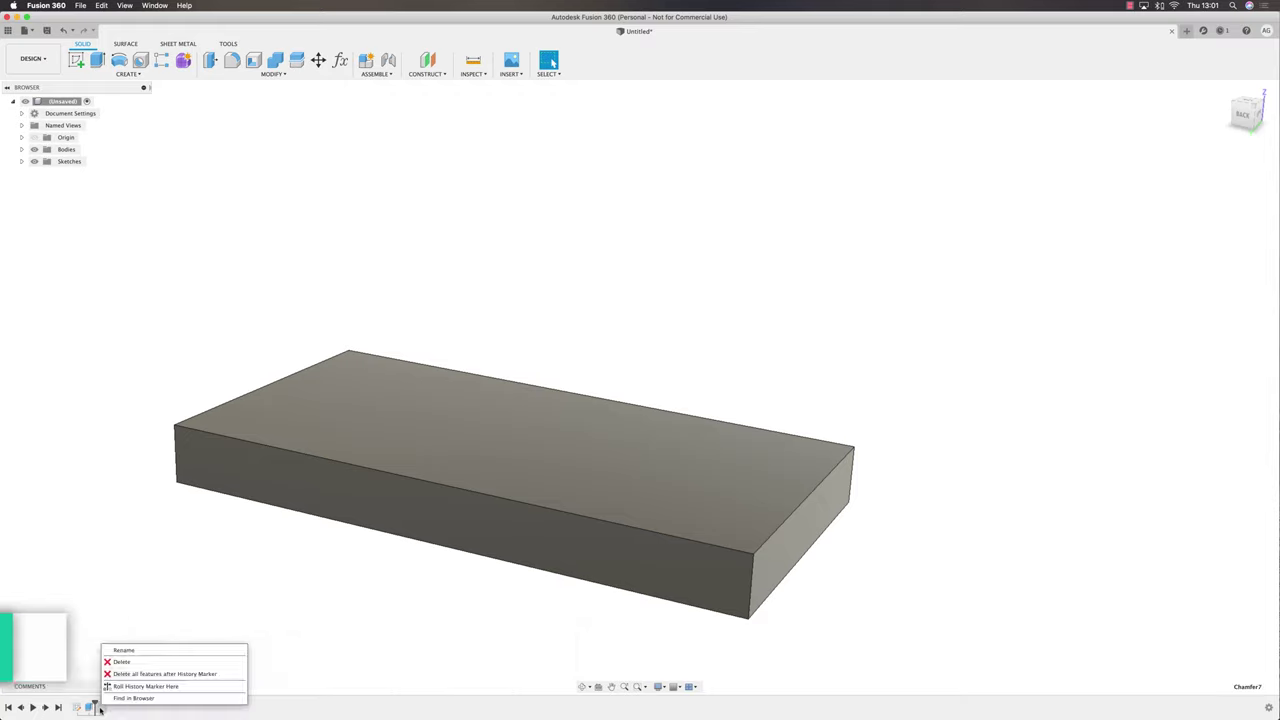
{"action": "left_click", "coordinate": [143, 674]}
{"action": "scroll", "coordinate": [583, 620], "scroll_direction": "down", "scroll_amount": 3}
{"action": "scroll", "coordinate": [583, 620], "scroll_direction": "up", "scroll_amount": 4}
{"action": "scroll", "coordinate": [757, 565], "scroll_direction": "down", "scroll_amount": 2}
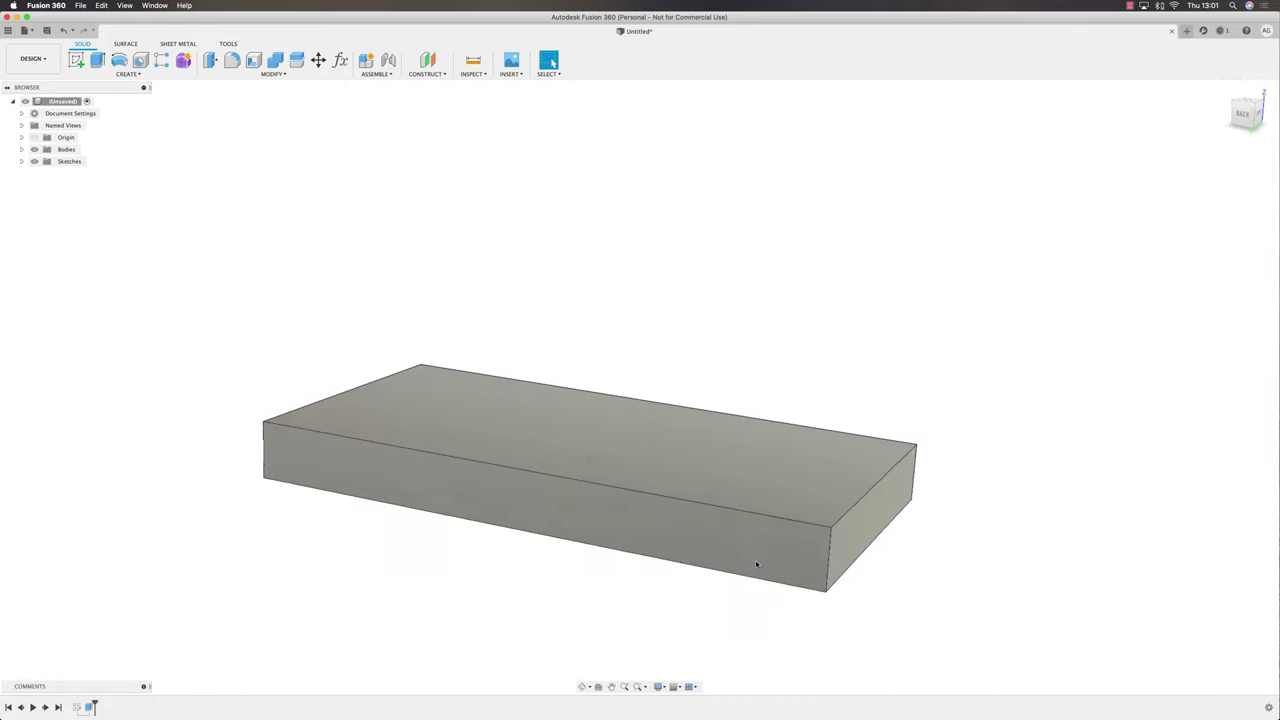
- Fillet the block's four vertical corner edges with a constant radius
{"action": "middle_click_drag", "start_coordinate": [757, 565], "coordinate": [802, 563], "text": "shift"}
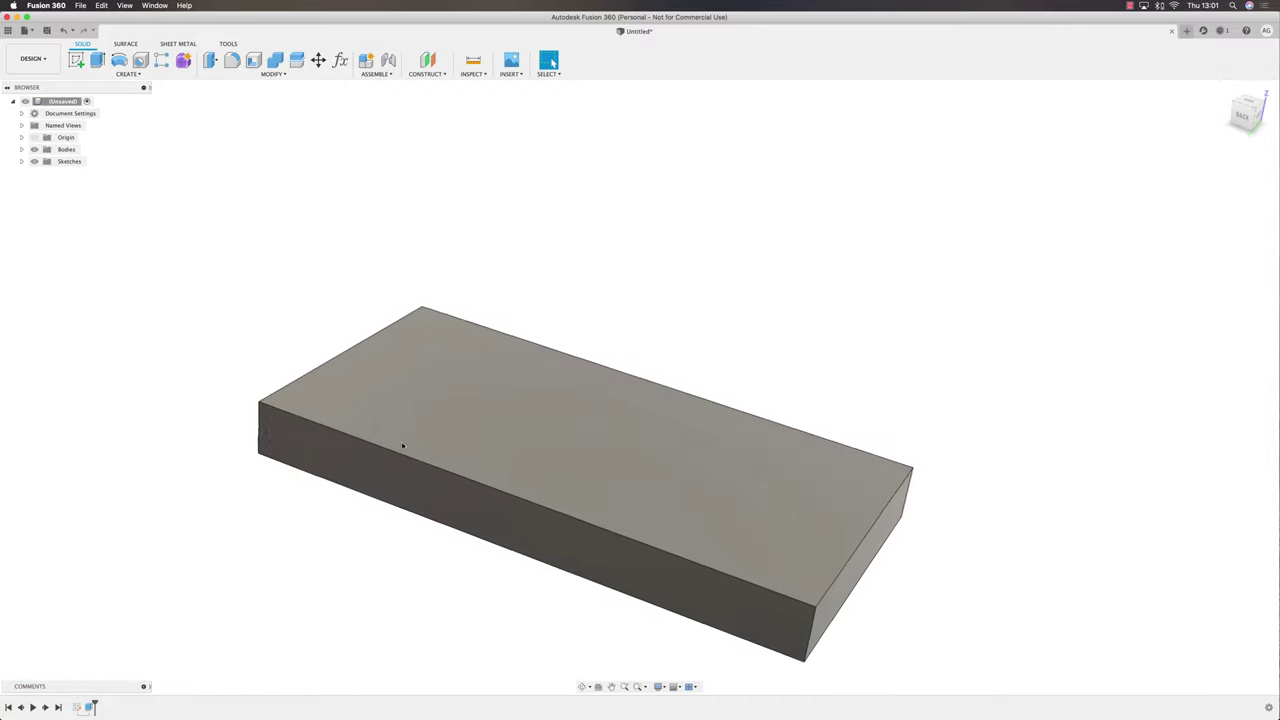
{"action": "middle_click_drag", "start_coordinate": [403, 446], "coordinate": [746, 297], "text": "shift"}
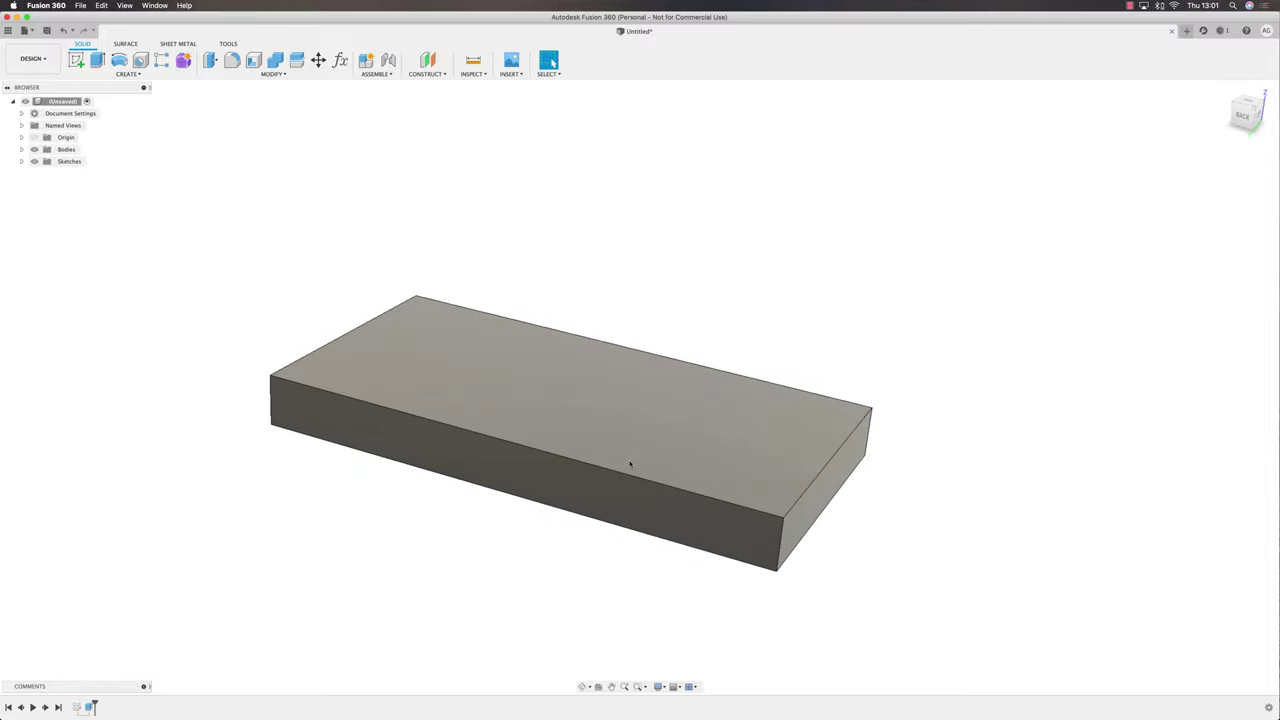
{"action": "middle_click_drag", "start_coordinate": [768, 462], "coordinate": [771, 437], "text": "shift"}
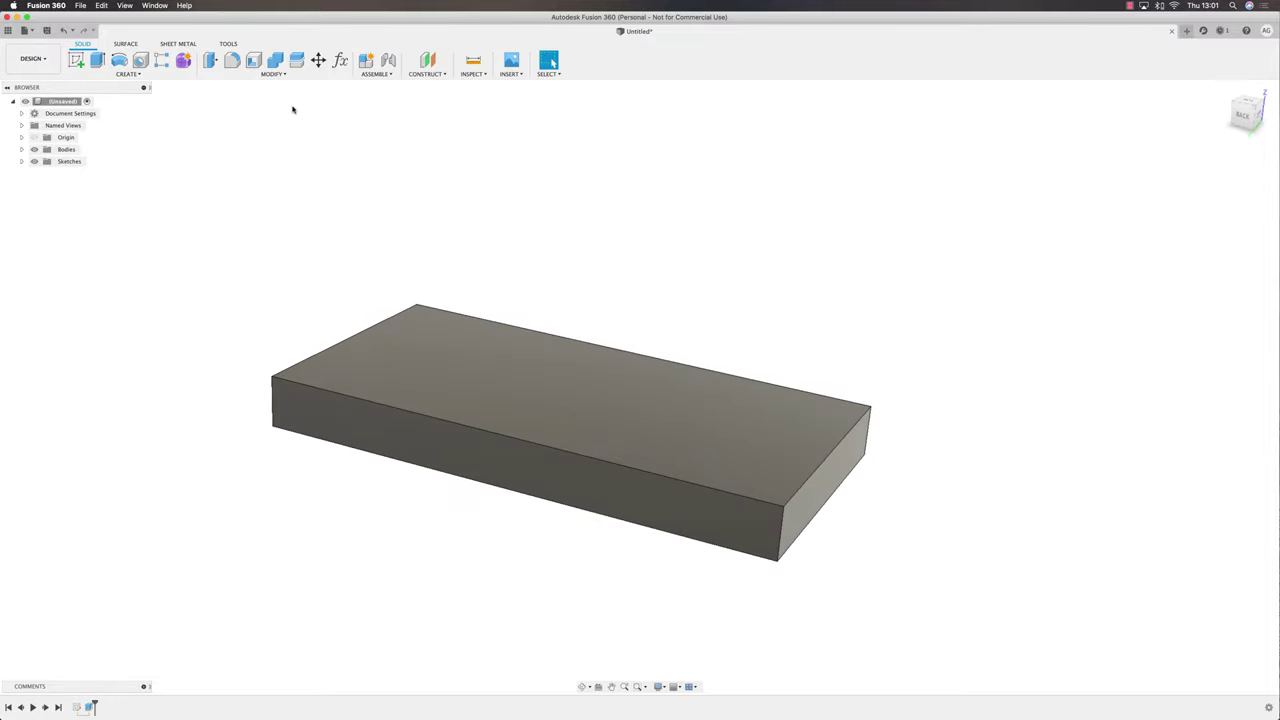
{"action": "left_click", "coordinate": [232, 61]}
{"action": "middle_click_drag", "start_coordinate": [938, 456], "coordinate": [934, 443], "text": "shift"}
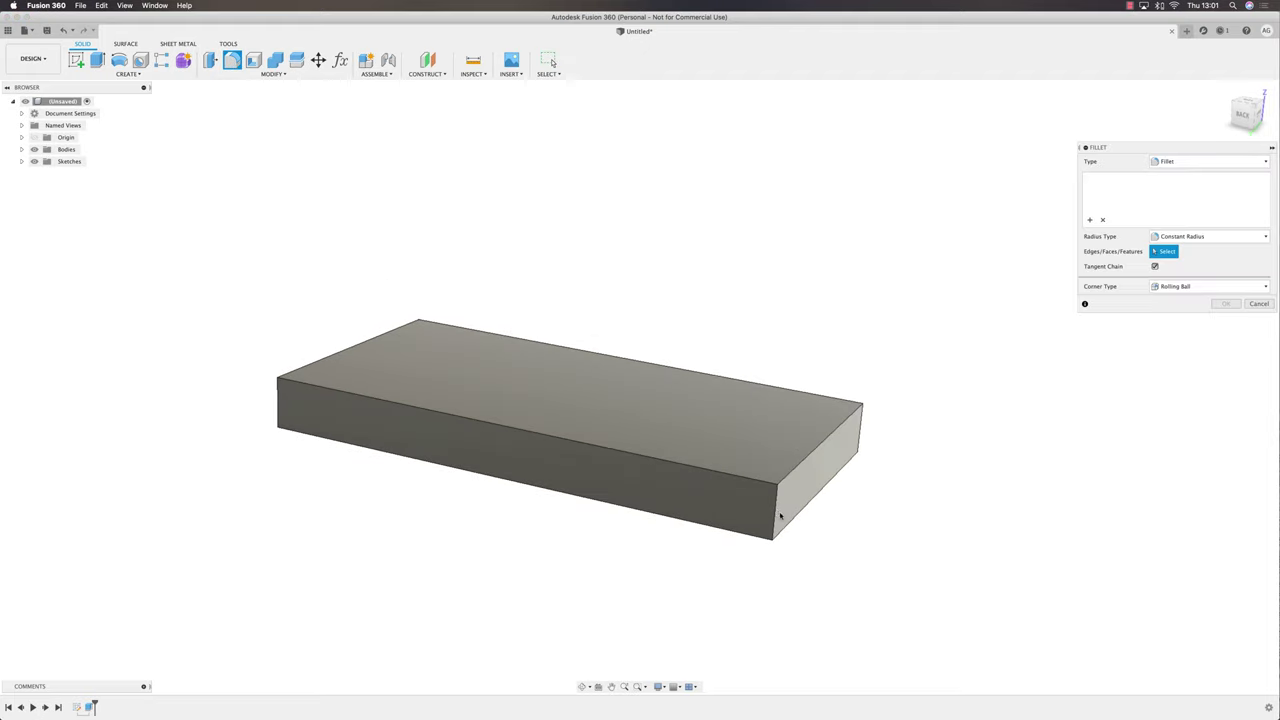
{"action": "left_click", "coordinate": [775, 512]}
{"action": "middle_click_drag", "start_coordinate": [776, 514], "coordinate": [642, 606], "text": "shift"}
{"action": "left_click", "coordinate": [817, 517]}
{"action": "left_click", "coordinate": [742, 507]}
{"action": "left_click", "coordinate": [657, 509]}
{"action": "left_click", "coordinate": [1225, 303]}
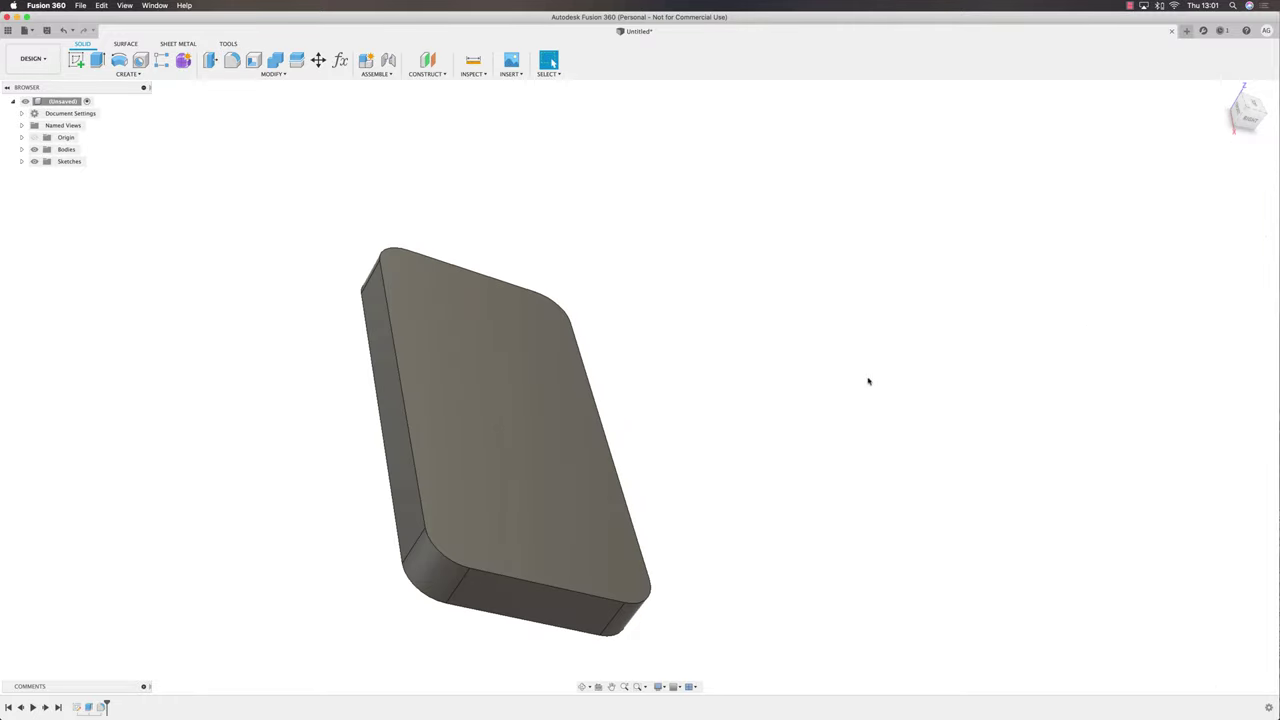
{"action": "middle_click_drag", "start_coordinate": [868, 381], "coordinate": [900, 371], "text": "shift"}
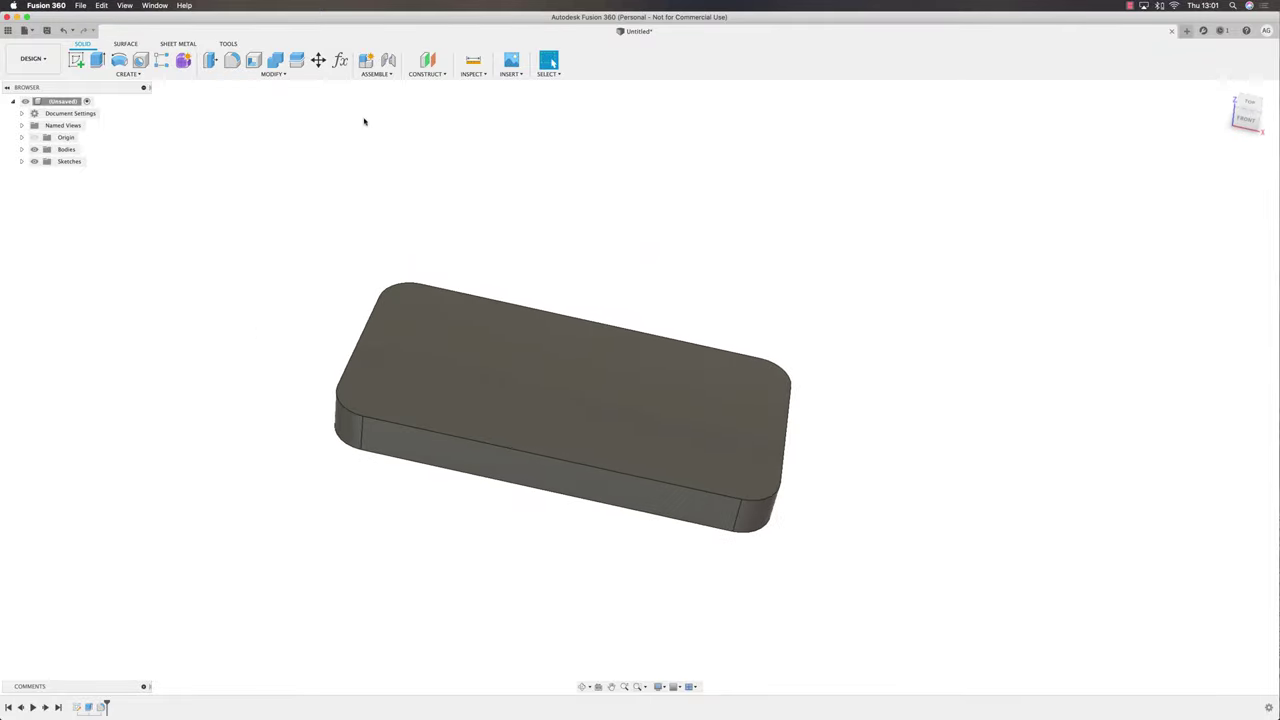
- Start an Equal distance chamfer of 4 mm on the front straight edge of the top face, with Tangent Chain off
{"action": "left_click", "coordinate": [281, 76]}
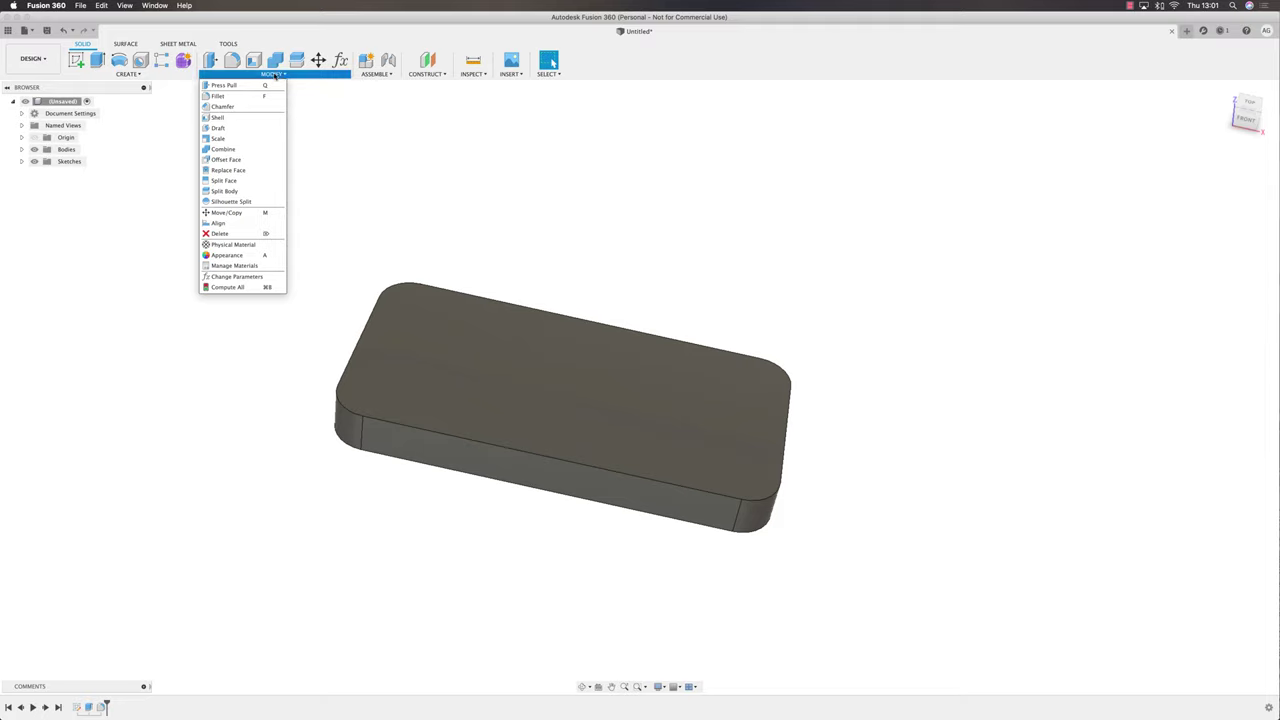
{"action": "left_click", "coordinate": [229, 107]}
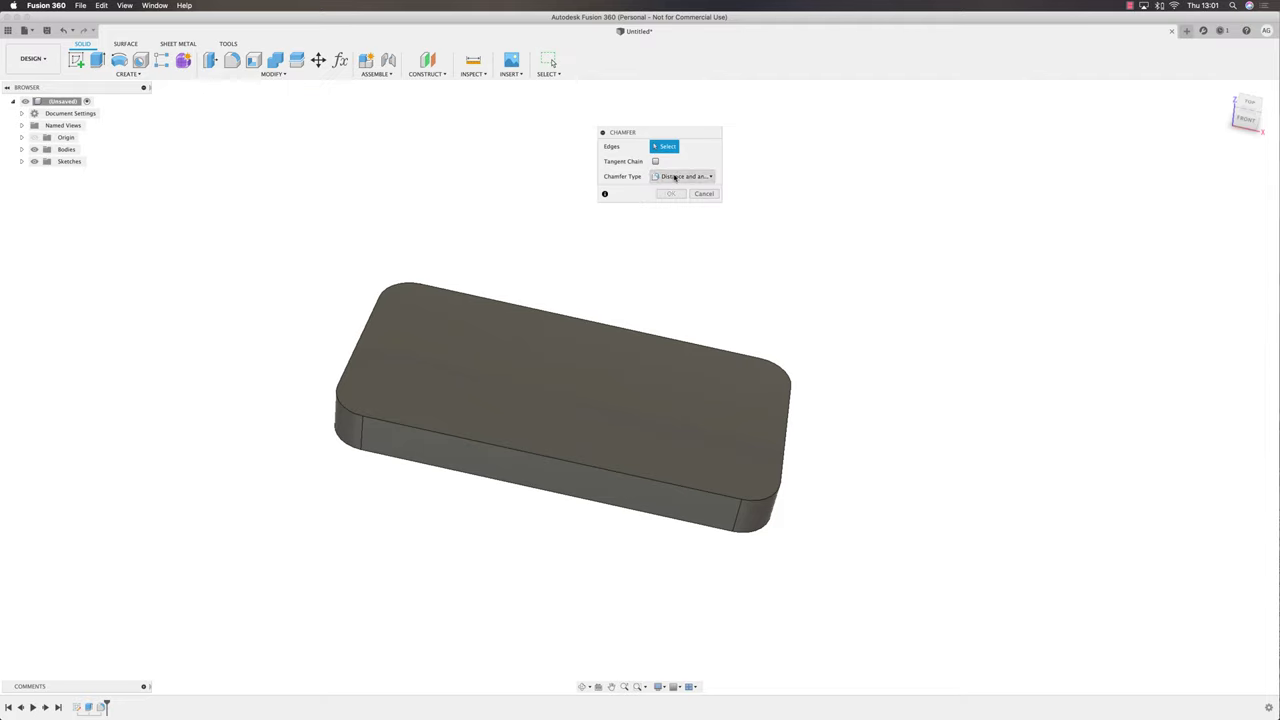
{"action": "scroll", "coordinate": [655, 187], "scroll_direction": "up", "scroll_amount": 3}
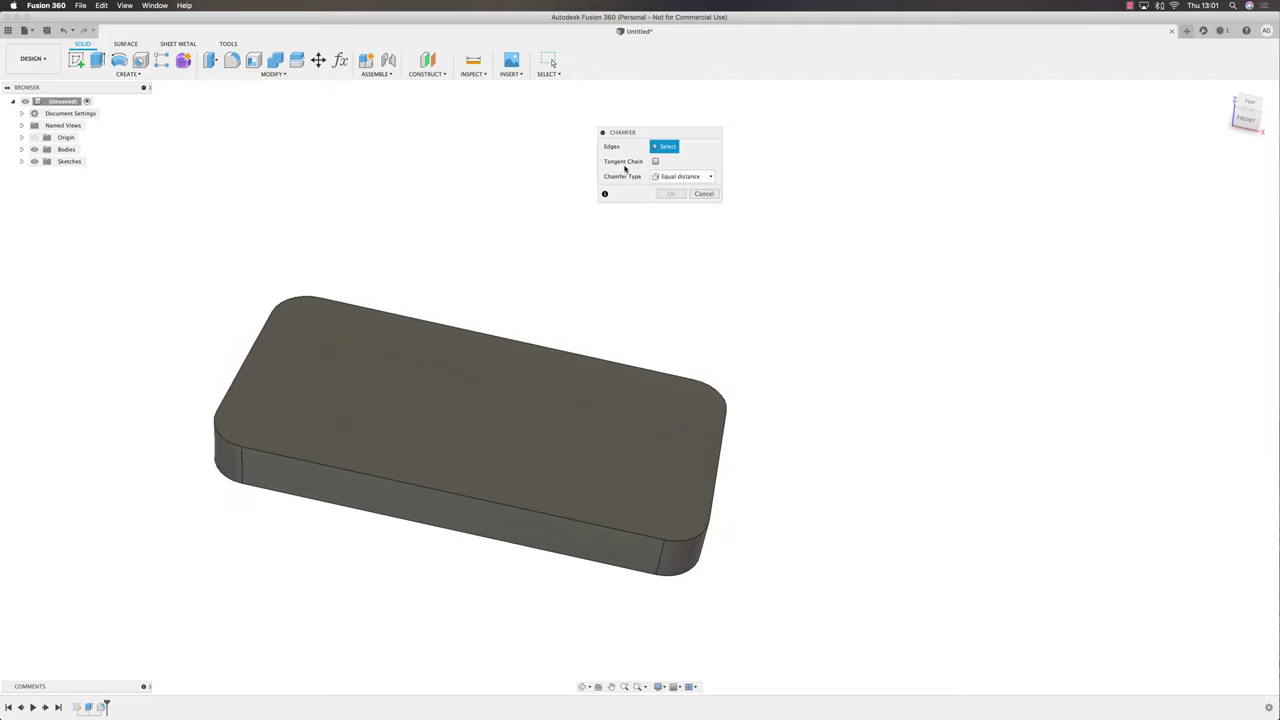
{"action": "middle_click_drag", "start_coordinate": [540, 420], "coordinate": [560, 377], "text": "shift"}
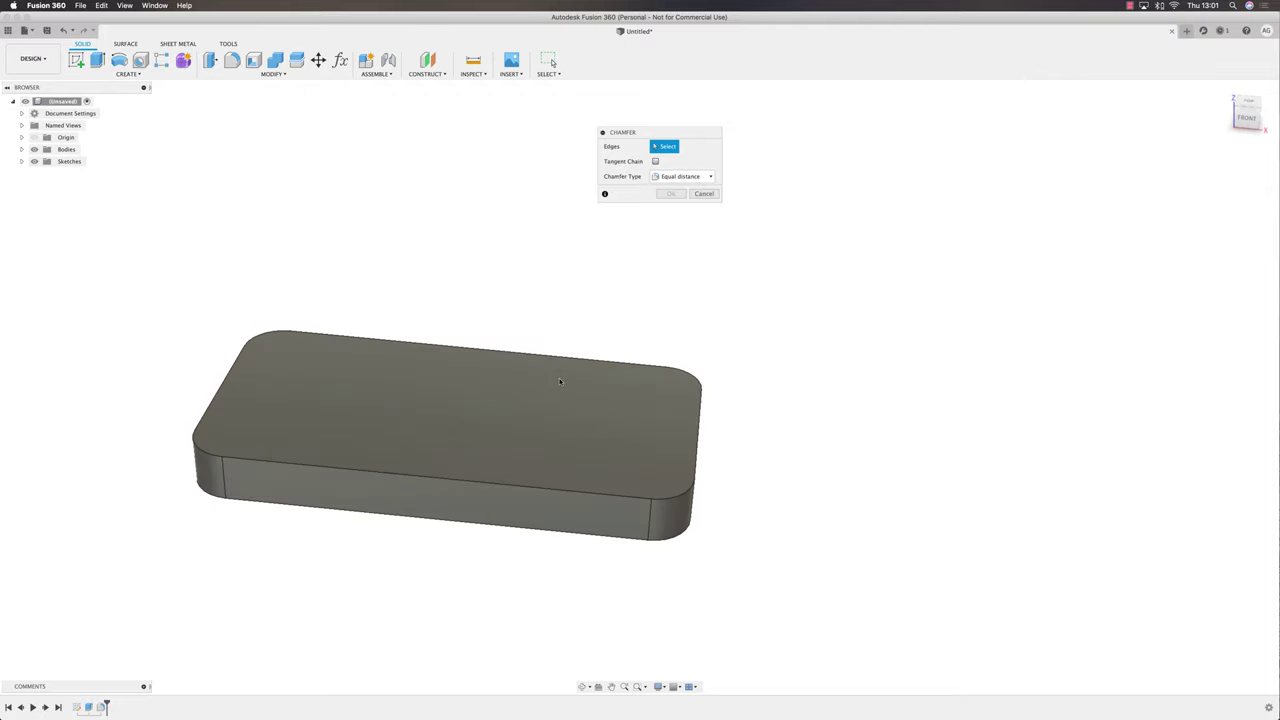
{"action": "left_click", "coordinate": [431, 476]}
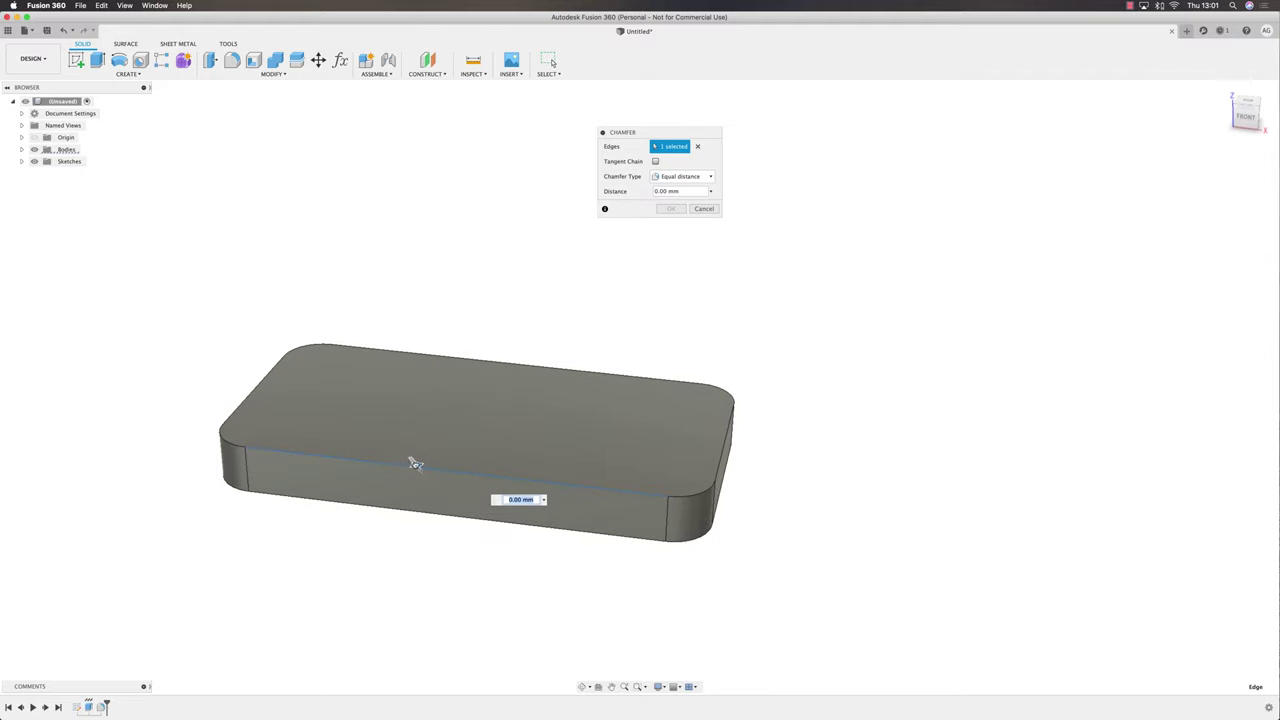
{"action": "left_click_drag", "start_coordinate": [415, 463], "coordinate": [419, 467]}
- Examine how the single-edge chamfer runs into the rounded corners at both ends
{"action": "scroll", "coordinate": [560, 503], "scroll_direction": "up", "scroll_amount": 5}
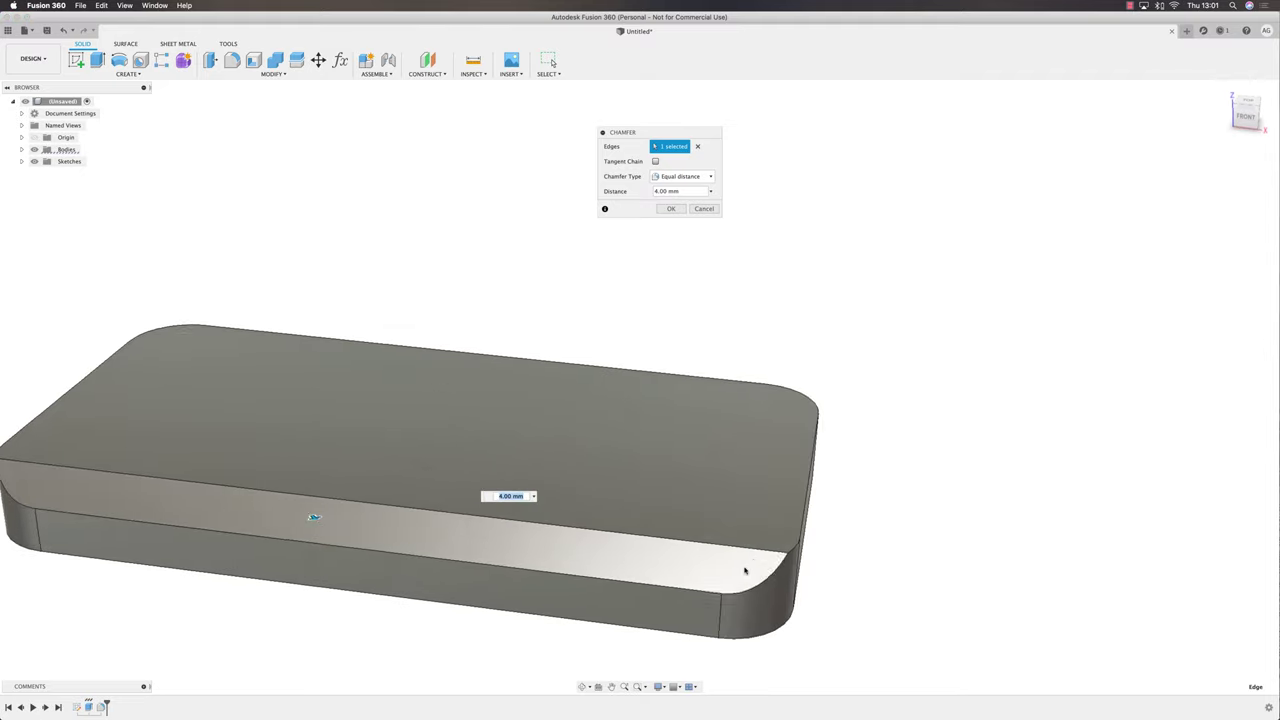
{"action": "middle_click_drag", "start_coordinate": [313, 517], "coordinate": [278, 433], "text": "shift"}
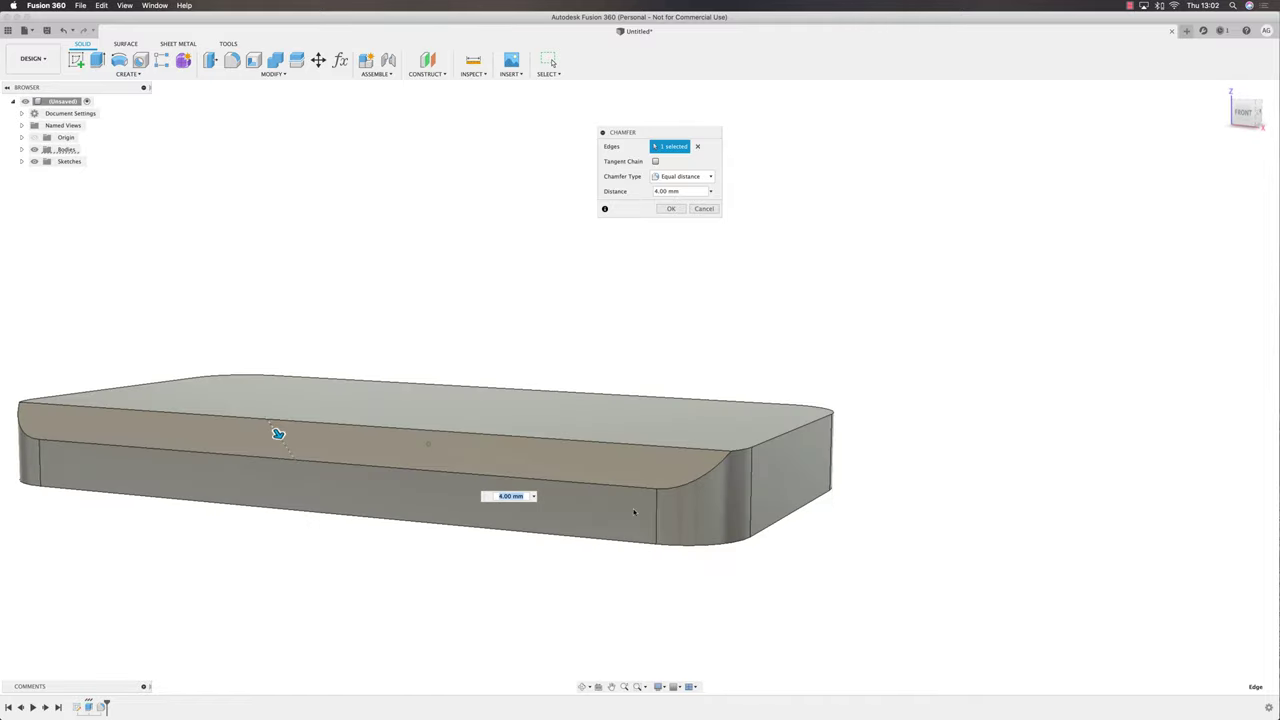
{"action": "mouse_move", "coordinate": [634, 512]}
{"action": "middle_mouse_down", "text": "shift"}
{"action": "mouse_move", "coordinate": [632, 495]}
{"action": "mouse_move", "coordinate": [630, 526]}
{"action": "middle_mouse_up", "text": "shift"}
{"action": "scroll", "coordinate": [635, 496], "scroll_direction": "down", "scroll_amount": 5}
{"action": "scroll", "coordinate": [629, 522], "scroll_direction": "up", "scroll_amount": 5}
{"action": "middle_click_drag", "start_coordinate": [630, 585], "coordinate": [634, 540]}
{"action": "scroll", "coordinate": [634, 540], "scroll_direction": "down", "scroll_amount": 2}
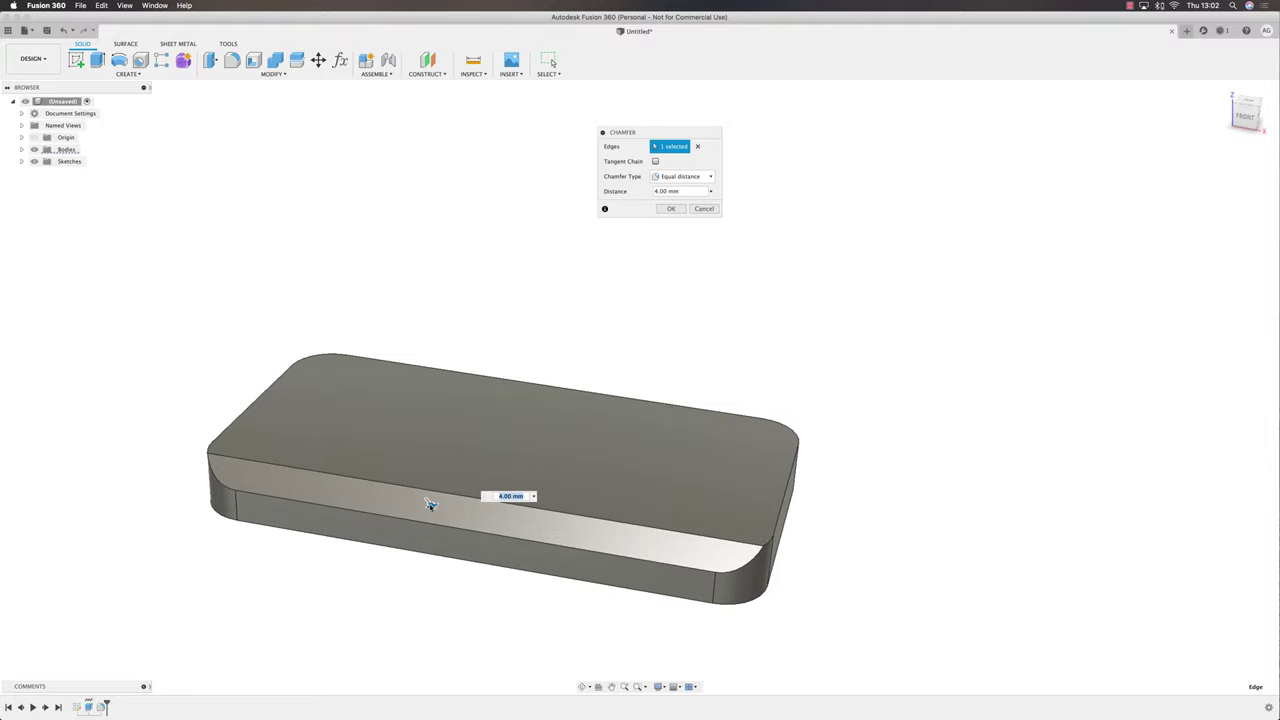
- Clear the selected edge, enable Tangent Chain, and chamfer the whole top outline from its front edge by 4 mm
{"action": "left_click_drag", "start_coordinate": [430, 505], "coordinate": [425, 498]}
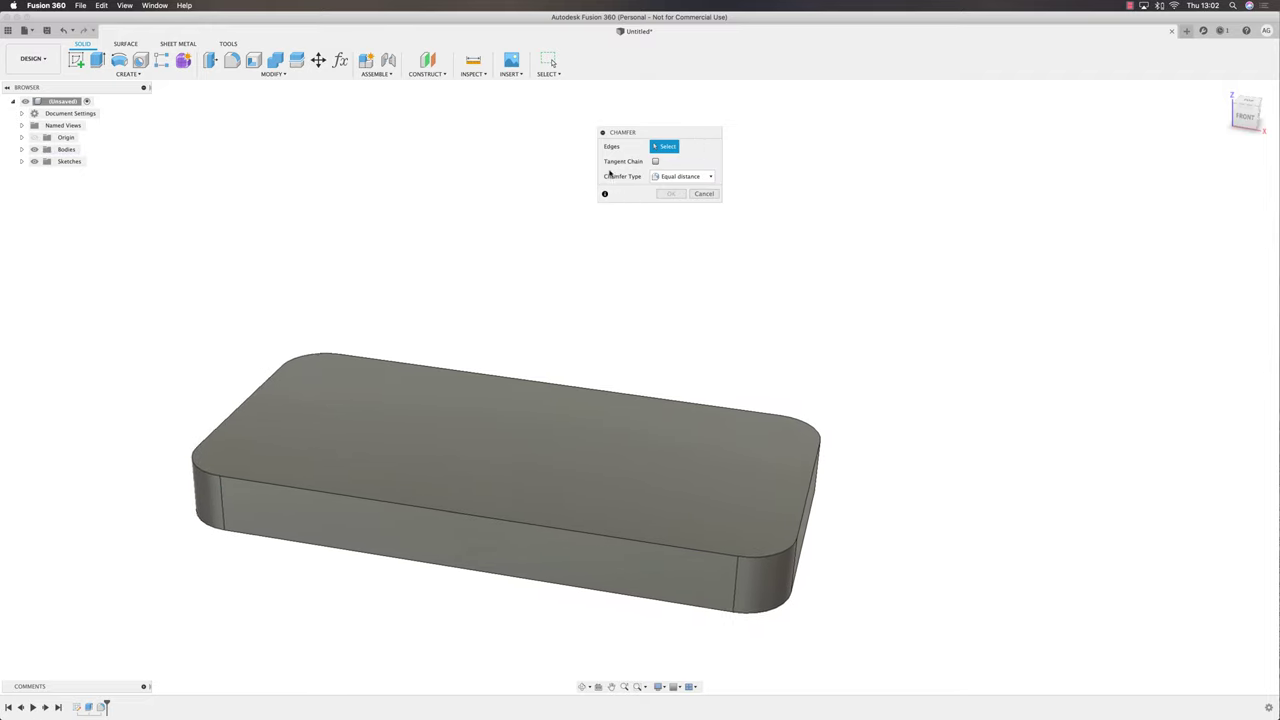
{"action": "left_click", "coordinate": [655, 161]}
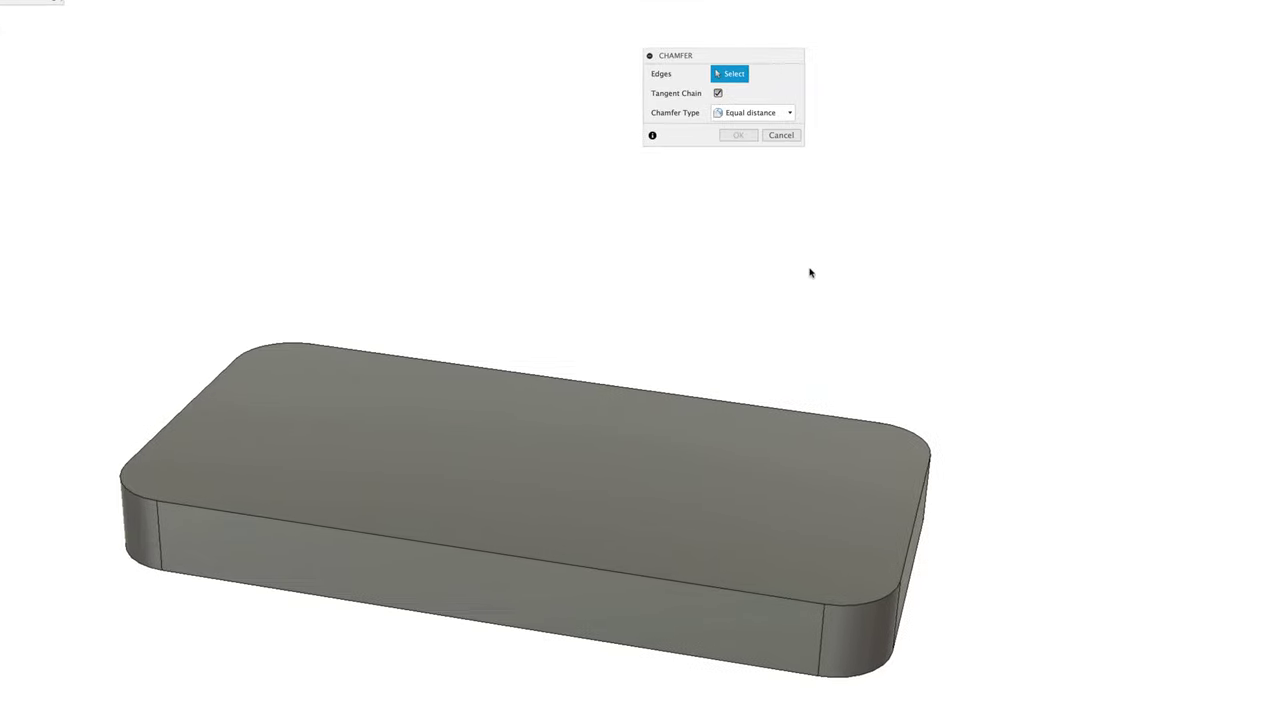
{"action": "left_click", "coordinate": [337, 531]}
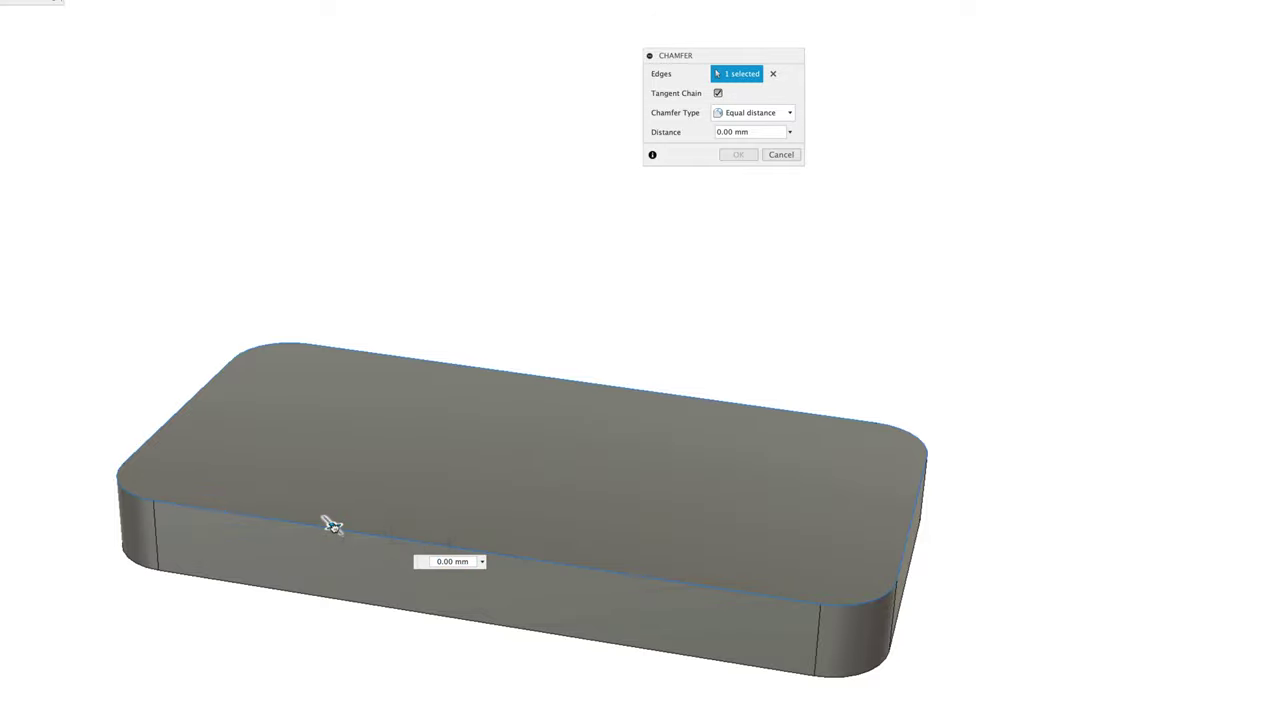
{"action": "left_click_drag", "start_coordinate": [332, 524], "coordinate": [343, 534]}
{"action": "middle_click_drag", "start_coordinate": [931, 658], "coordinate": [688, 99]}
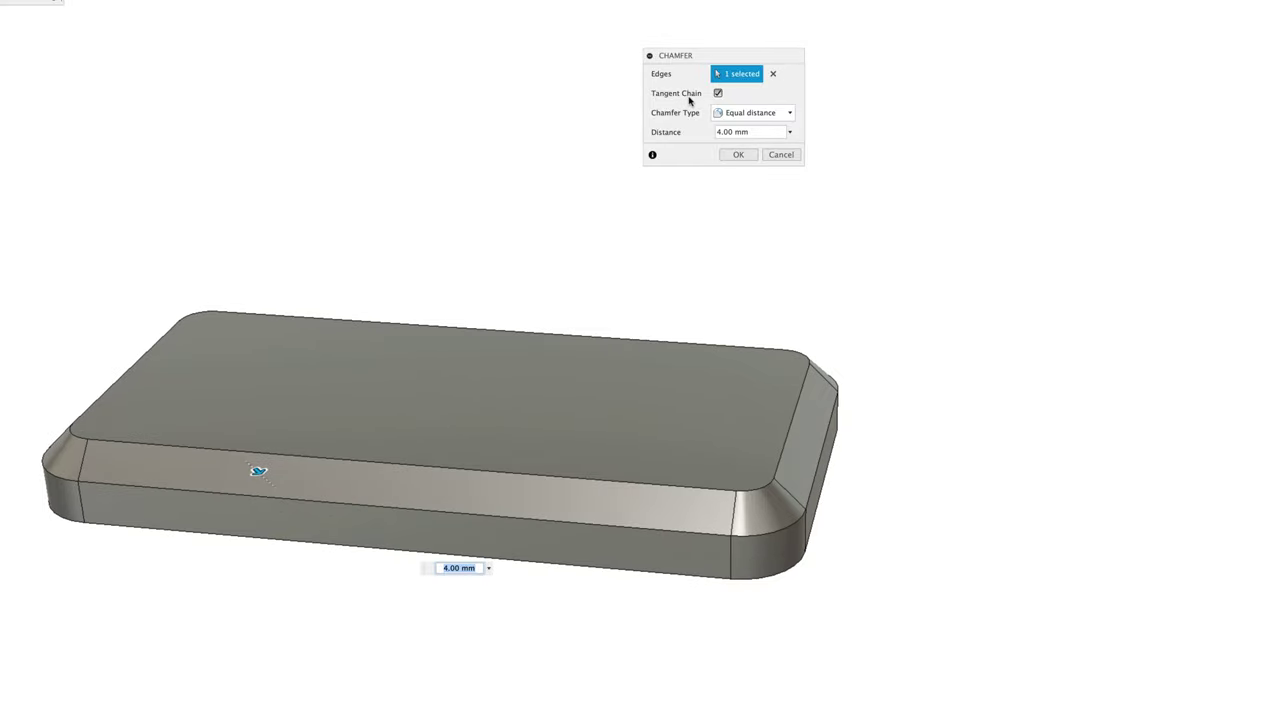
- Switch the tangent-chain chamfer to the Distance and angle type and set its angle to 60 degrees
{"action": "middle_click_drag", "start_coordinate": [651, 206], "coordinate": [475, 551], "text": "shift"}
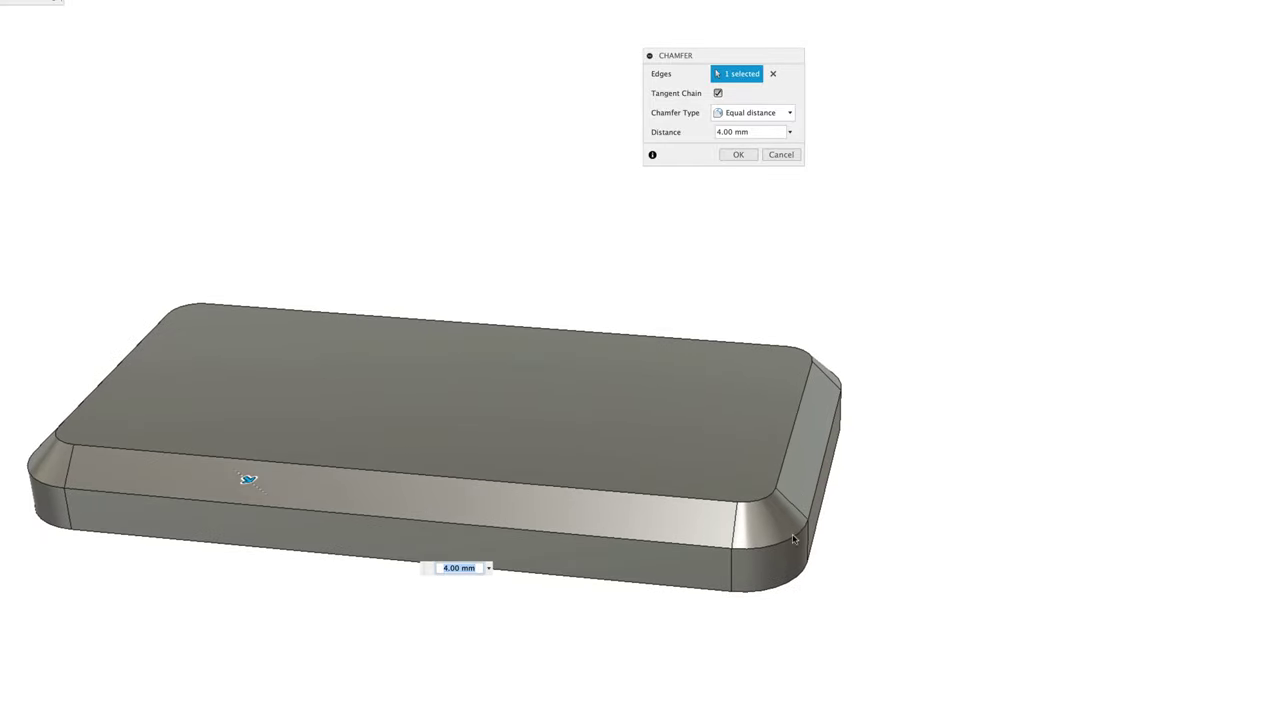
{"action": "middle_click_drag", "start_coordinate": [135, 445], "coordinate": [540, 286], "text": "shift"}
{"action": "middle_click_drag", "start_coordinate": [402, 284], "coordinate": [515, 258], "text": "shift"}
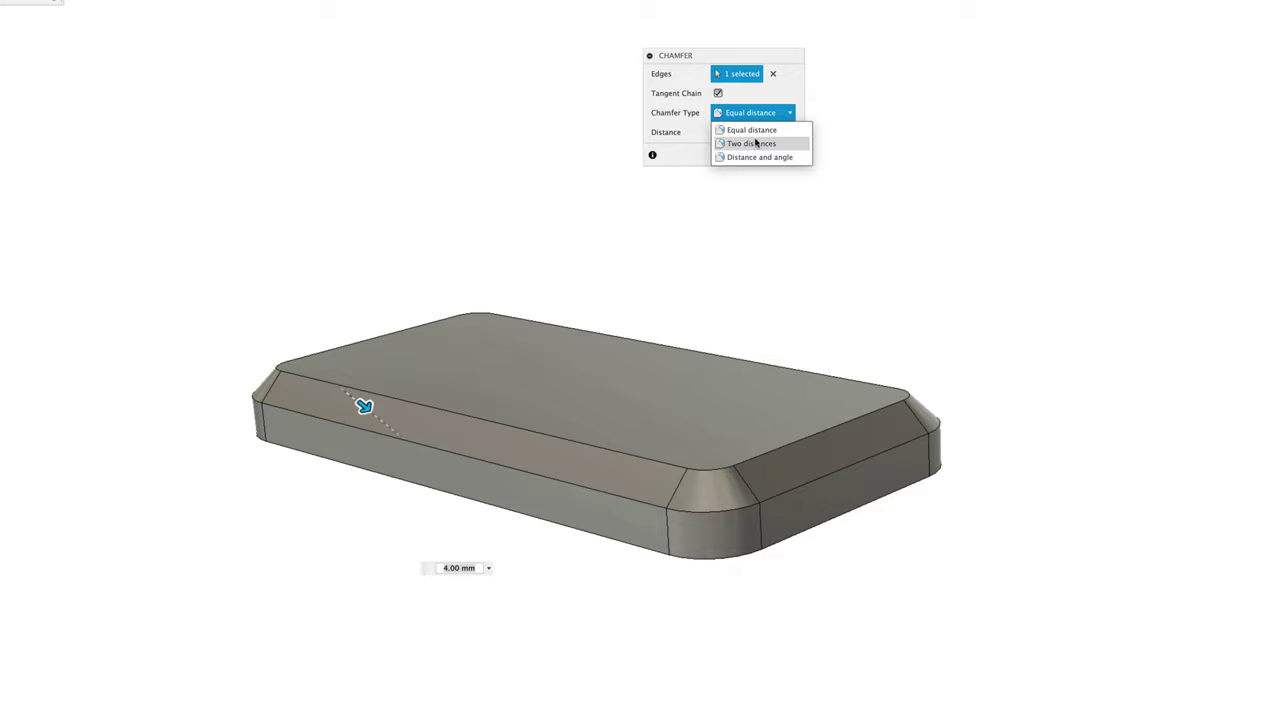
{"action": "left_click", "coordinate": [756, 144]}
{"action": "left_click", "coordinate": [757, 113]}
{"action": "left_click", "coordinate": [760, 156]}
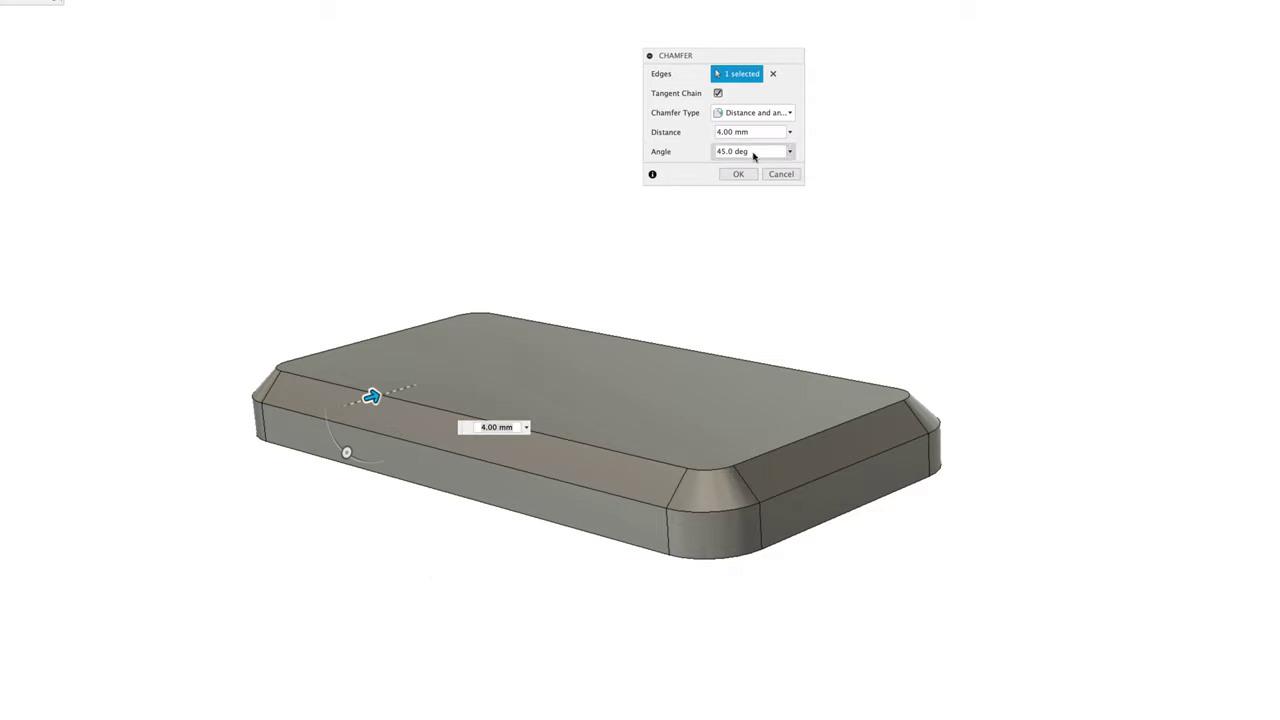
{"action": "mouse_move", "coordinate": [347, 453]}
{"action": "left_mouse_down"}
{"action": "mouse_move", "coordinate": [340, 445]}
{"action": "mouse_move", "coordinate": [360, 463]}
{"action": "left_mouse_up"}
{"action": "scroll", "coordinate": [671, 455], "scroll_direction": "up", "scroll_amount": 2}
{"action": "middle_click_drag", "start_coordinate": [985, 412], "coordinate": [898, 321], "text": "shift"}
{"action": "scroll", "coordinate": [928, 435], "scroll_direction": "down", "scroll_amount": 4}
{"action": "scroll", "coordinate": [928, 435], "scroll_direction": "up", "scroll_amount": 5}
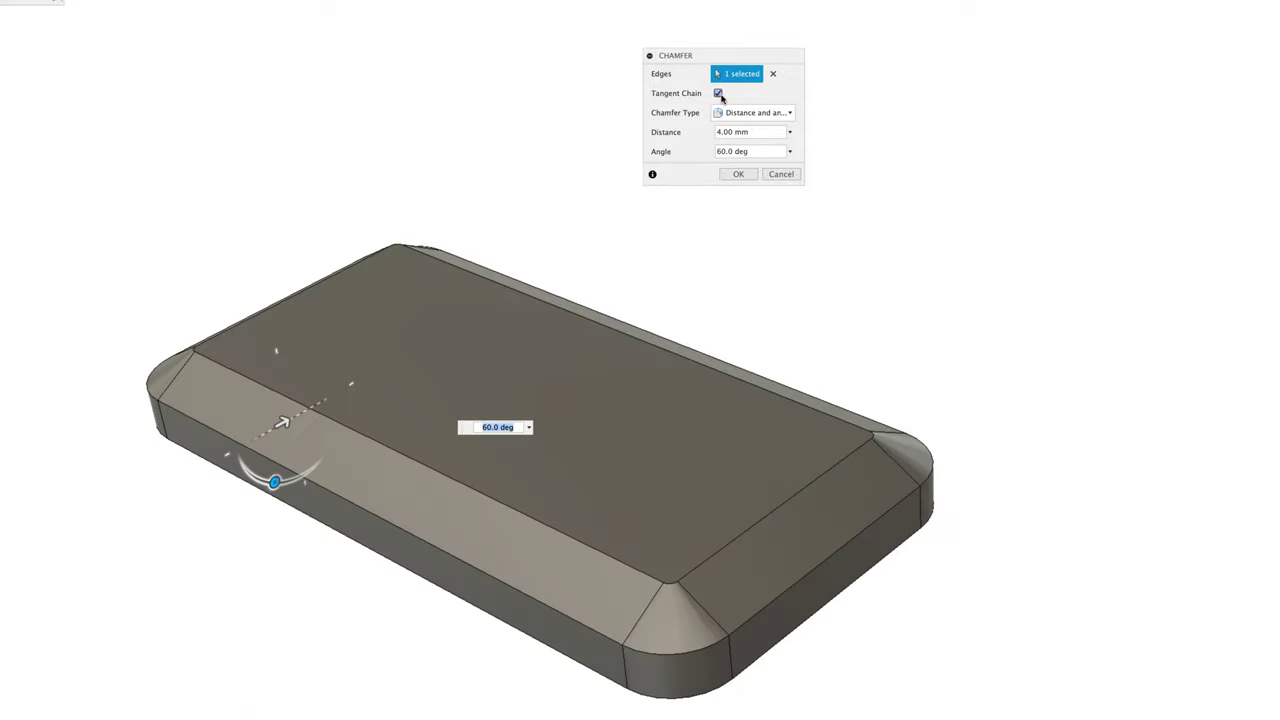
- Turn off Tangent Chain, clear the chamfer's edge selection, and set the chamfer type back to Equal distance
{"action": "left_click", "coordinate": [719, 96]}
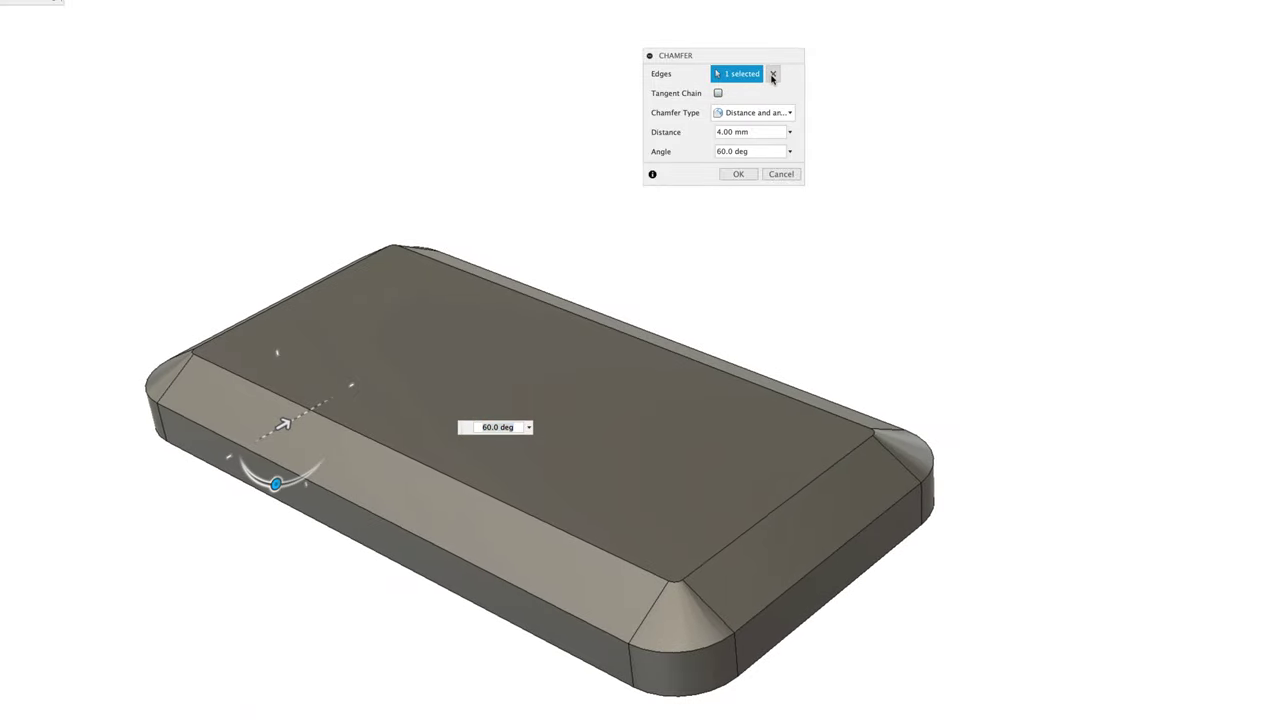
{"action": "left_click", "coordinate": [772, 73]}
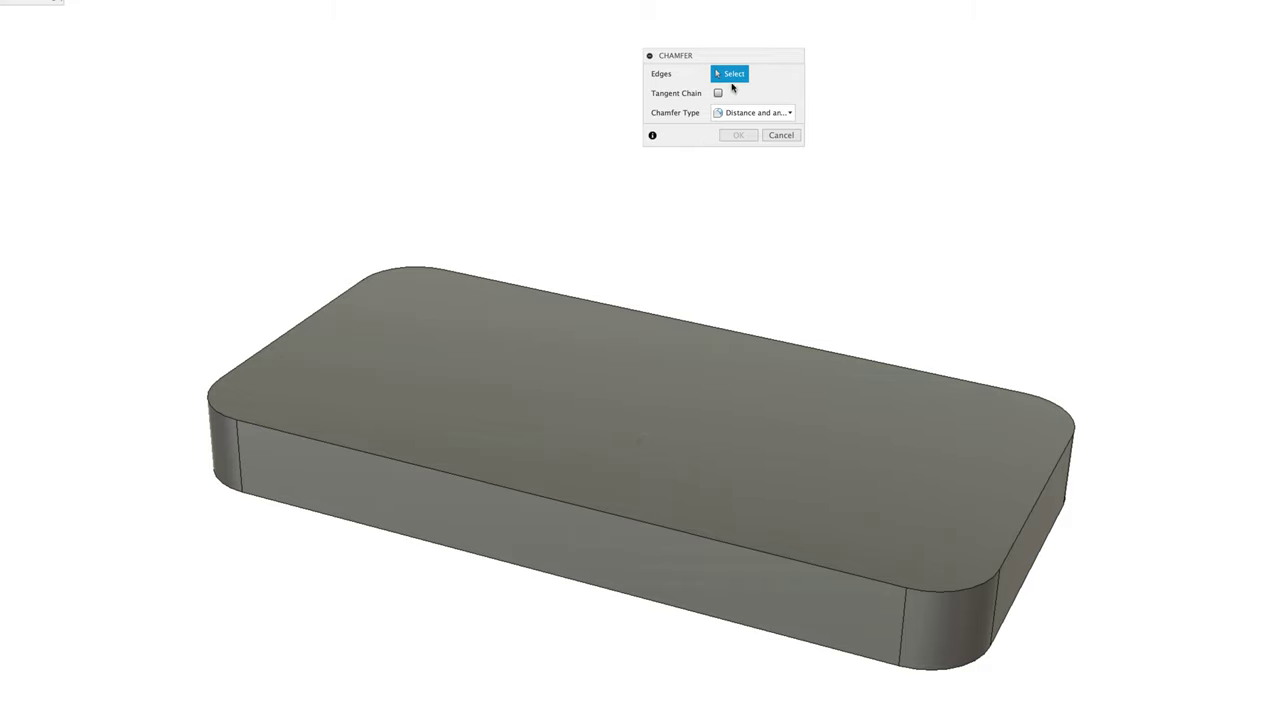
{"action": "left_click", "coordinate": [760, 113]}
{"action": "left_click", "coordinate": [753, 131]}
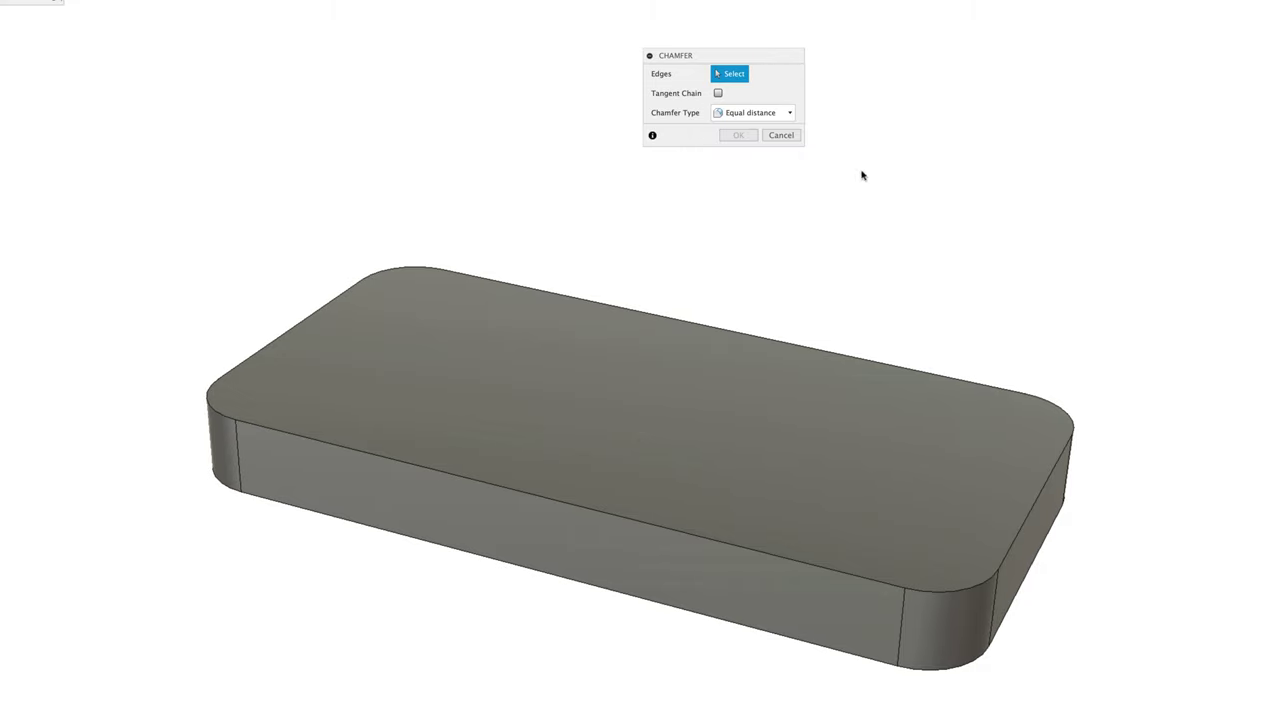
- Select all eight straight and rounded edges of the top face individually for a 5 mm Equal distance chamfer
{"action": "left_click", "coordinate": [212, 412]}
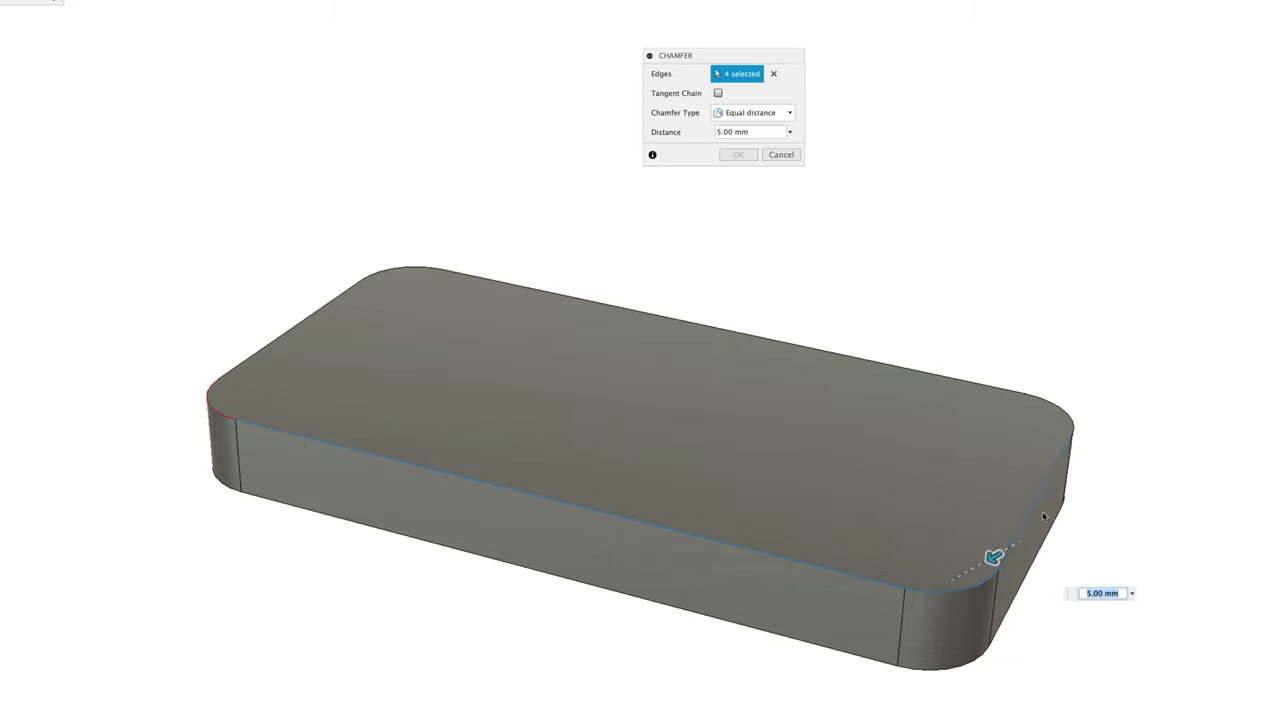
{"action": "left_click", "coordinate": [988, 386]}
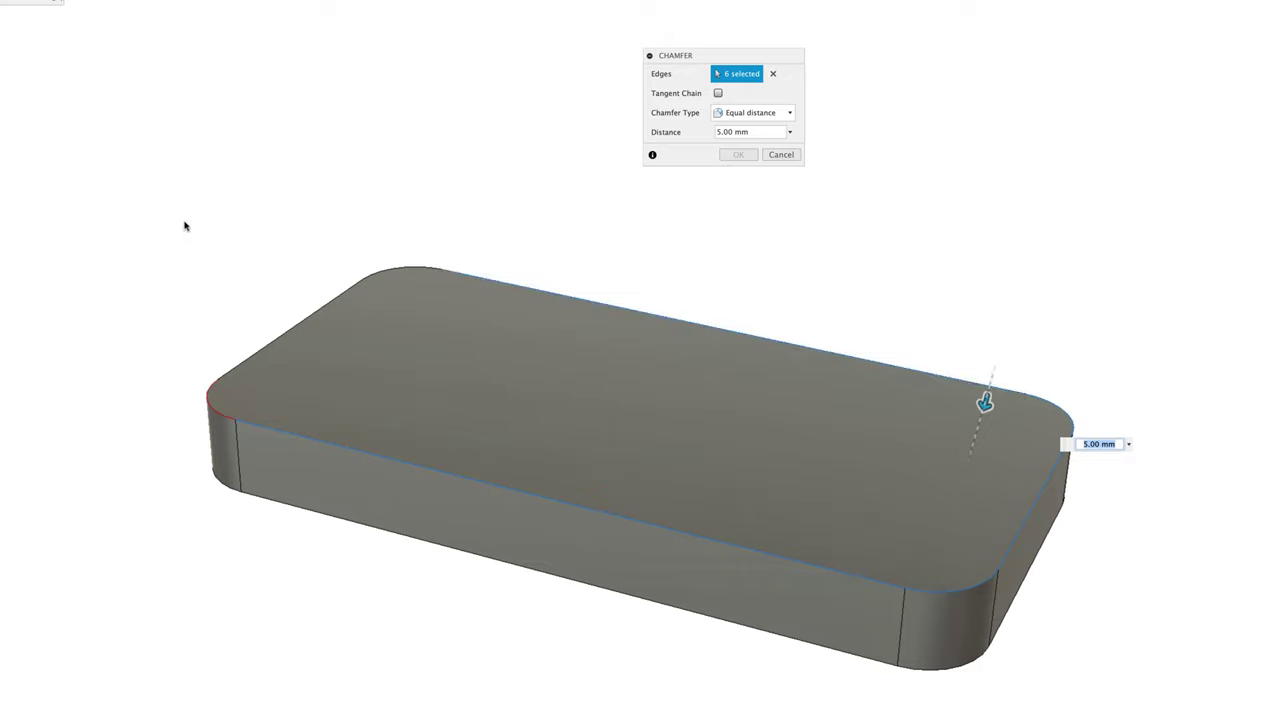
{"action": "left_click", "coordinate": [329, 306]}
{"action": "scroll", "coordinate": [657, 270], "scroll_direction": "up", "scroll_amount": 2}
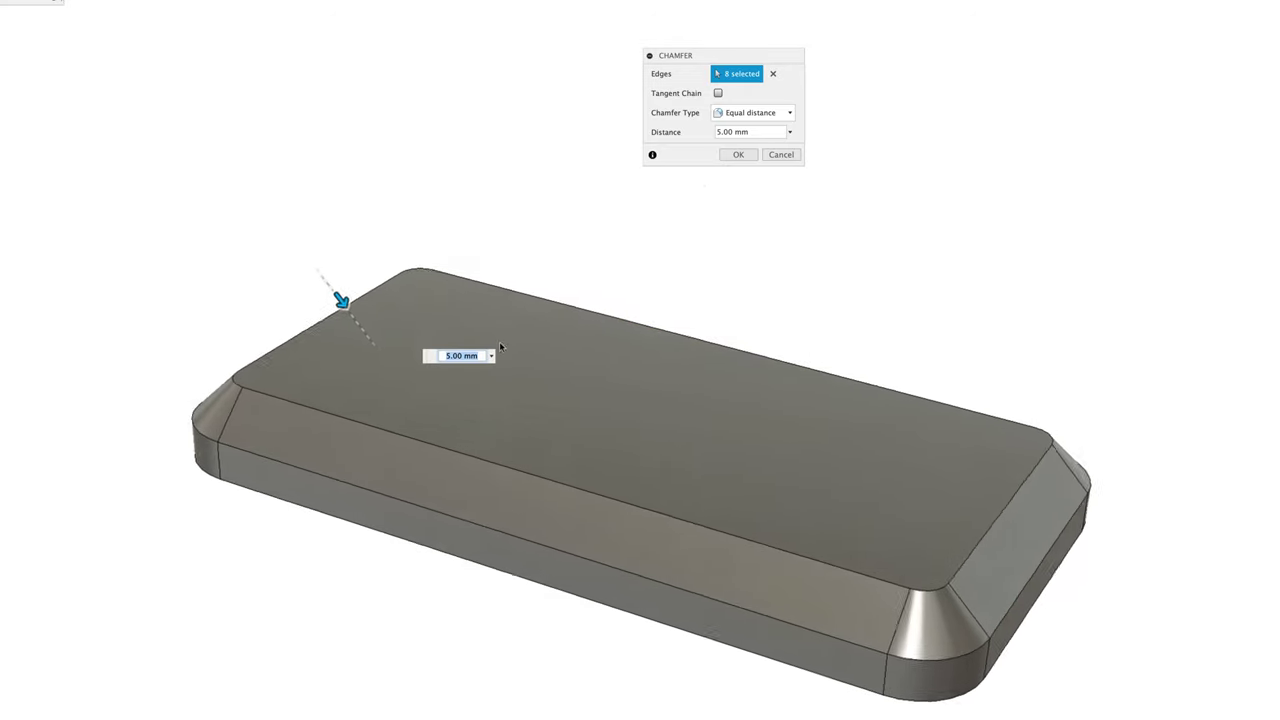
- Reduce the eight-edge chamfer's distance to 3 mm, turn Tangent Chain back on, and complete the chamfer
{"action": "left_click_drag", "start_coordinate": [344, 306], "coordinate": [335, 301]}
{"action": "middle_click_drag", "start_coordinate": [317, 400], "coordinate": [666, 587], "text": "shift"}
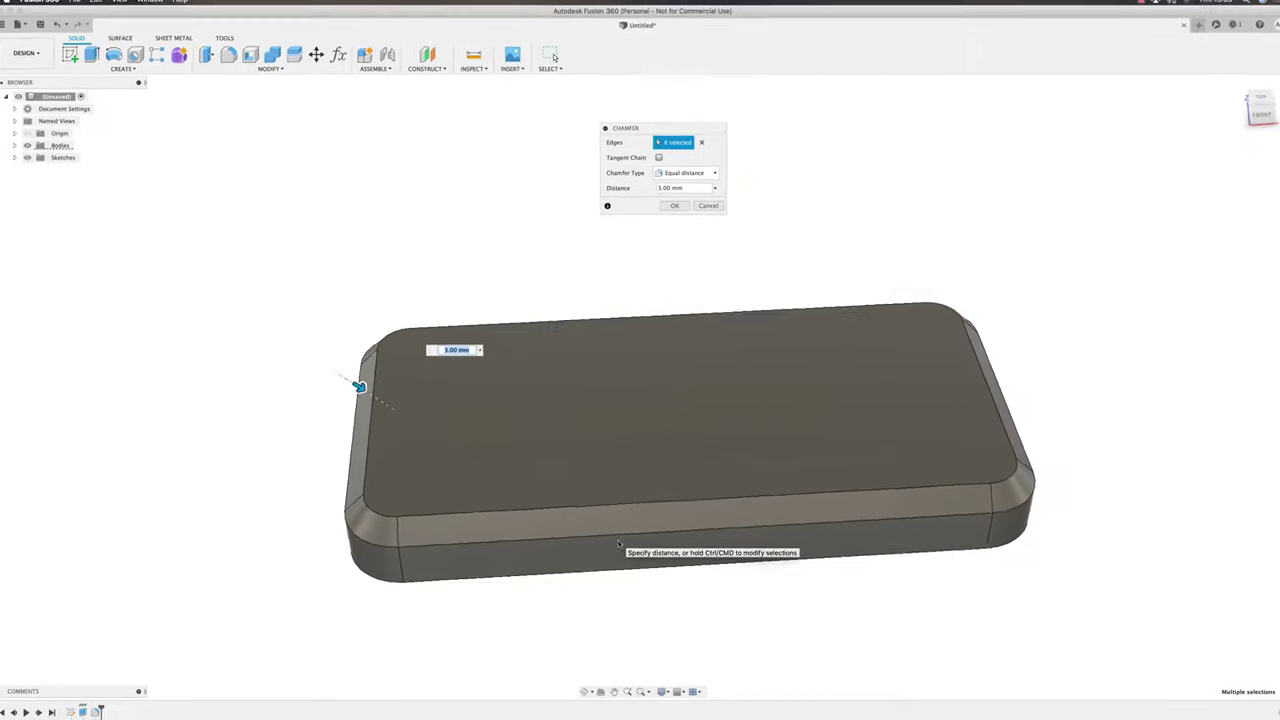
{"action": "middle_click_drag", "start_coordinate": [618, 544], "coordinate": [552, 566], "text": "shift"}
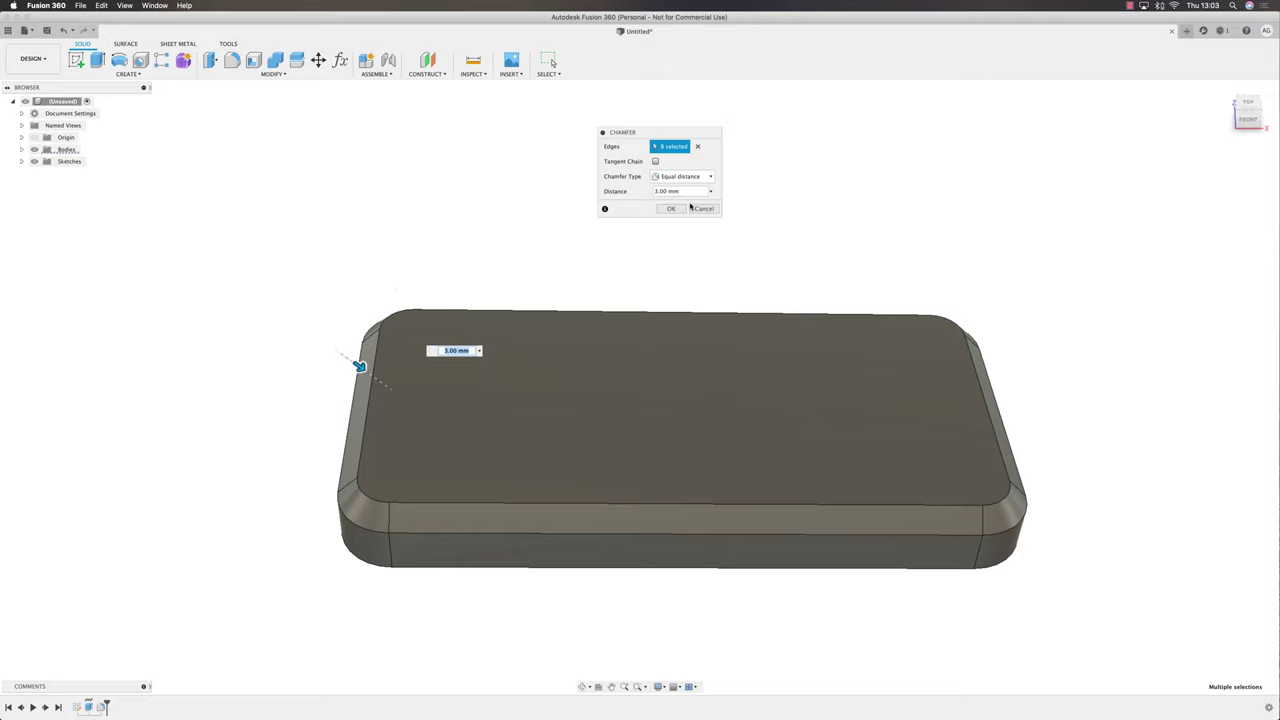
{"action": "middle_click_drag", "start_coordinate": [386, 354], "coordinate": [451, 340], "text": "shift"}
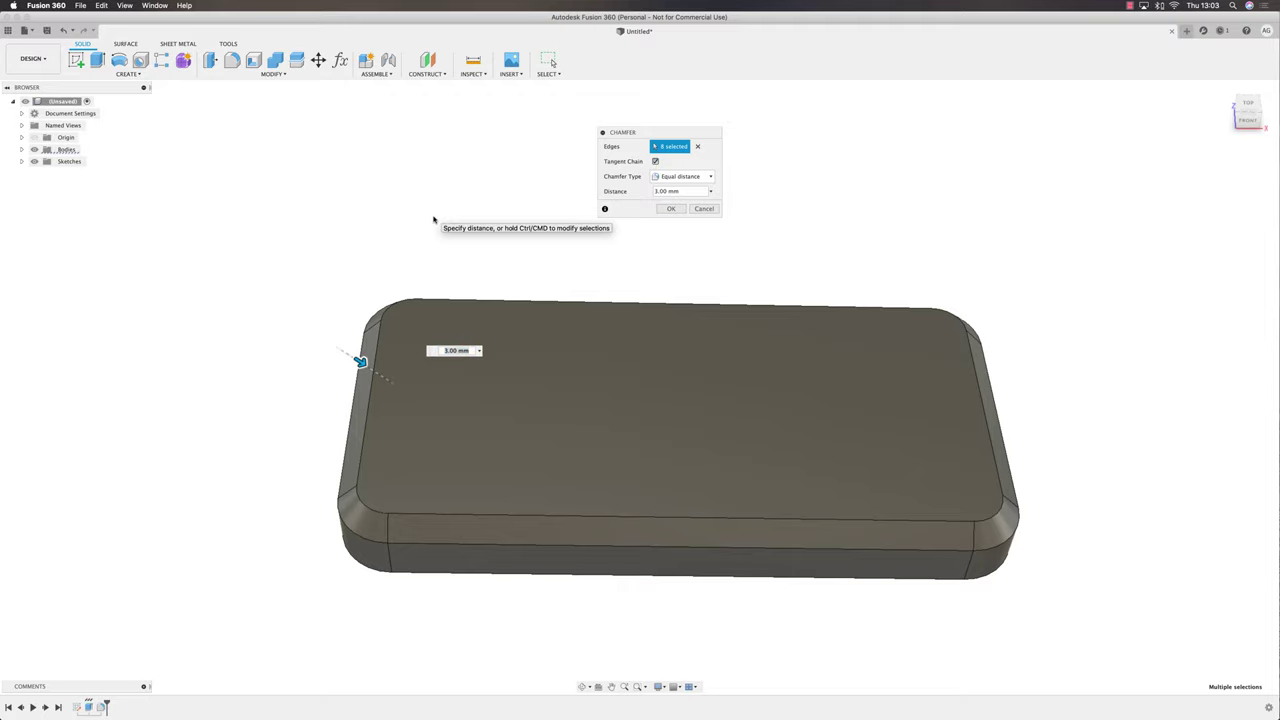
{"action": "middle_click_drag", "start_coordinate": [433, 219], "coordinate": [490, 215], "text": "shift"}
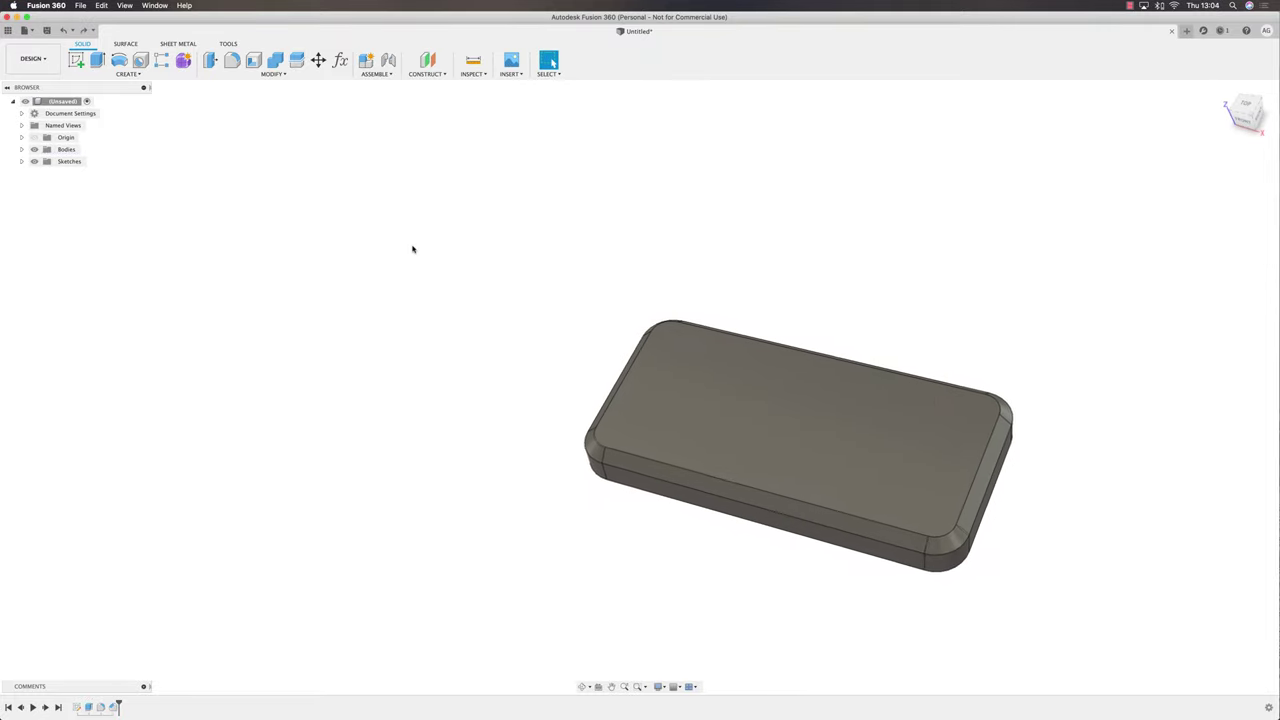
- Start a sketch on the horizontal origin plane and draw a circle about 43 mm in diameter on the red axis beside the block
{"action": "scroll", "coordinate": [408, 249], "scroll_direction": "up", "scroll_amount": 3}
{"action": "scroll", "coordinate": [404, 247], "scroll_direction": "down", "scroll_amount": 2}
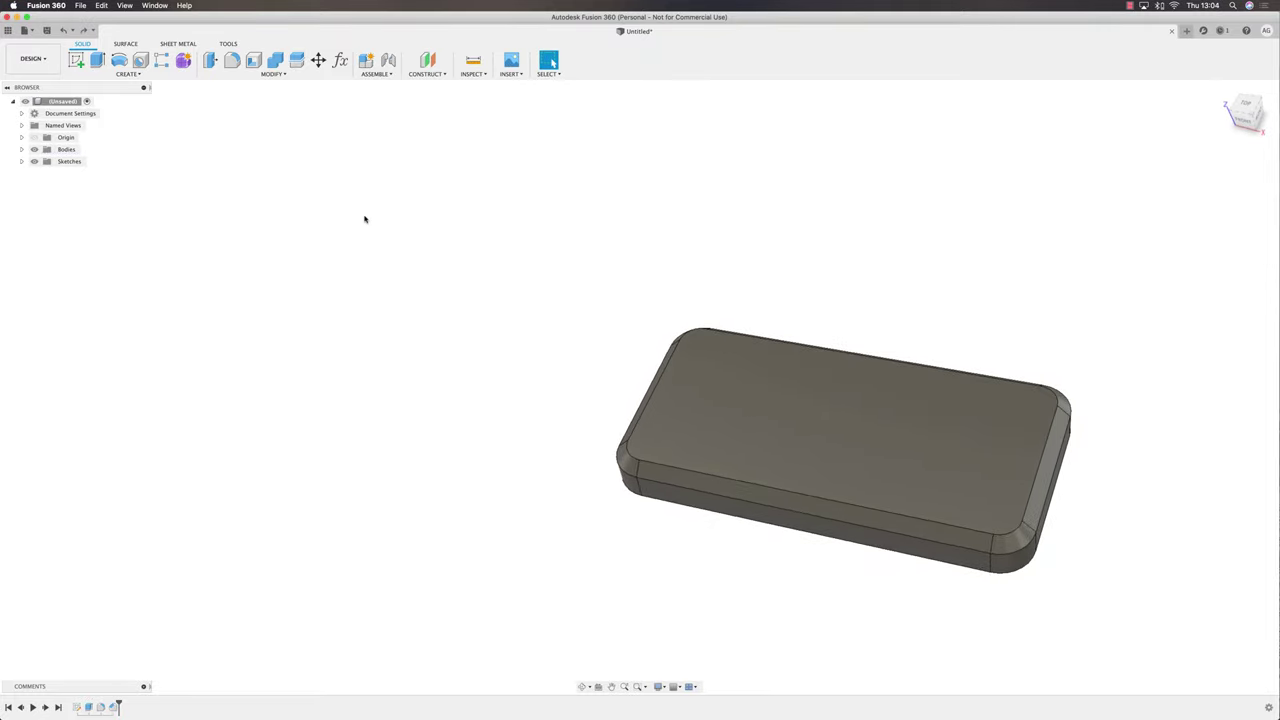
{"action": "left_click", "coordinate": [76, 60]}
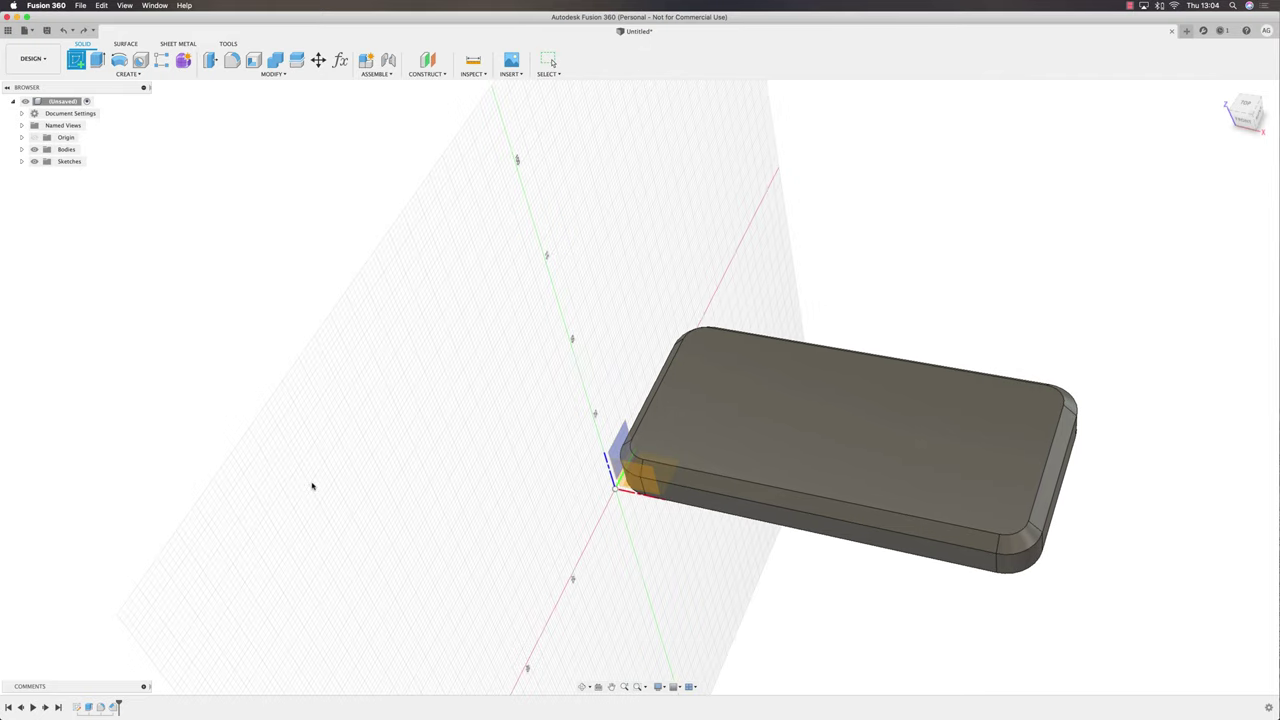
{"action": "left_click", "coordinate": [662, 523]}
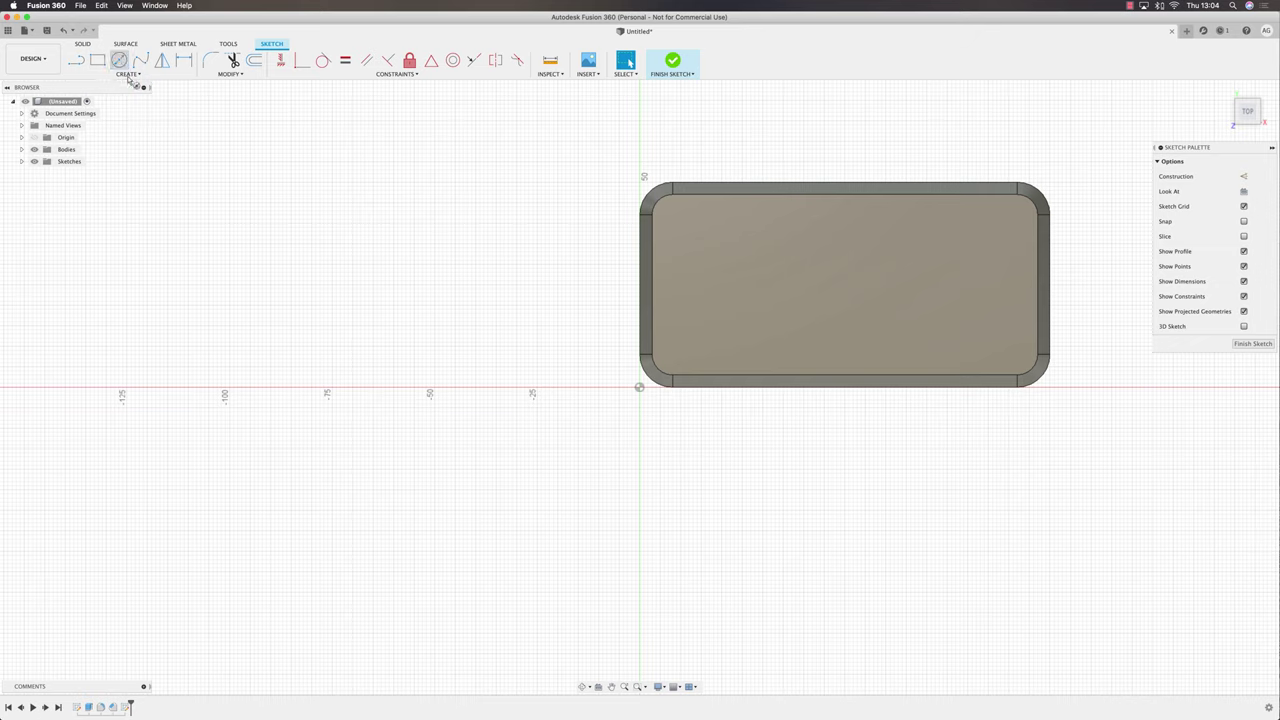
{"action": "left_click", "coordinate": [121, 64]}
{"action": "left_click", "coordinate": [291, 388]}
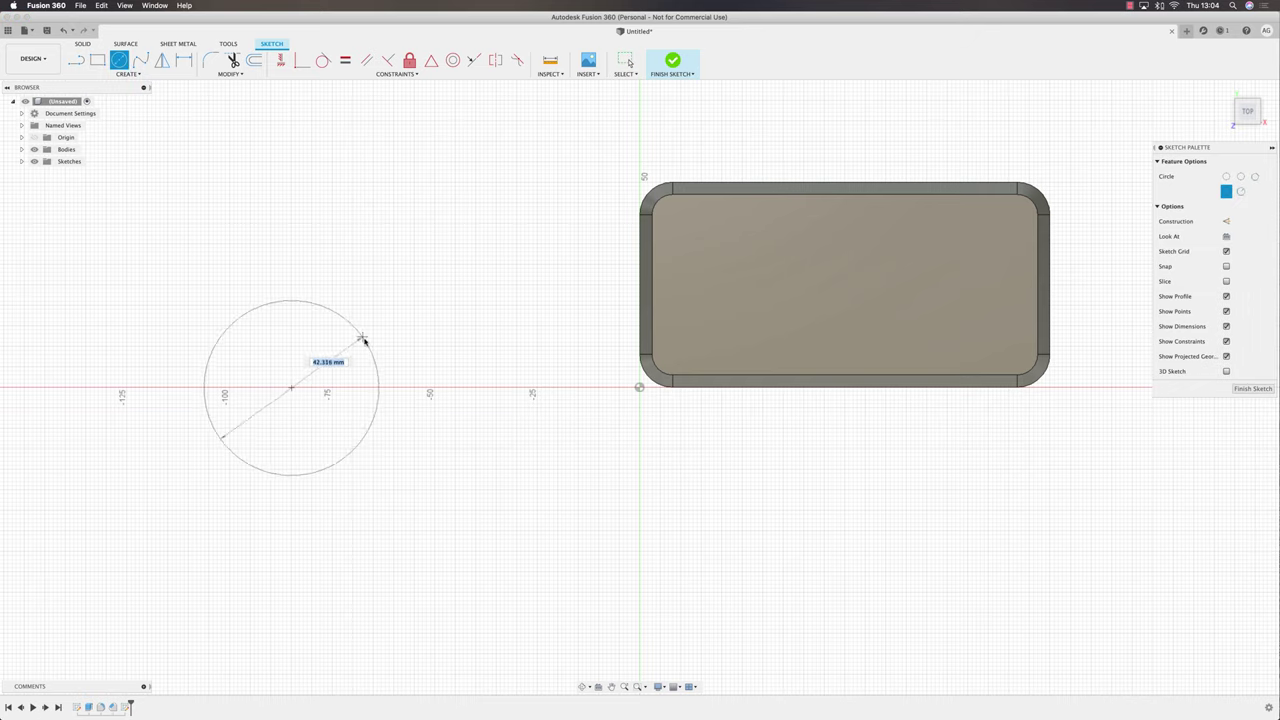
{"action": "left_click", "coordinate": [370, 349]}
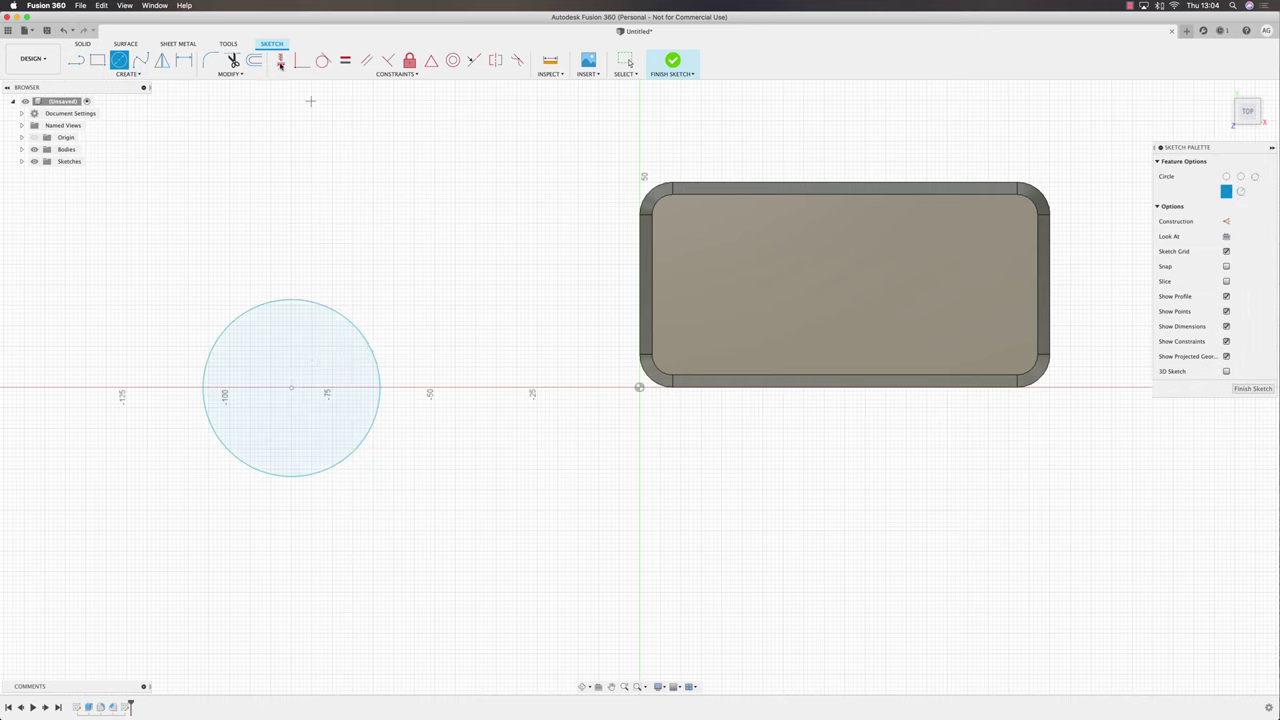
{"action": "key", "text": "Escape"}
- Dimension the circle's diameter to 40 mm and finish the sketch
{"action": "left_click", "coordinate": [354, 332]}
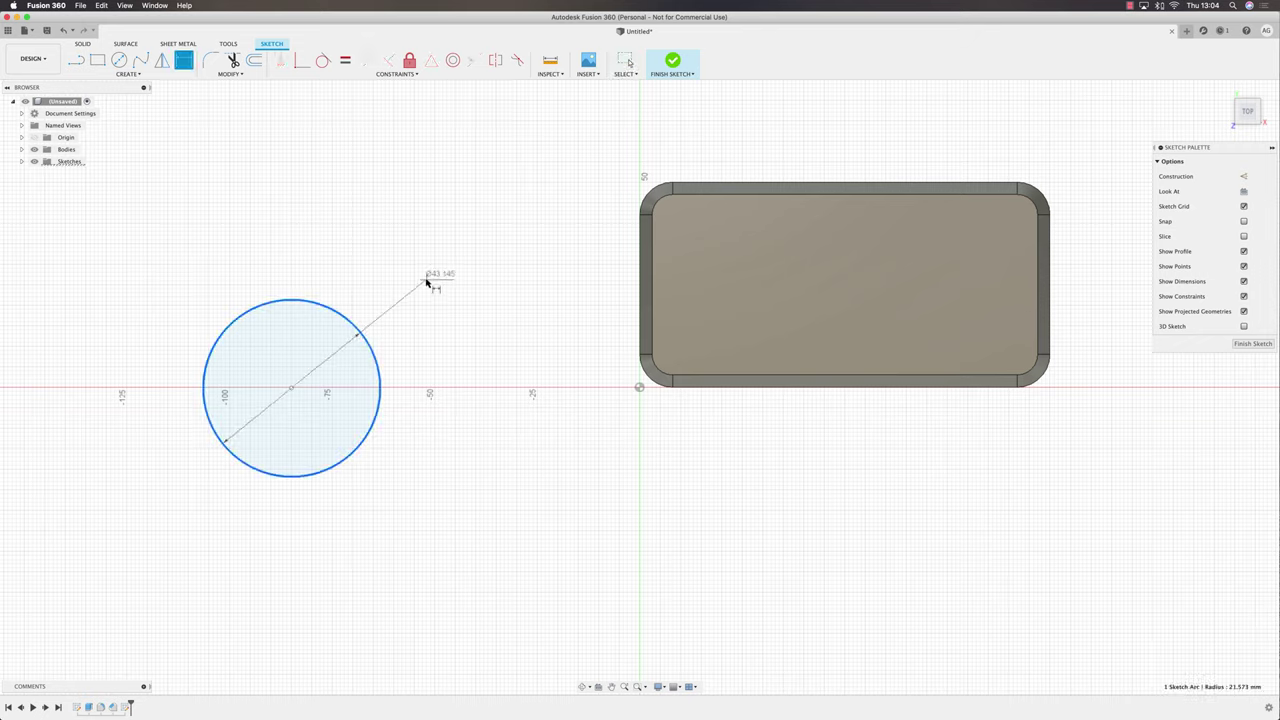
{"action": "left_click", "coordinate": [427, 281]}
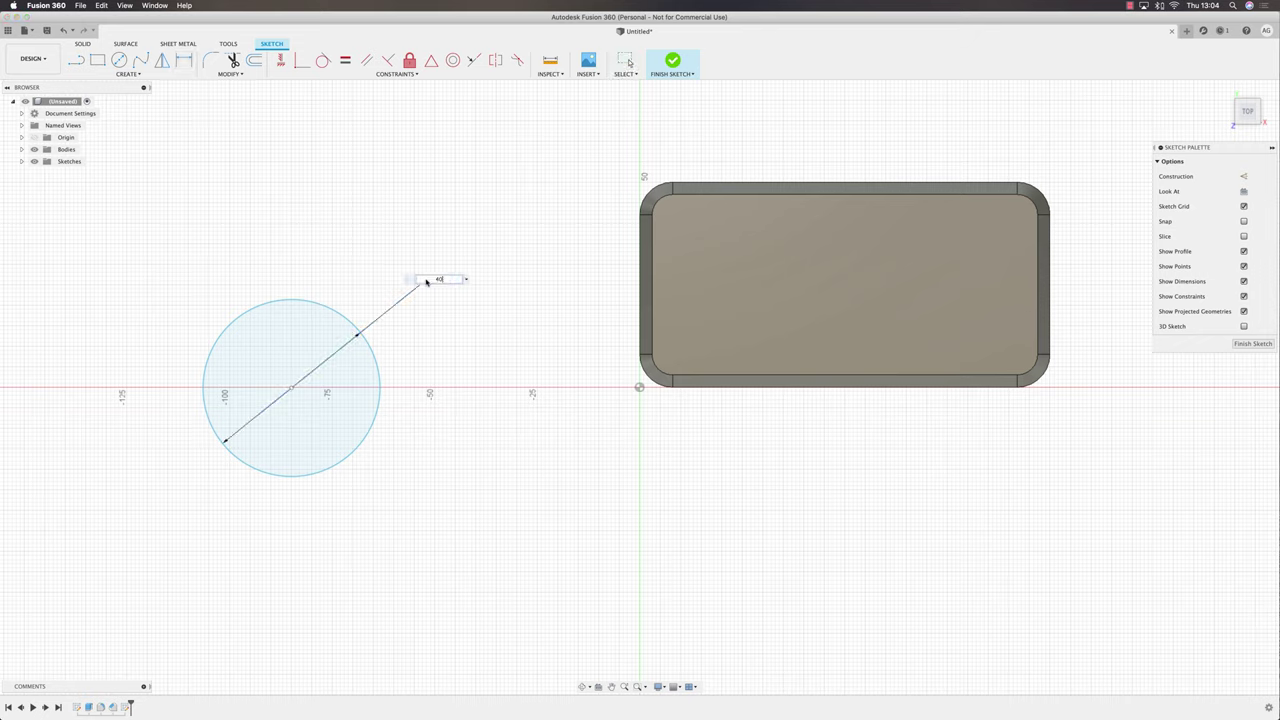
{"action": "key", "text": "Return"}
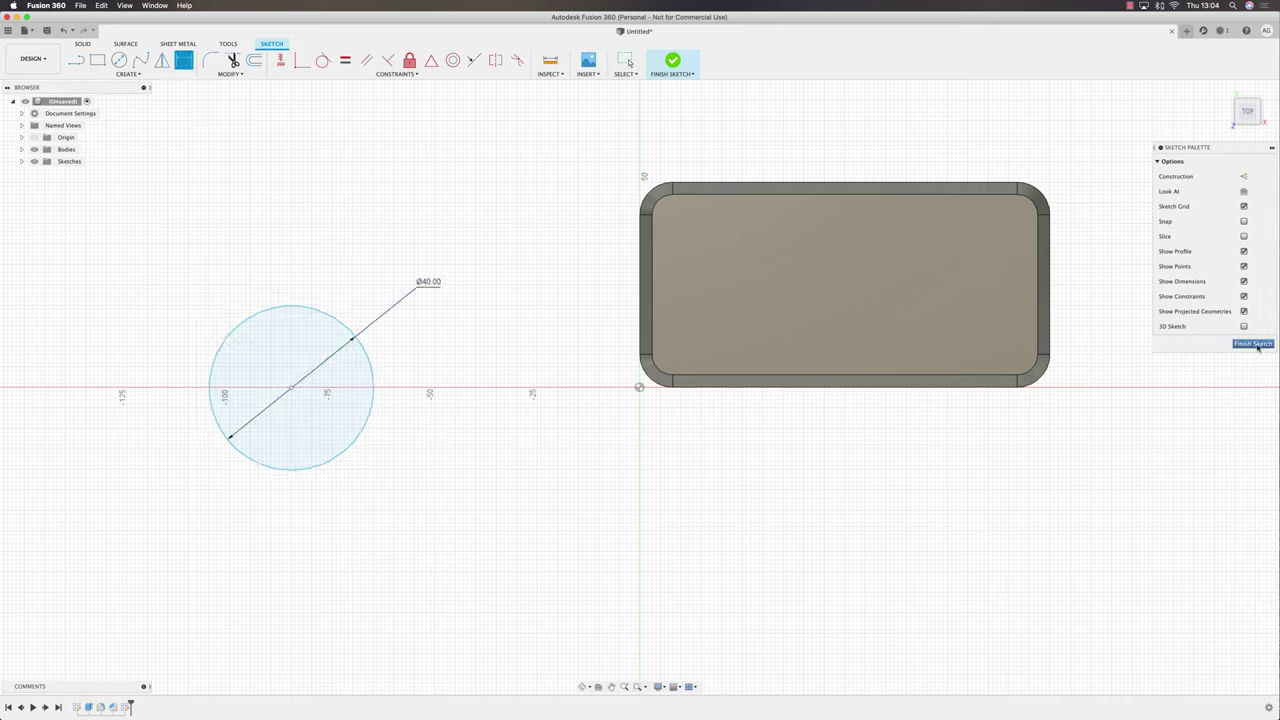
{"action": "left_click", "coordinate": [1253, 344]}
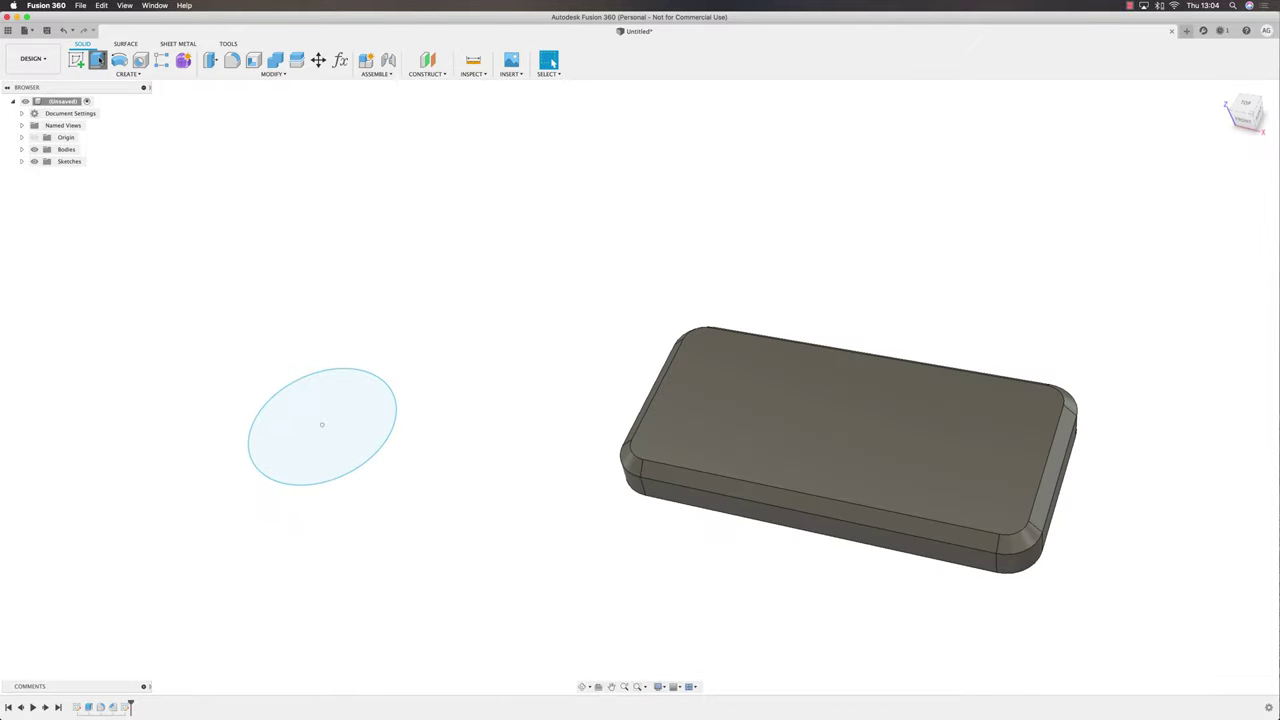
- Extrude the circle 40 mm upward as a new body
{"action": "left_click", "coordinate": [97, 60]}
{"action": "left_click_drag", "start_coordinate": [320, 421], "coordinate": [268, 320]}
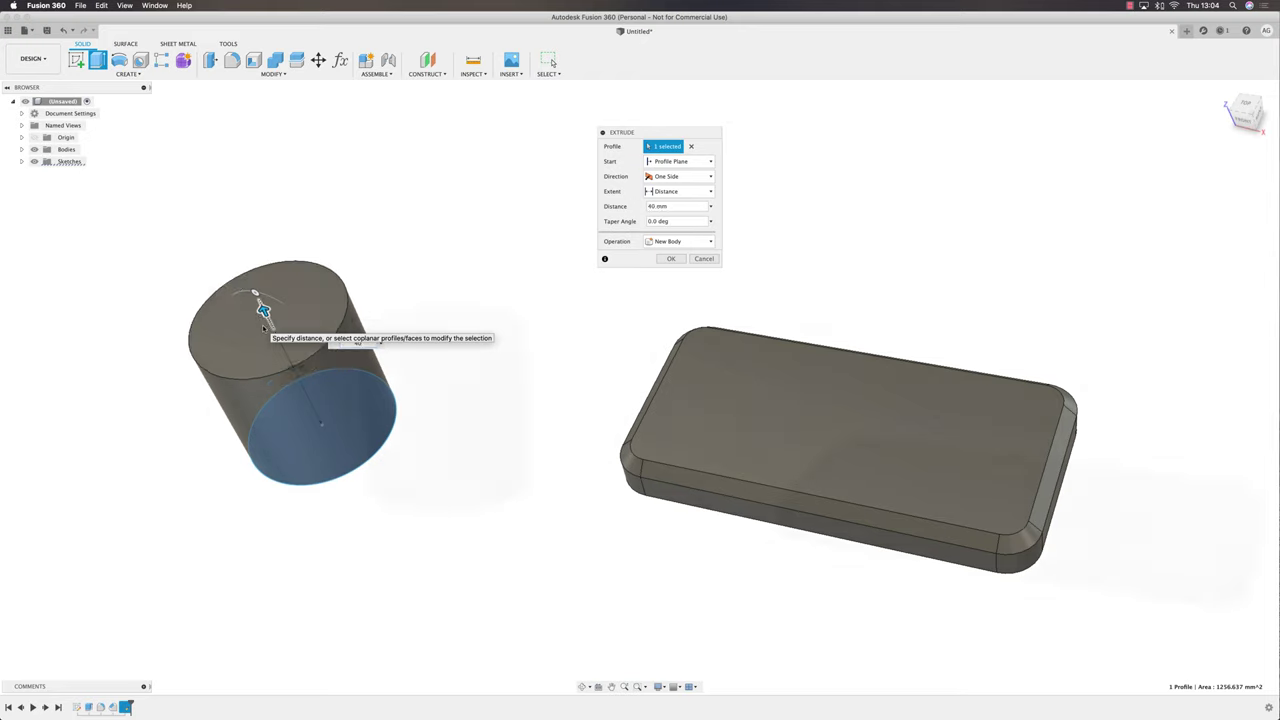
{"action": "key", "text": "Return"}
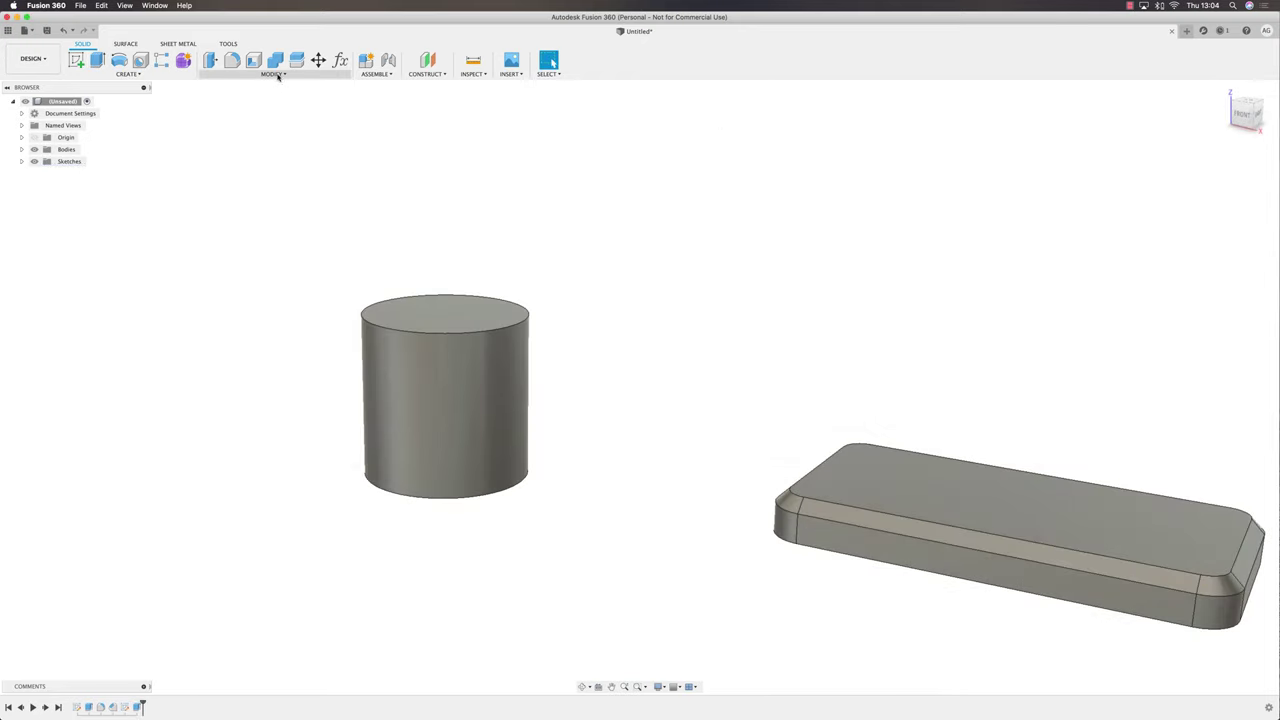
- Chamfer the cylinder's top circular edge by 18 mm with the Equal distance type and Tangent Chain turned off
{"action": "left_click", "coordinate": [278, 77]}
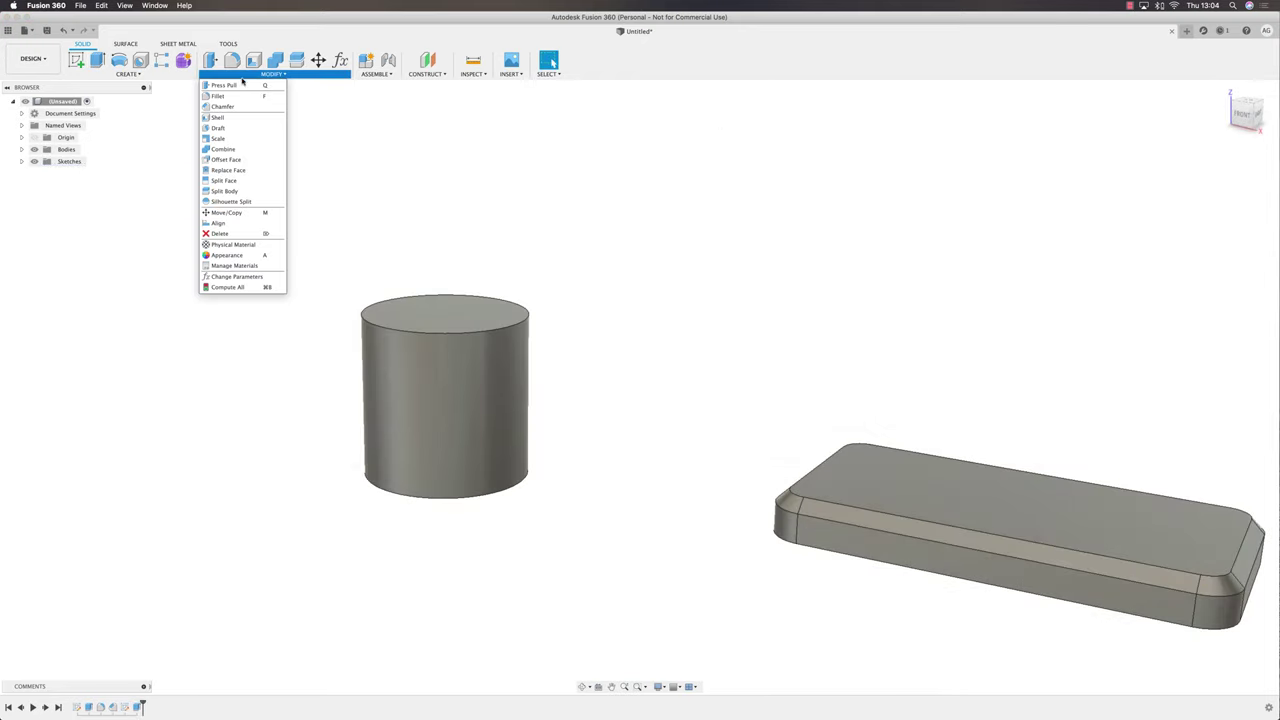
{"action": "left_click", "coordinate": [235, 105]}
{"action": "middle_click_drag", "start_coordinate": [506, 331], "coordinate": [533, 318], "text": "shift"}
{"action": "left_click", "coordinate": [705, 180]}
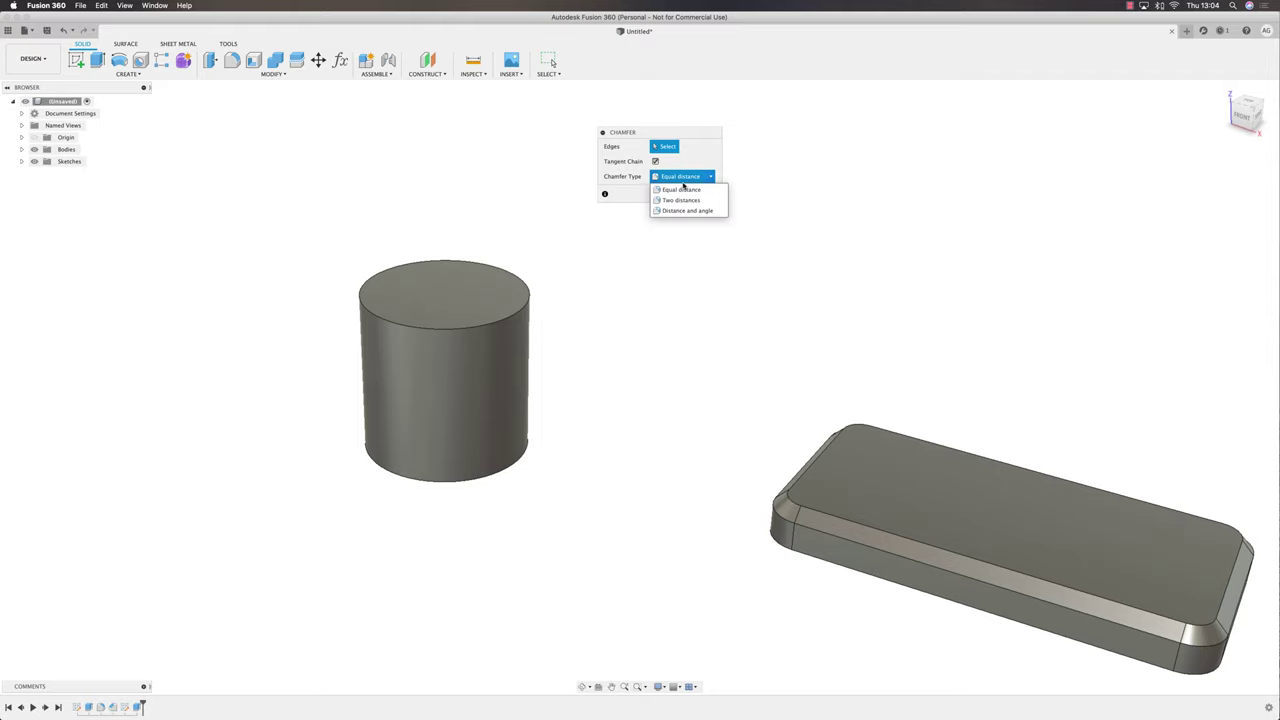
{"action": "left_click", "coordinate": [684, 188]}
{"action": "middle_click_drag", "start_coordinate": [585, 252], "coordinate": [564, 265], "text": "shift"}
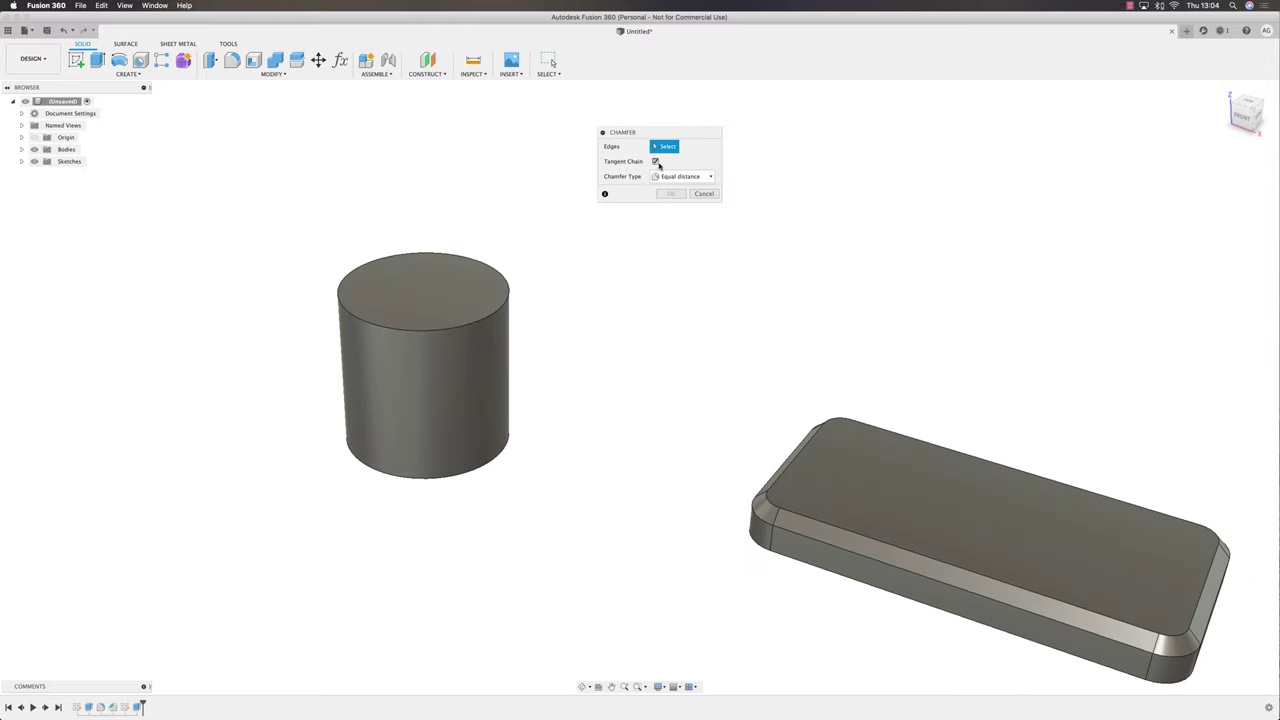
{"action": "middle_click_drag", "start_coordinate": [604, 169], "coordinate": [506, 310], "text": "shift"}
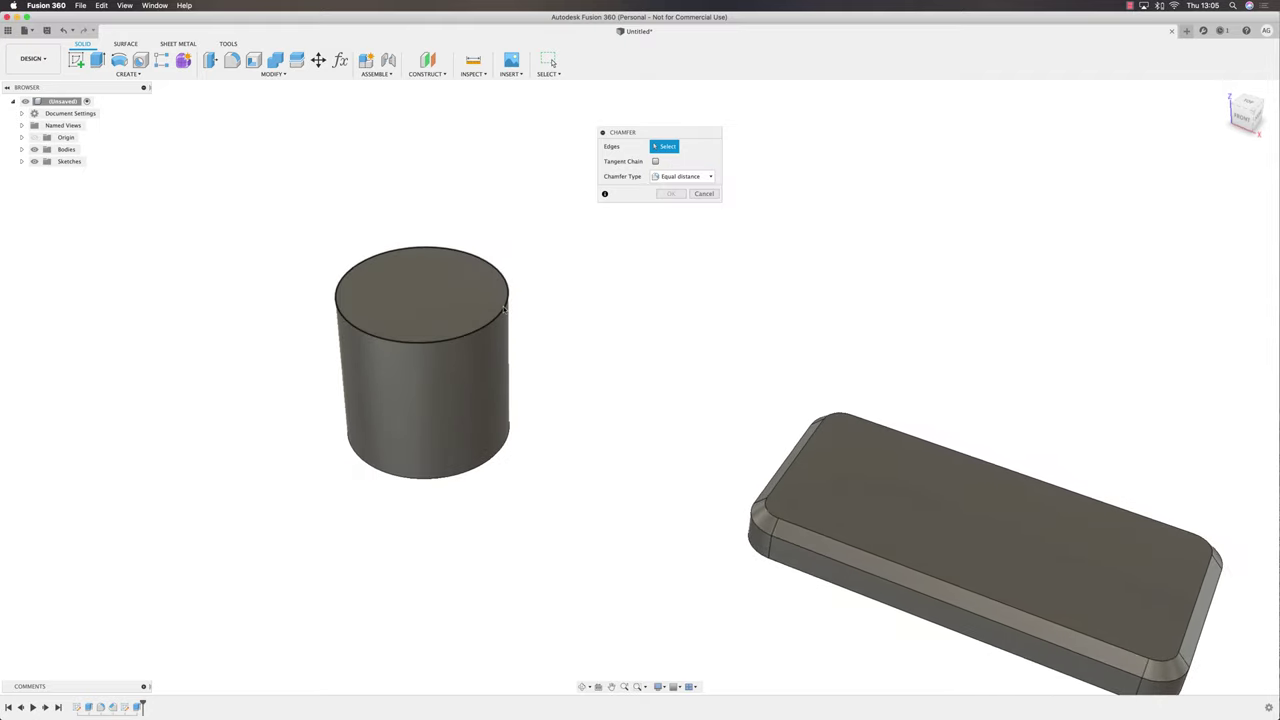
{"action": "left_click", "coordinate": [506, 308]}
{"action": "left_click_drag", "start_coordinate": [509, 302], "coordinate": [472, 329]}
- Reduce the cylinder's Equal distance chamfer to 4 mm
{"action": "middle_click_drag", "start_coordinate": [474, 318], "coordinate": [540, 321], "text": "shift"}
{"action": "scroll", "coordinate": [540, 321], "scroll_direction": "down", "scroll_amount": 10, "text": "shift"}
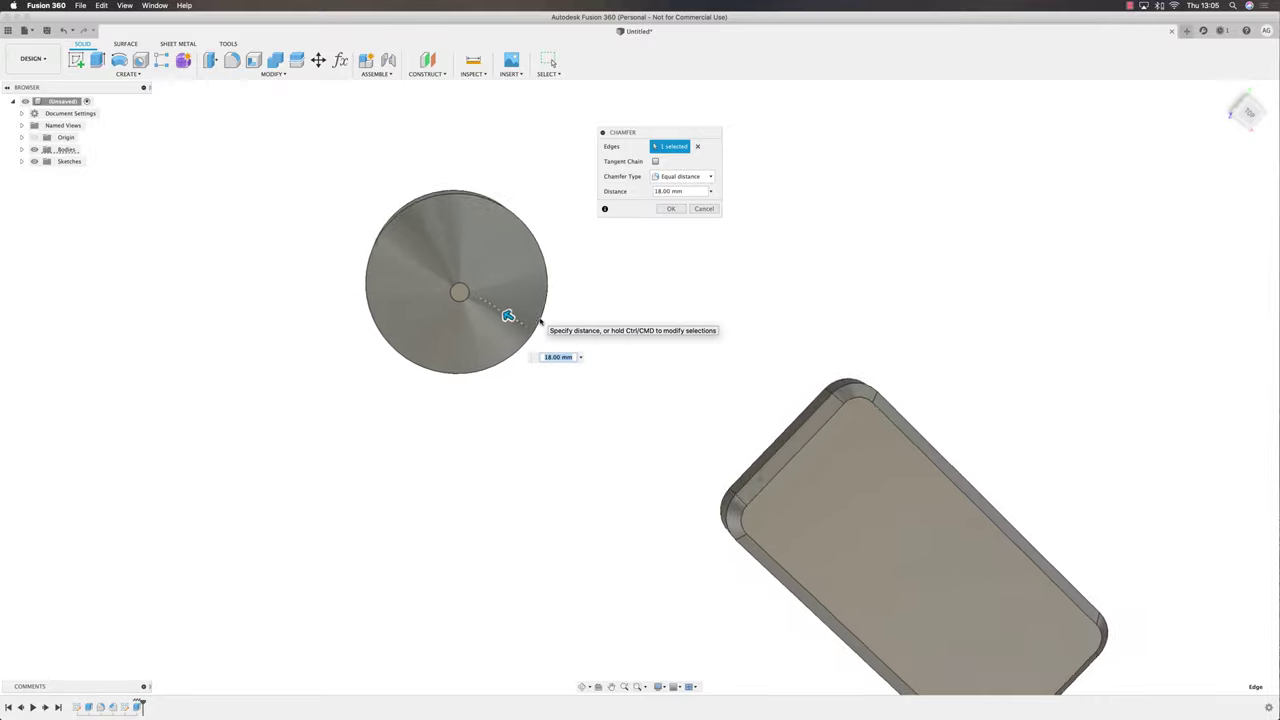
{"action": "scroll", "coordinate": [497, 303], "scroll_direction": "up", "scroll_amount": 5, "text": "shift"}
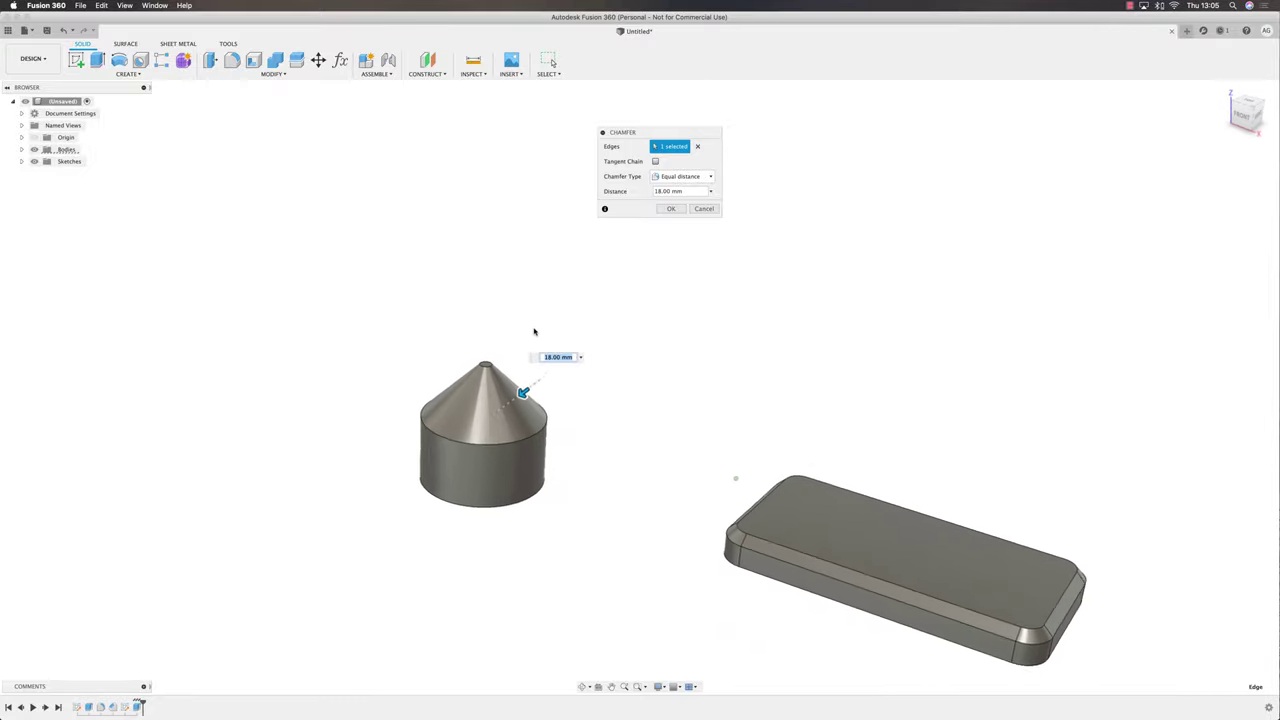
{"action": "scroll", "coordinate": [517, 455], "scroll_direction": "up", "scroll_amount": 5}
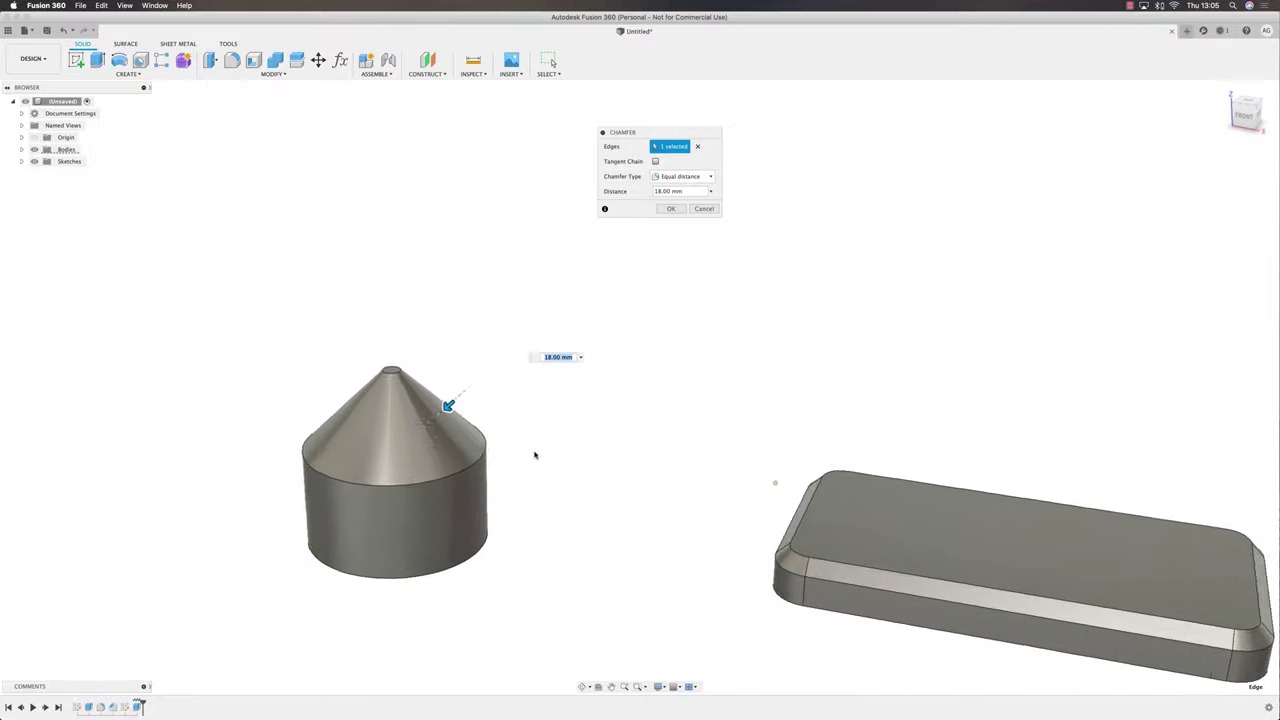
{"action": "scroll", "coordinate": [514, 458], "scroll_direction": "right", "scroll_amount": 1, "text": "shift"}
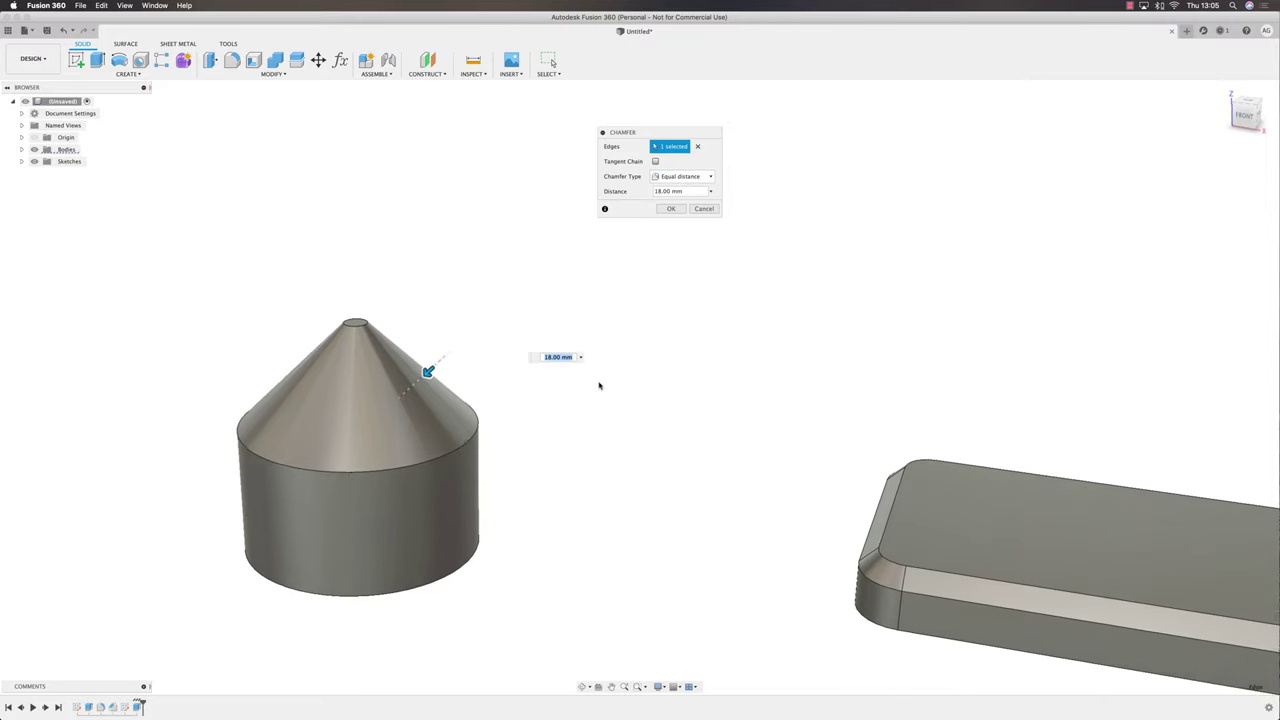
{"action": "left_click_drag", "start_coordinate": [430, 372], "coordinate": [479, 344]}
- Switch the cylinder's chamfer to Two distances, and from there to Distance and angle with a 10-degree angle
{"action": "left_click", "coordinate": [706, 178]}
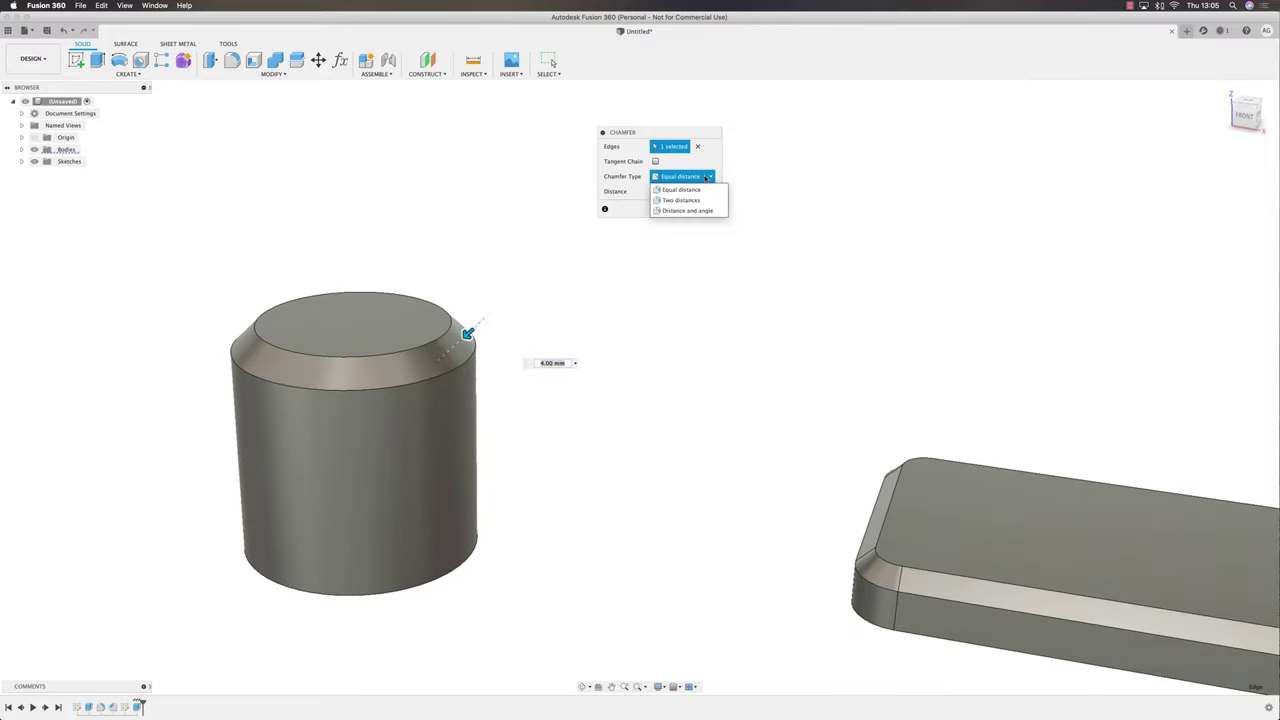
{"action": "left_click", "coordinate": [680, 200]}
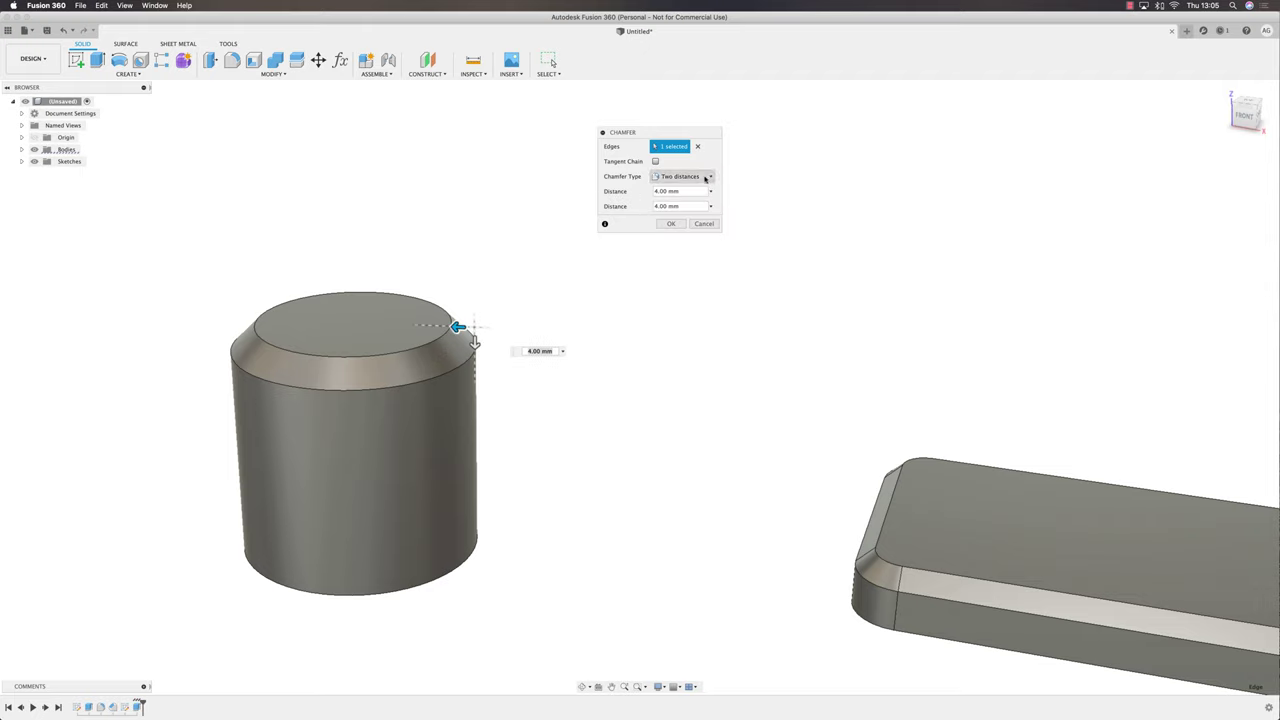
{"action": "left_click", "coordinate": [706, 178]}
{"action": "left_click", "coordinate": [692, 210]}
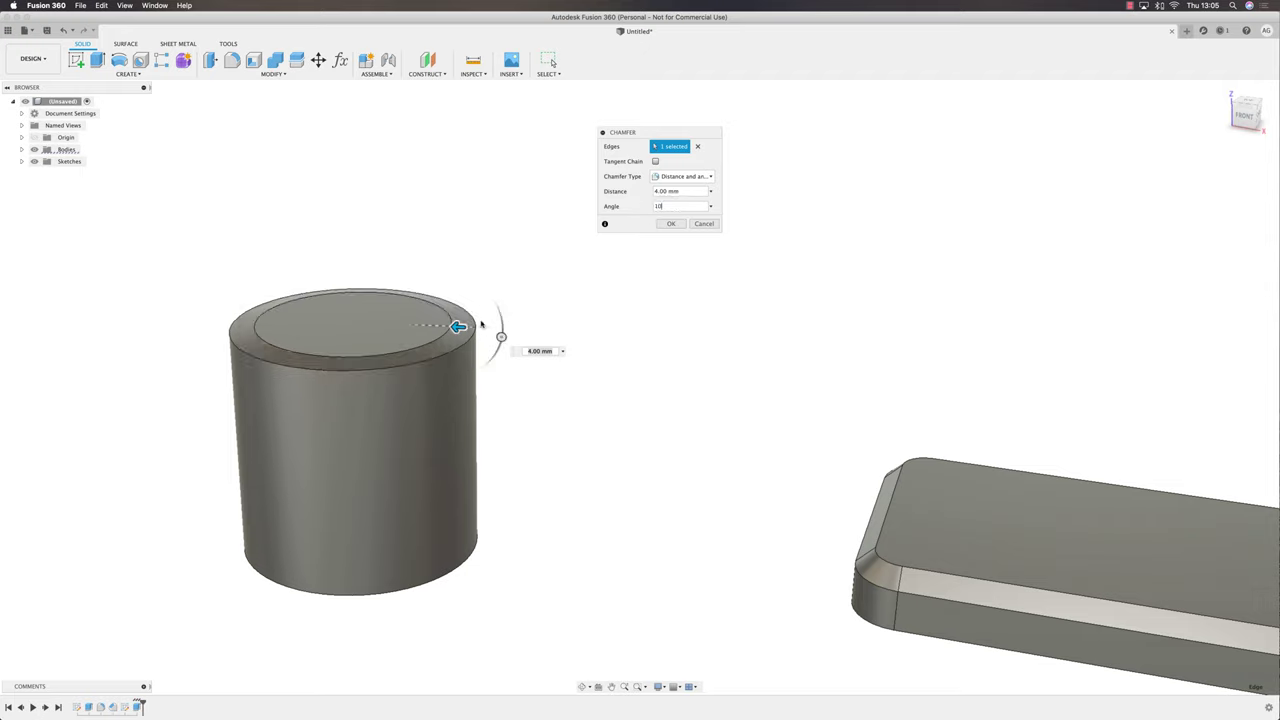
- Increase the cylinder chamfer's distance to 14 mm and its angle to 65 degrees
{"action": "left_click_drag", "start_coordinate": [457, 327], "coordinate": [402, 324]}
{"action": "middle_click_drag", "start_coordinate": [461, 369], "coordinate": [499, 391], "text": "shift"}
{"action": "left_click_drag", "start_coordinate": [499, 390], "coordinate": [501, 476]}
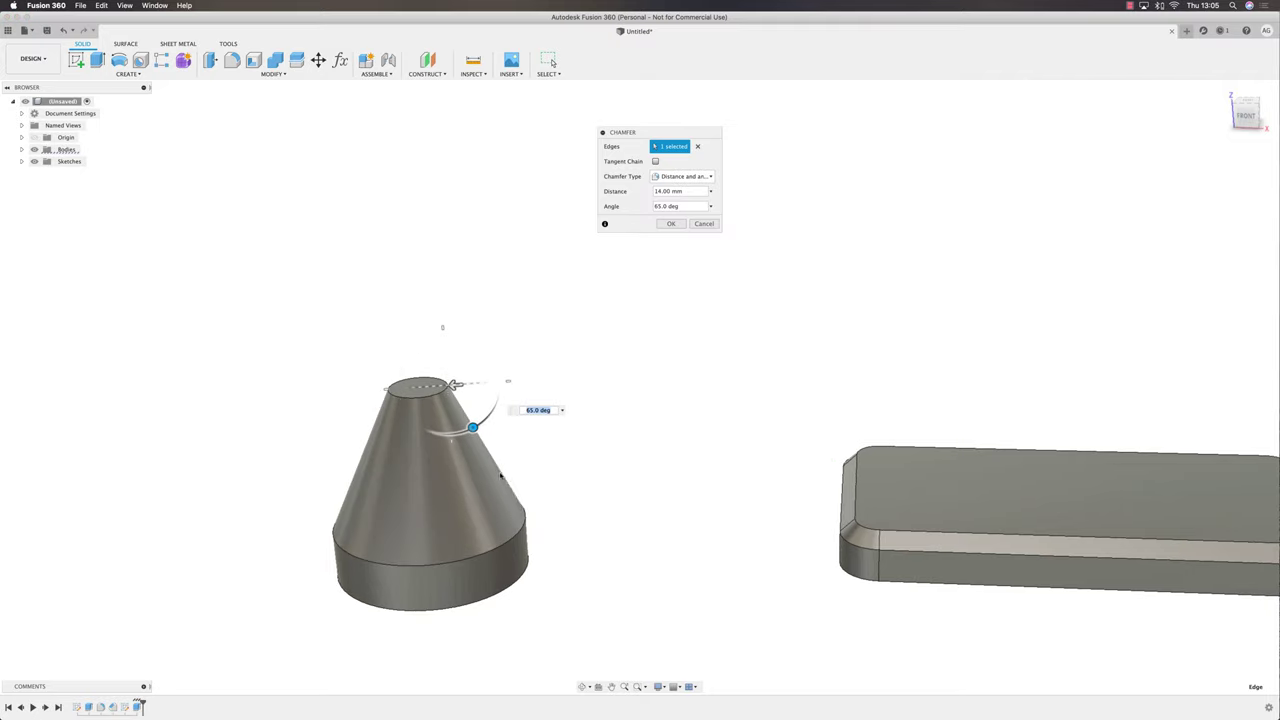
- Increase the cylinder chamfer's angle to 70 degrees and view the tapered body from above and below
{"action": "middle_click_drag", "start_coordinate": [501, 476], "coordinate": [473, 421], "text": "shift"}
{"action": "left_click_drag", "start_coordinate": [471, 418], "coordinate": [466, 421]}
{"action": "middle_click_drag", "start_coordinate": [523, 450], "coordinate": [654, 347], "text": "shift"}
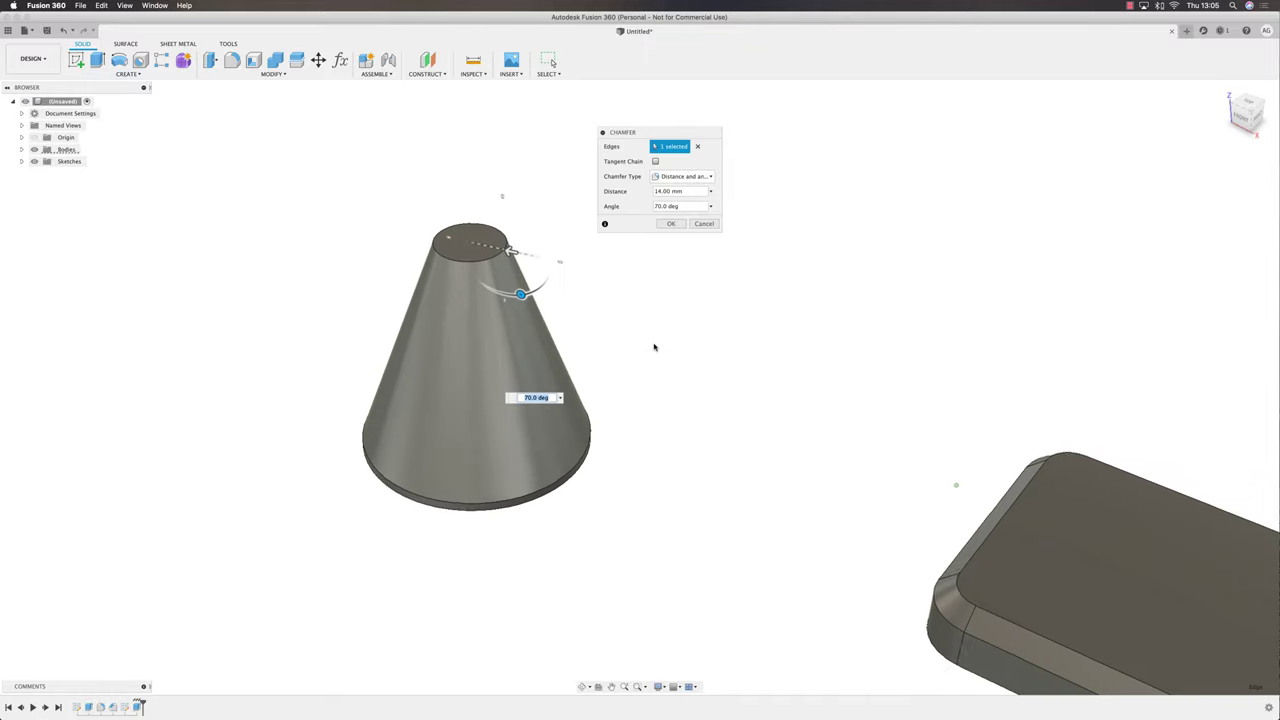
{"action": "scroll", "coordinate": [654, 347], "scroll_direction": "up", "scroll_amount": 10, "text": "shift"}
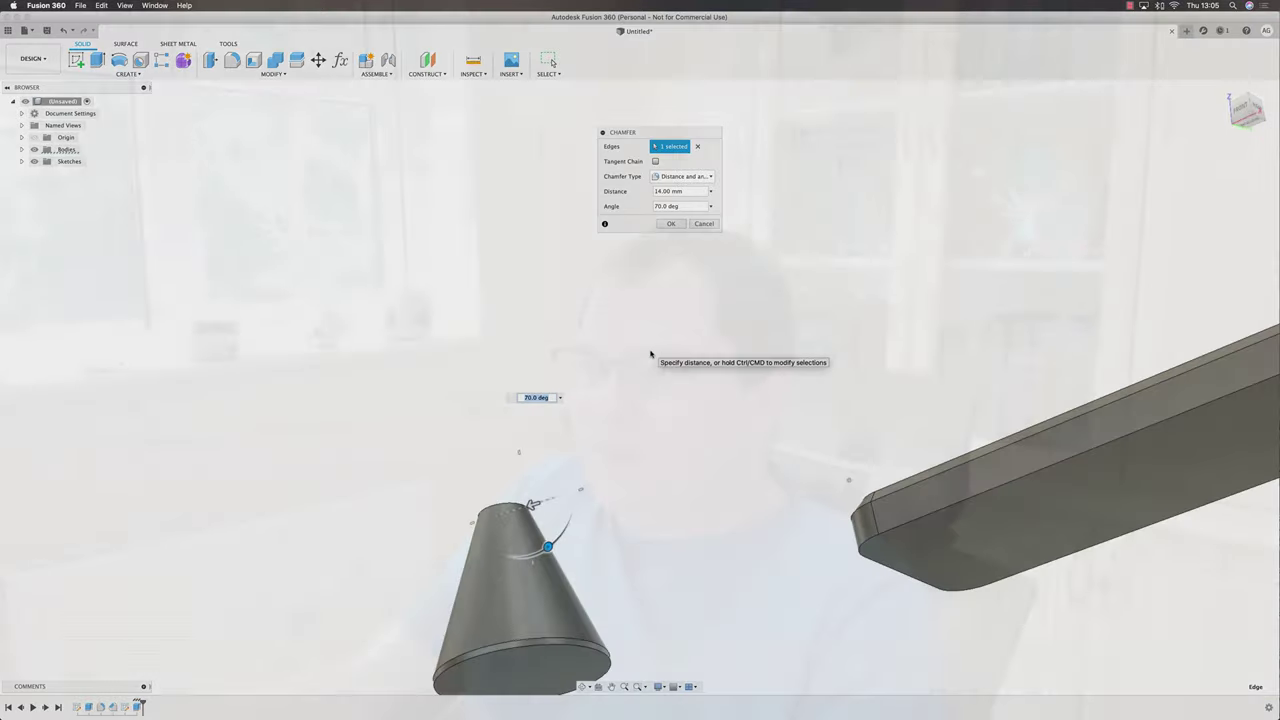